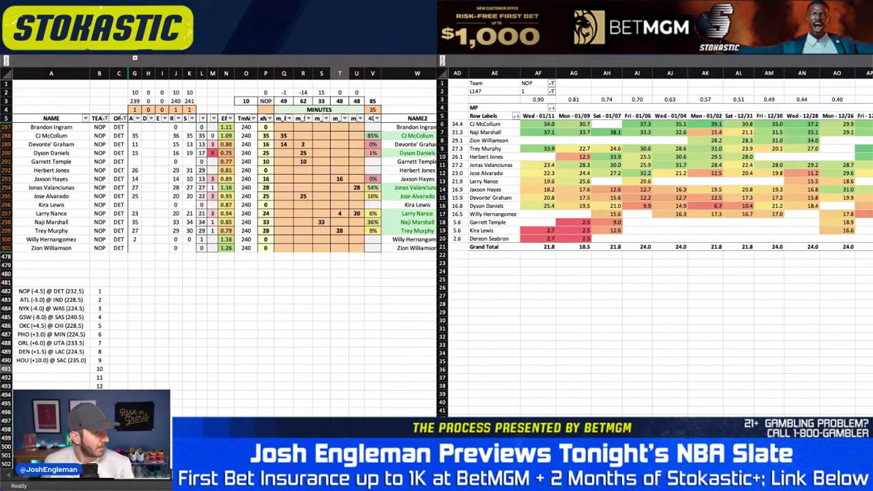
- Clear the entered minutes for Dyson Daniels and Garrett Temple in cells R290:S291
left_click(260, 166)
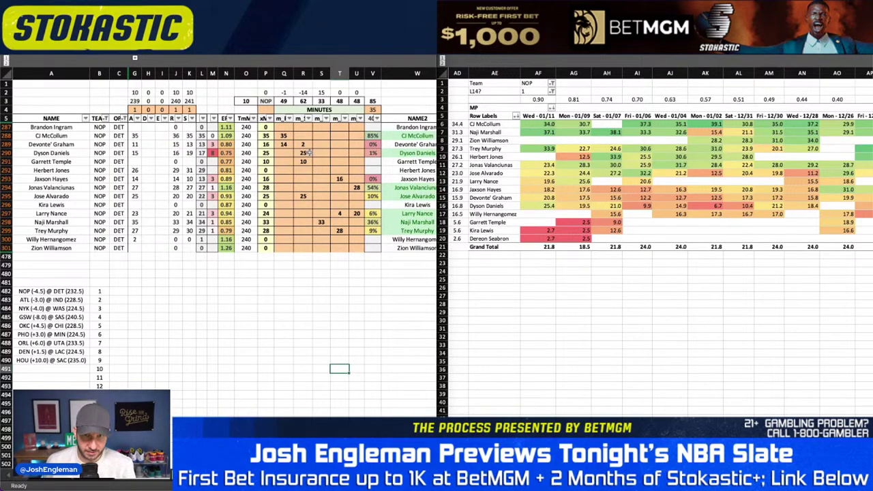
scroll(309, 153, "down", 1)
scroll(309, 153, "right", 1)
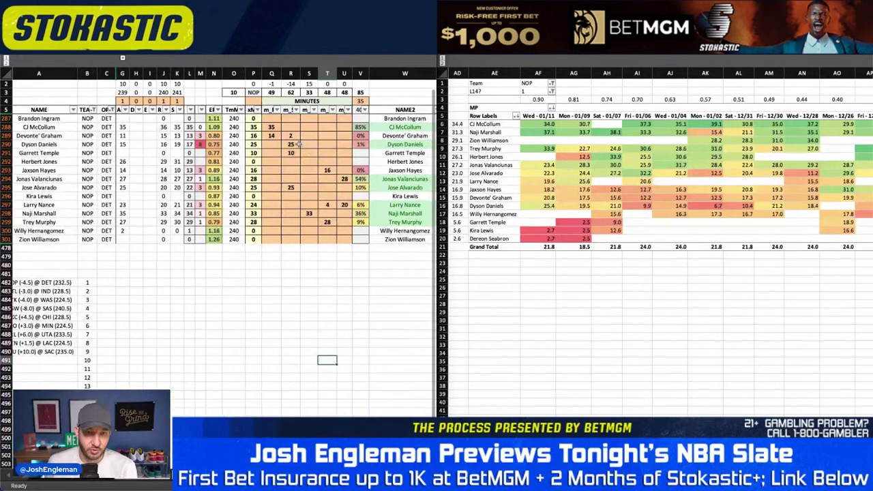
left_click_drag(298, 144, 285, 153)
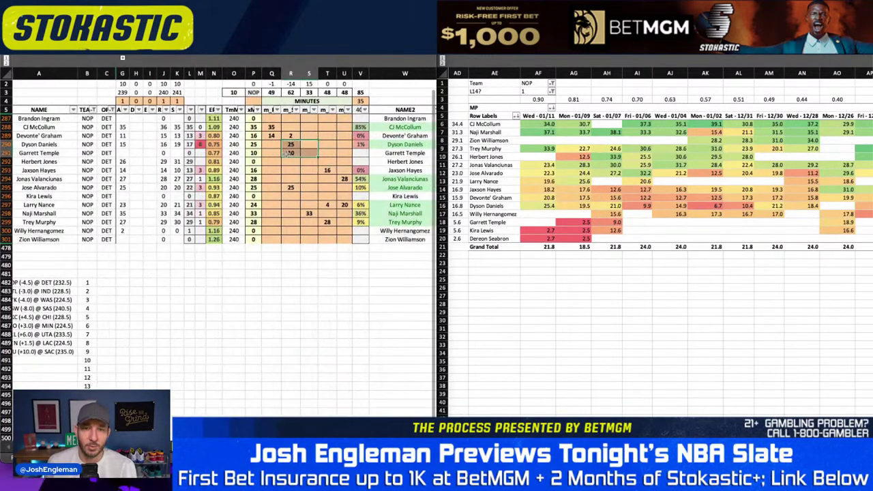
key("Delete")
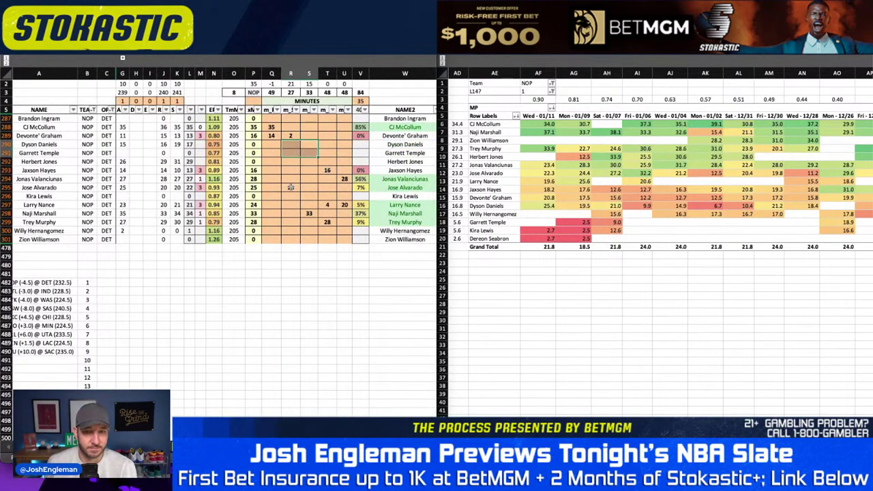
scroll(291, 186, "left", 1)
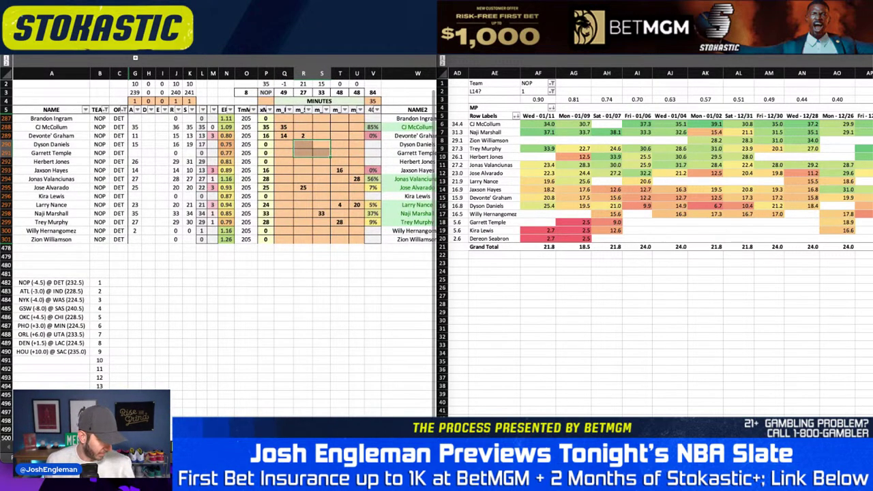
- Set Larry Nance's minutes in column T to 2
left_click(254, 334)
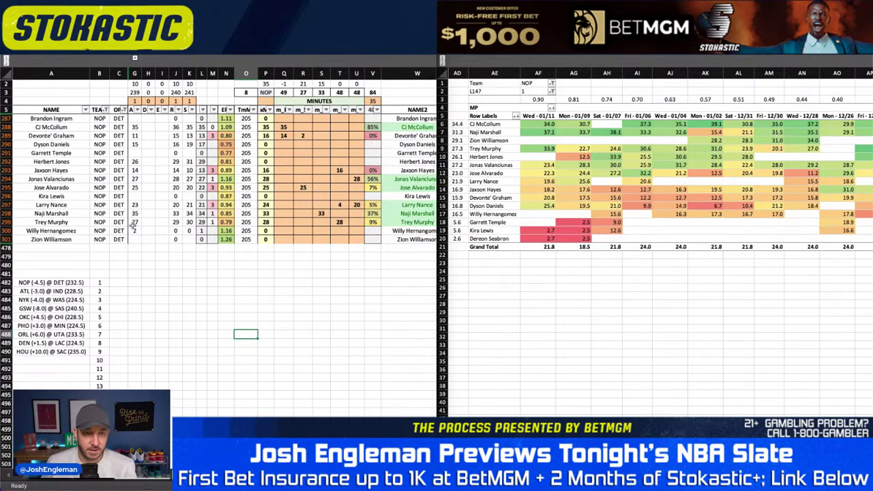
left_click(244, 161)
scroll(292, 138, "up", 1)
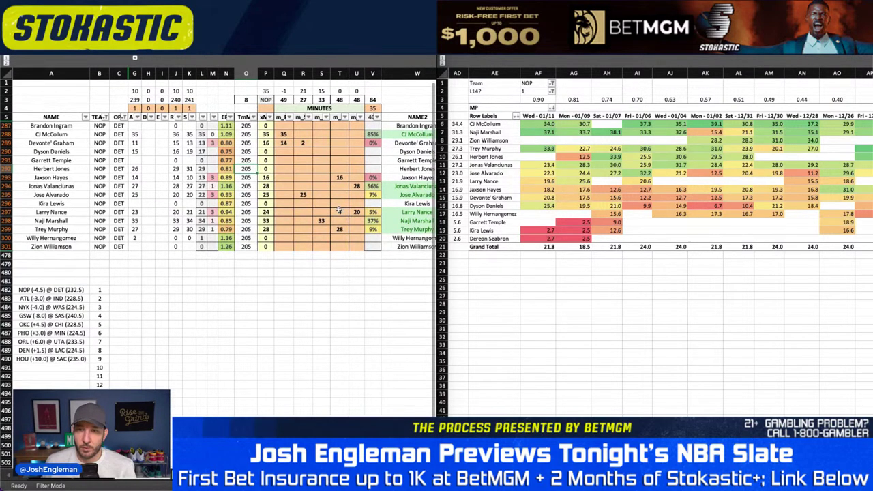
left_click(587, 166)
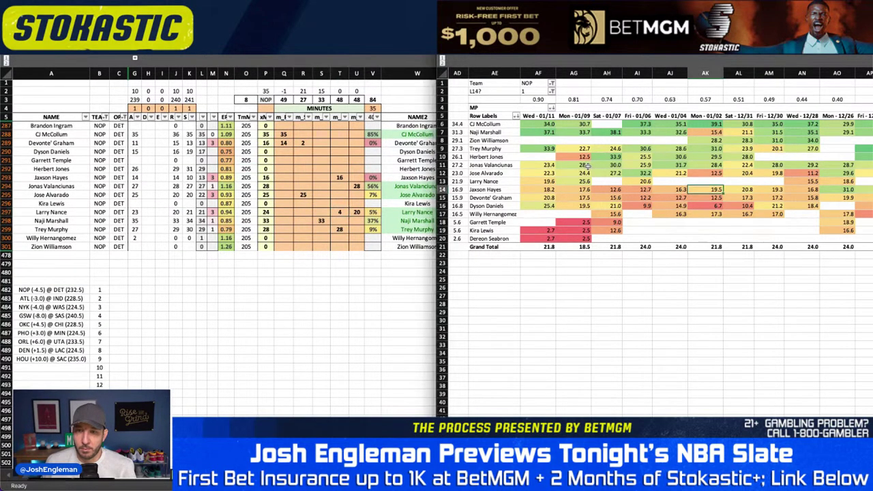
left_click(339, 211)
type("2")
key("Return")
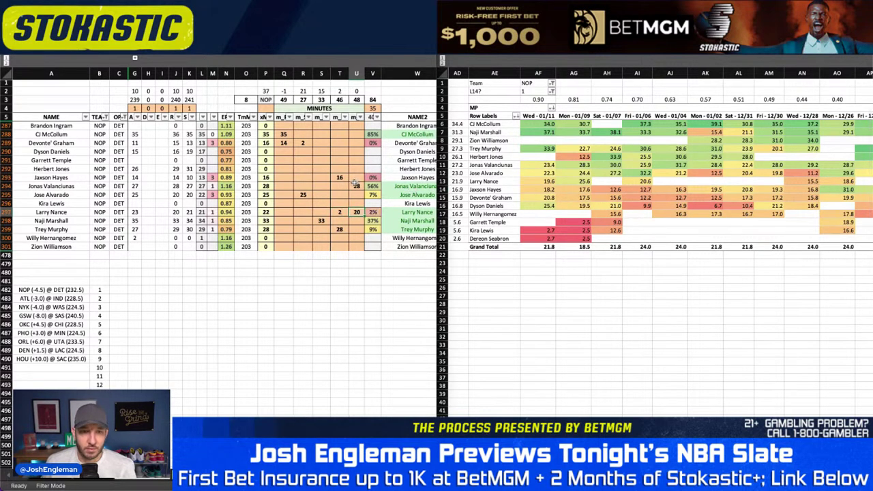
- Set Naji Marshall's minutes in column S to 32
left_click(341, 178)
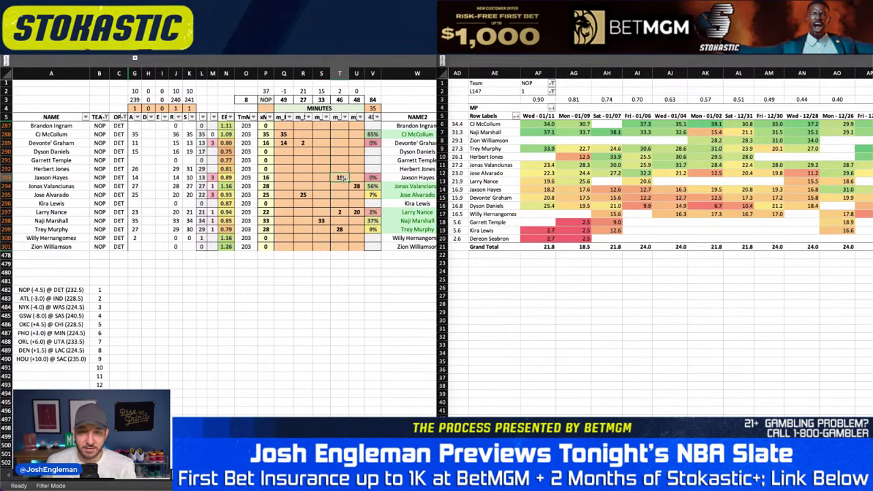
left_click(322, 220)
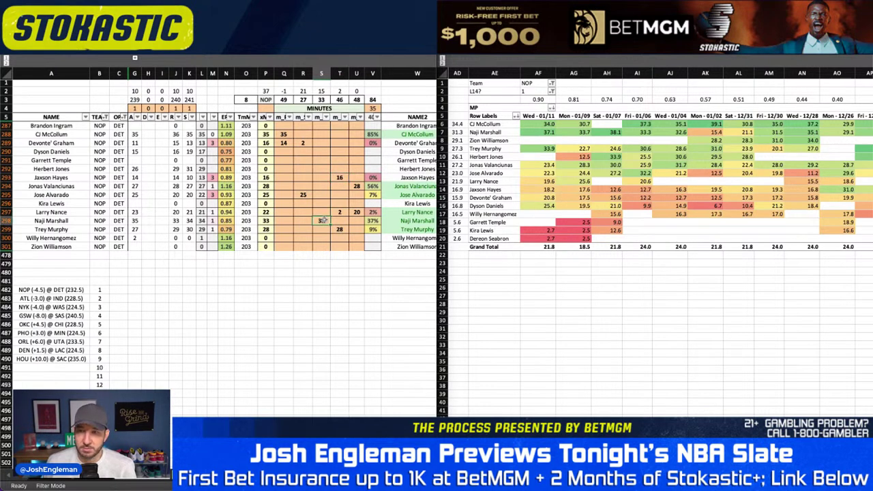
type("32")
key("Return")
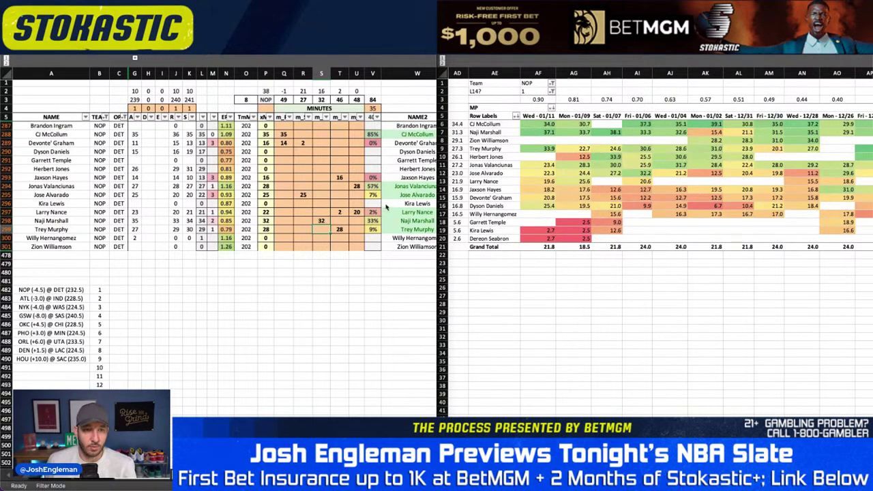
scroll(341, 205, "right", 3)
scroll(304, 198, "left", 3)
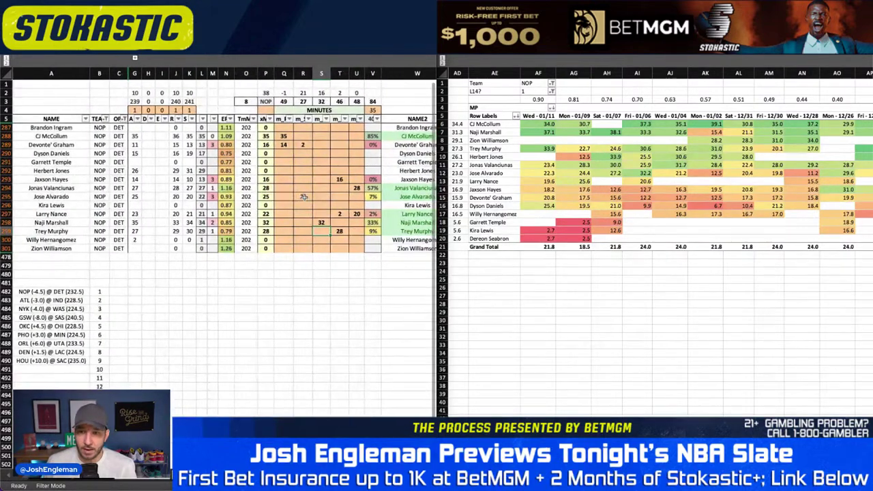
- Set Jose Alvarado's minutes in column R to 23
left_click(303, 197)
type("23")
key("Tab")
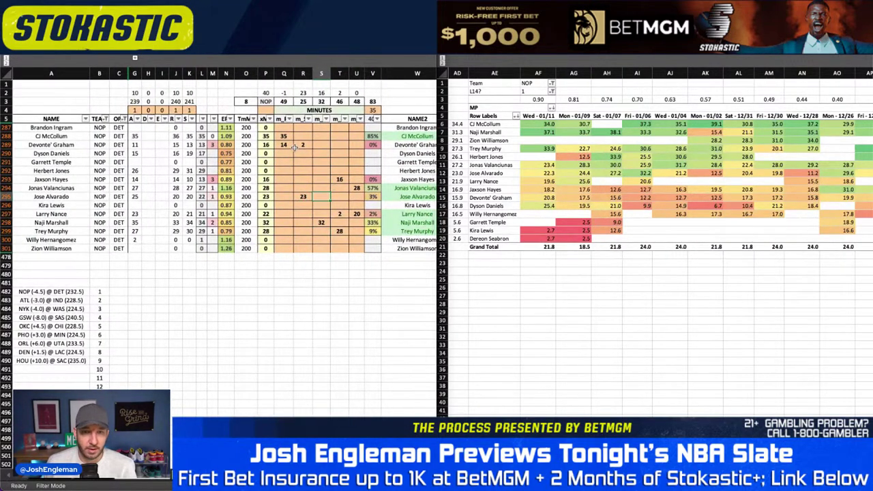
- Clear Devonte' Graham's minutes in column R and set his column Q minutes to 13
left_click(301, 144)
key("Delete")
key("Left")
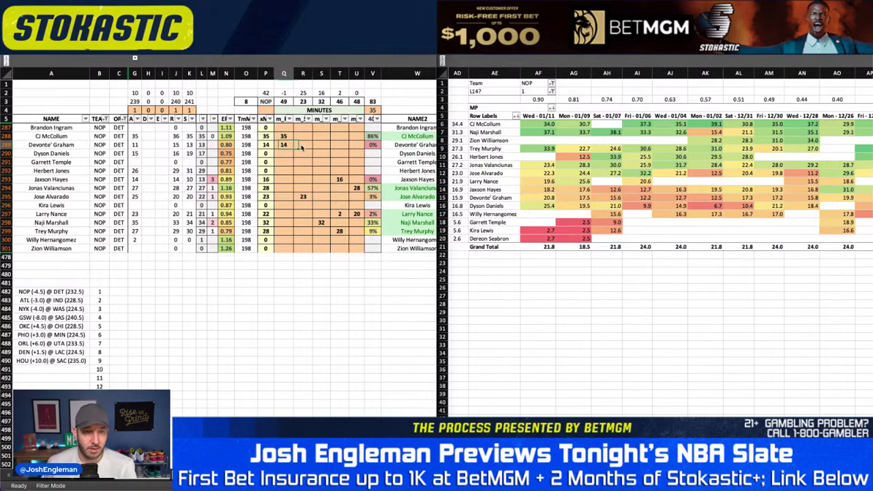
type("13")
key("Return")
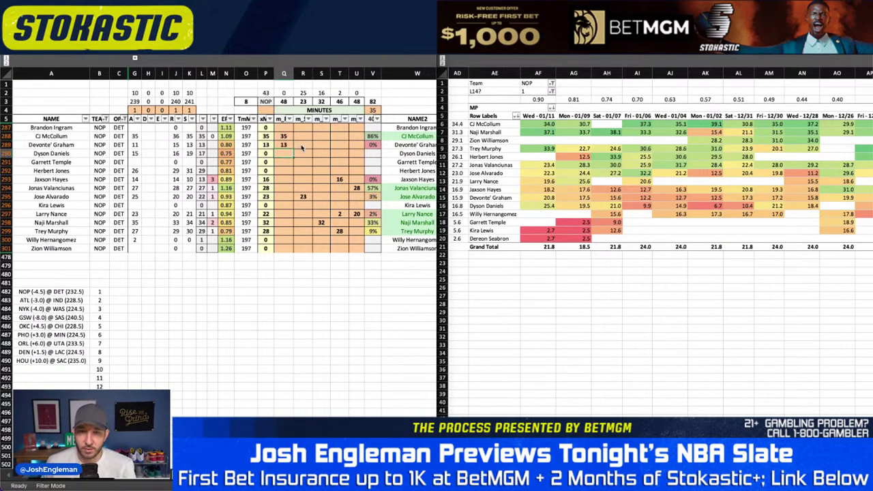
- Give Herbert Jones 2 minutes in column T, 16 in column S and 10 in column R
key("Right")
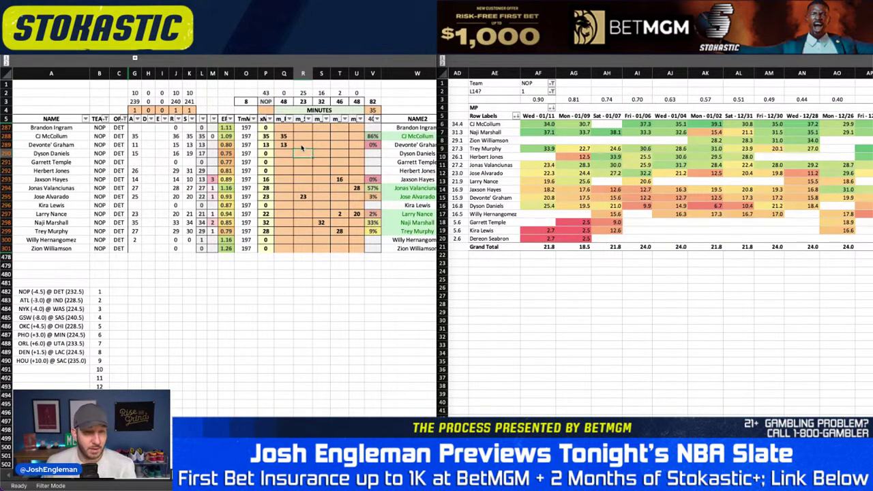
key("Down")
key("Down")
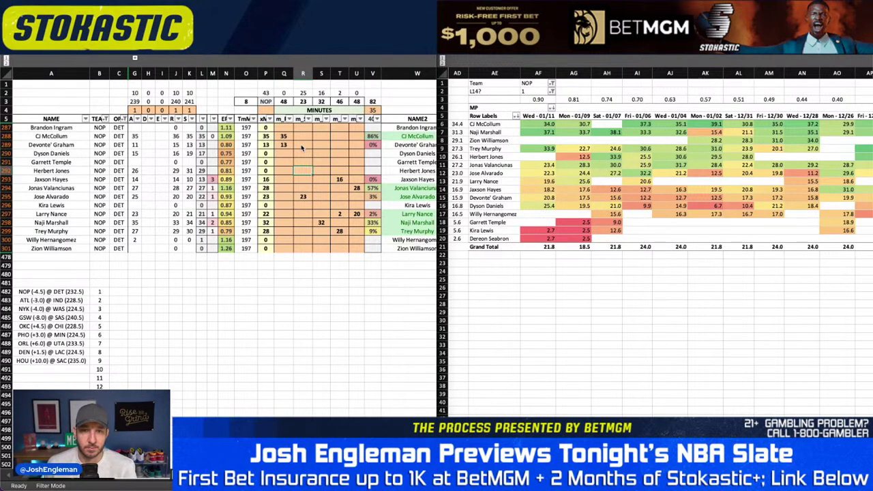
key("Right")
key("Right")
type("2")
key("Left")
type("16")
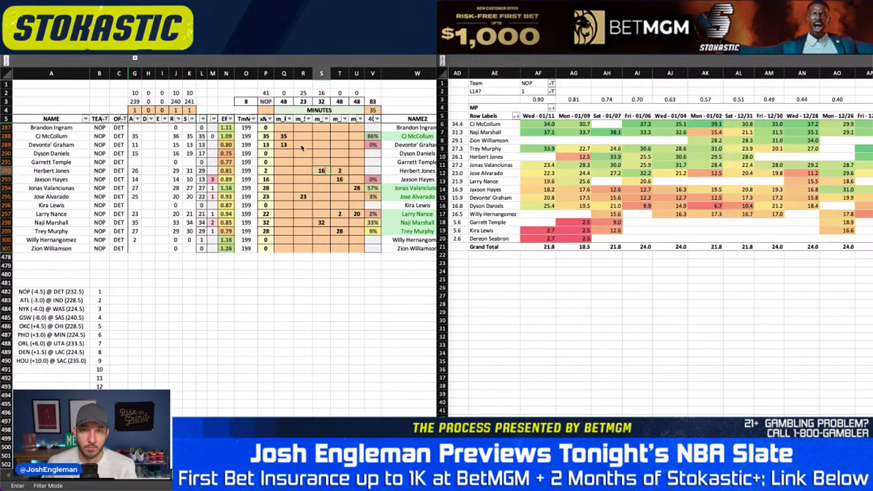
key("Left")
type("10")
key("Return")
- Set Dyson Daniels's minutes in column R to 15
key("Up")
key("Up")
key("Up")
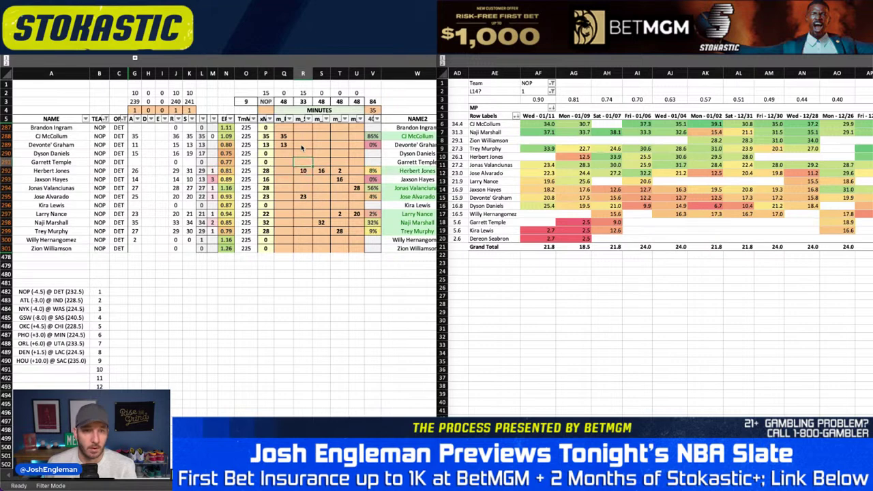
type("15")
key("Return")
- Review the override and raw usage rate columns for the New Orleans players
scroll(286, 176, "right", 10)
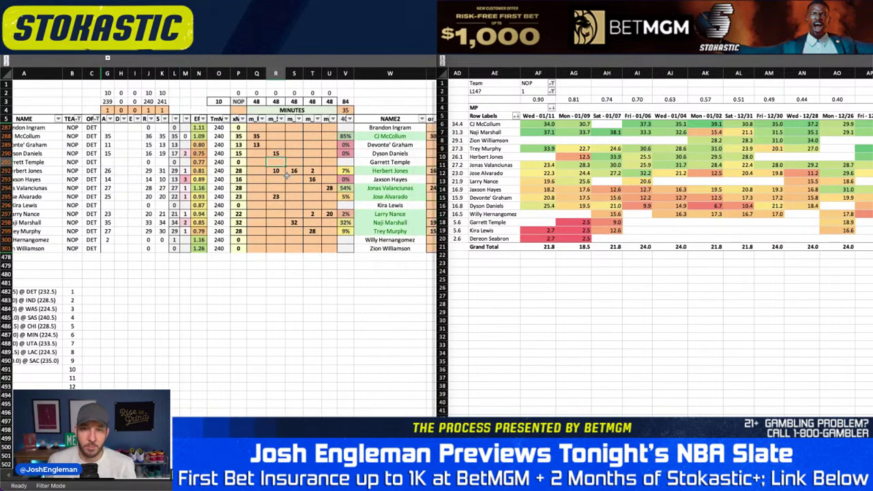
scroll(273, 181, "left", 10)
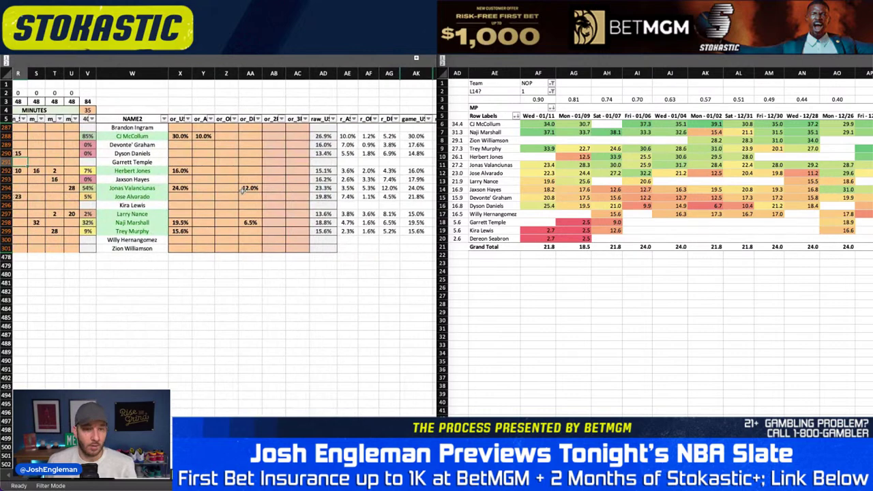
scroll(242, 191, "left", 3)
scroll(242, 191, "right", 6)
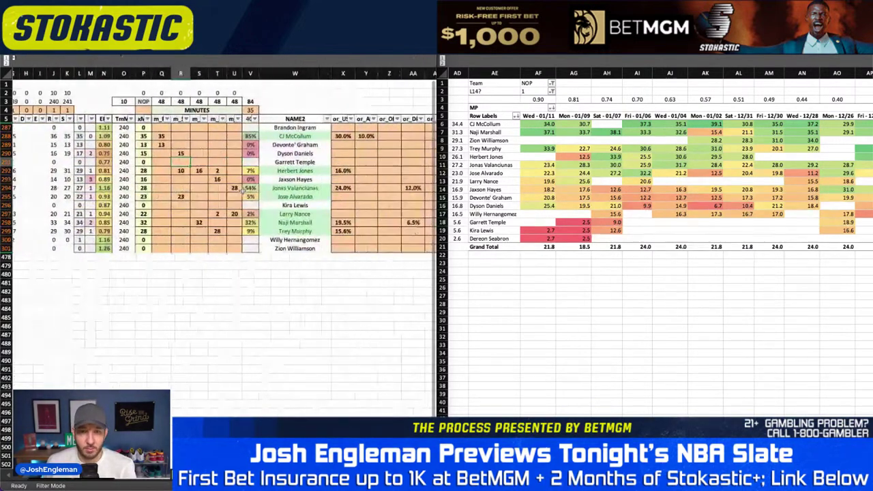
scroll(242, 191, "right", 3)
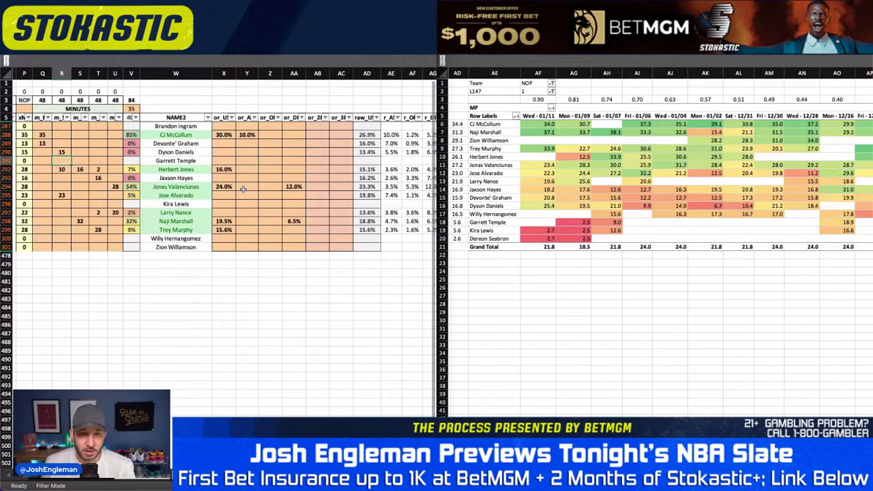
scroll(242, 190, "left", 5)
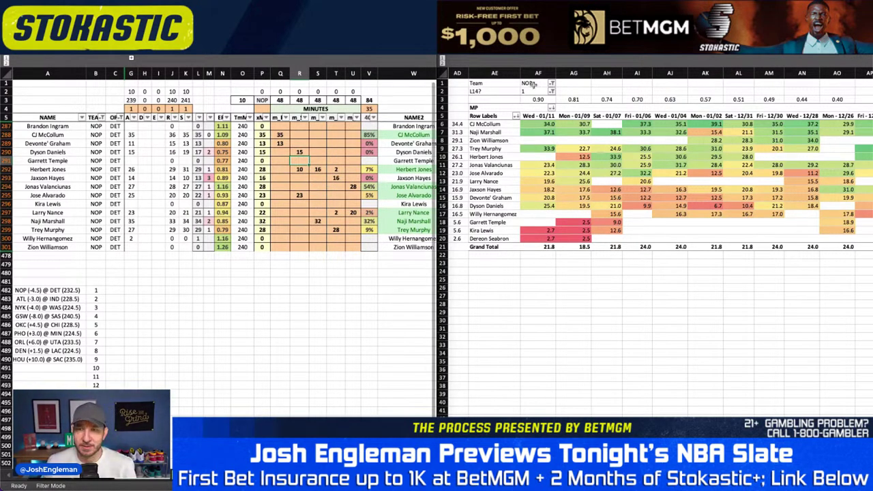
- Change the Team filter of the recent-games minutes table to DET
left_click(533, 82)
left_click(533, 83)
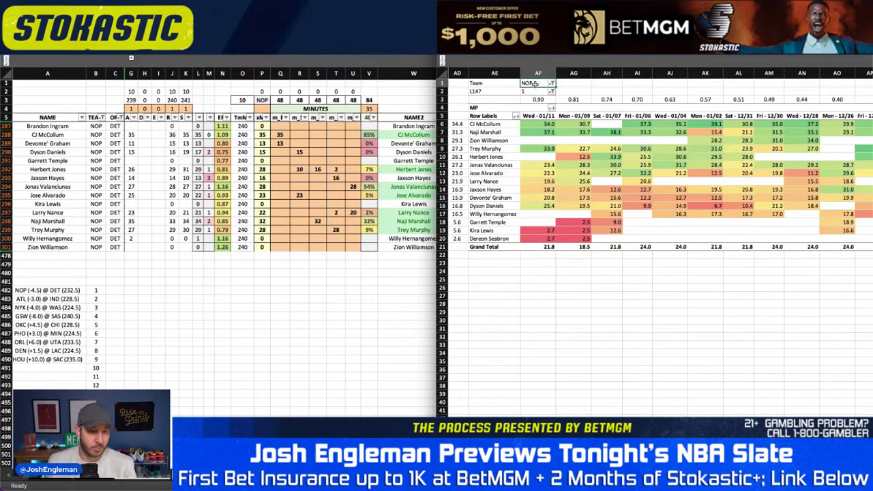
type("DET")
key("Return")
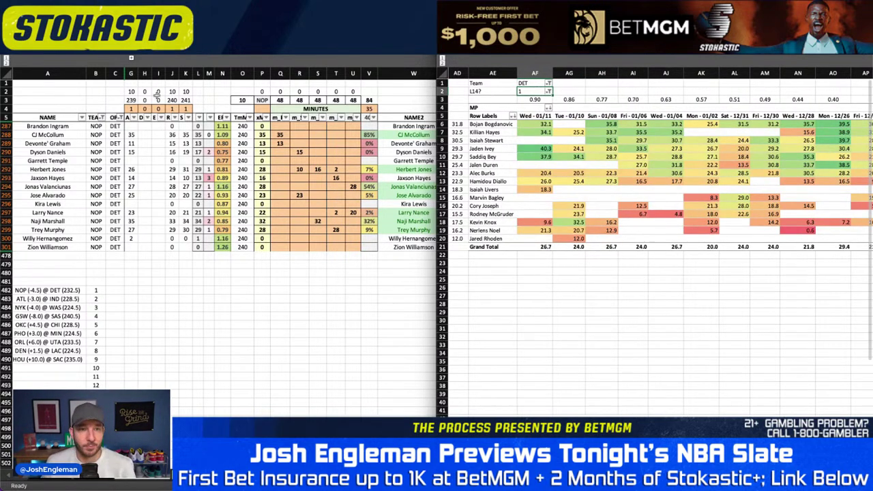
- Filter the TEAM column of the projection sheet to show only DET players
left_click(101, 117)
left_click(103, 118)
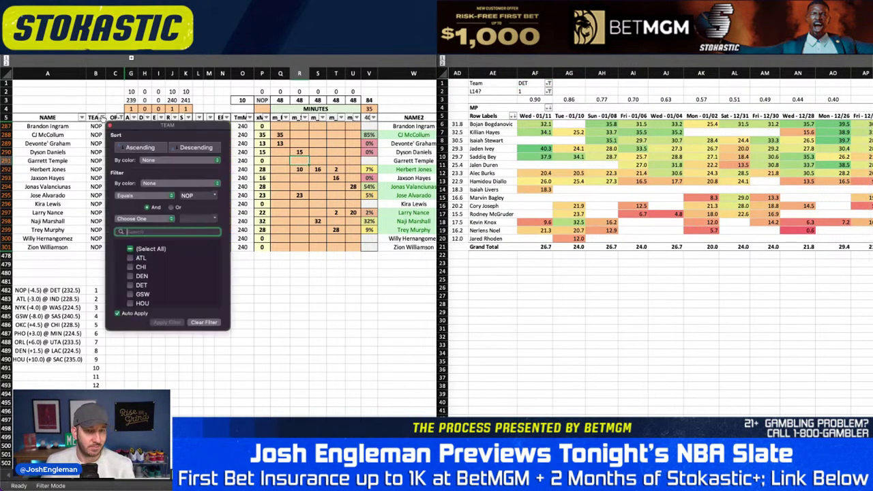
type("DET")
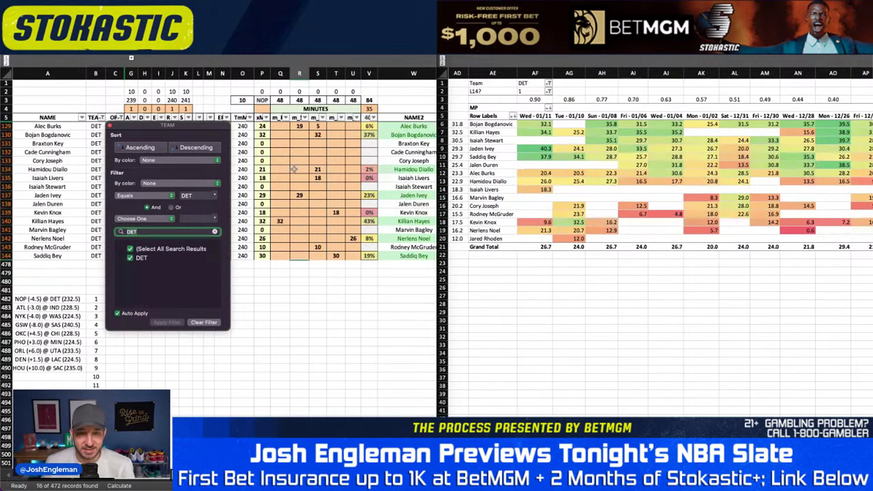
left_click(304, 167)
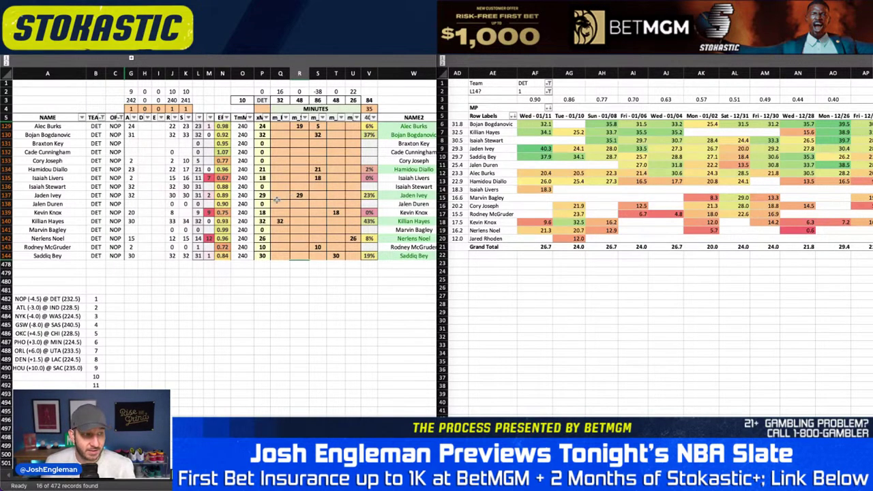
- Clear all entered minutes for the Detroit players across columns Q to U
left_click(361, 161)
left_click_drag(278, 124, 351, 254)
key("Delete")
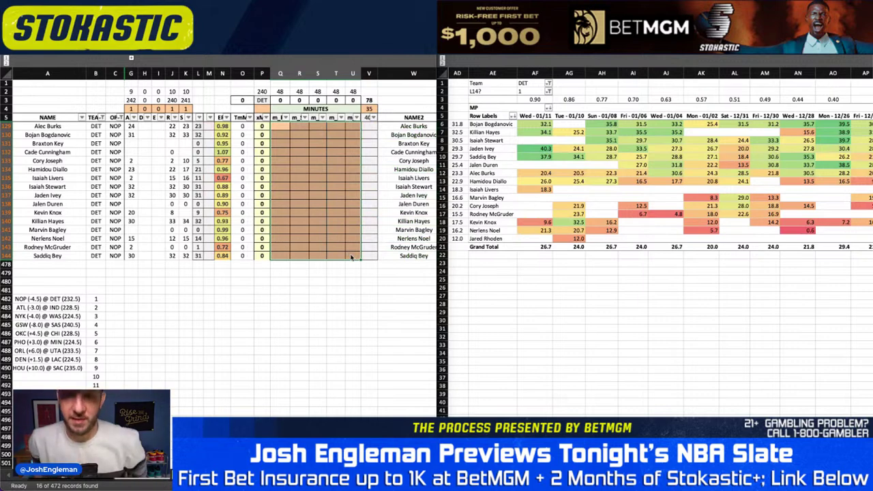
- Enter column U minutes of 30 for Isaiah Stewart and 18 for Nerlens Noel
left_click(355, 185)
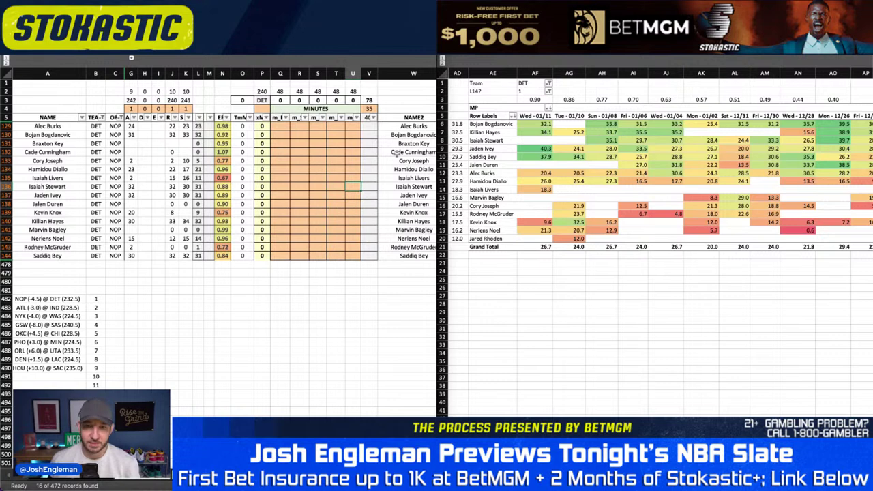
type("30")
key("Return")
key("Down")
key("Down")
key("Down")
key("Down")
key("Down")
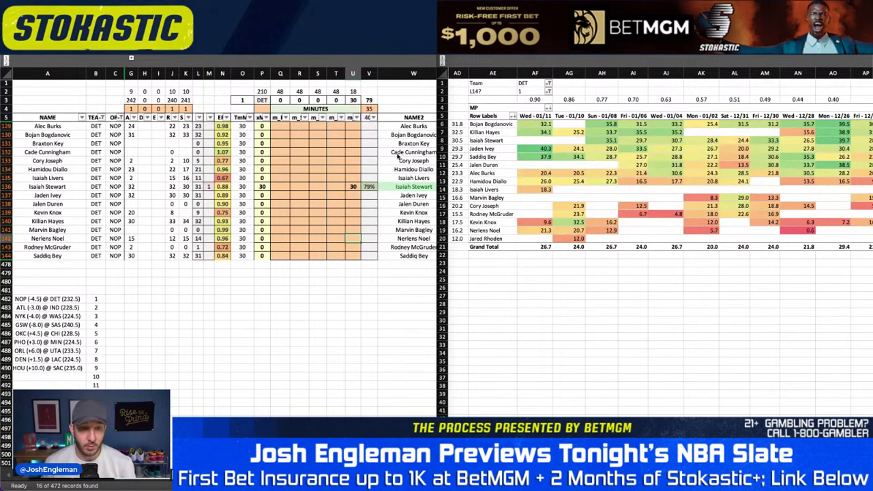
type("18")
key("Return")
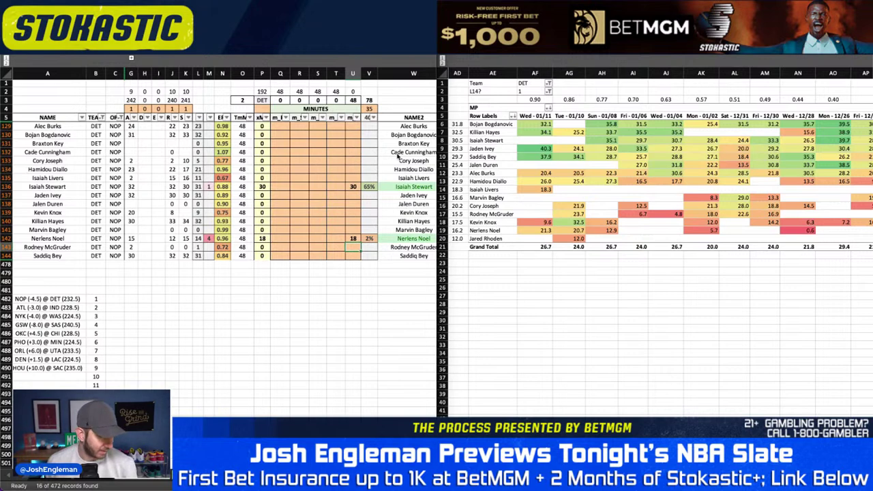
key("Left")
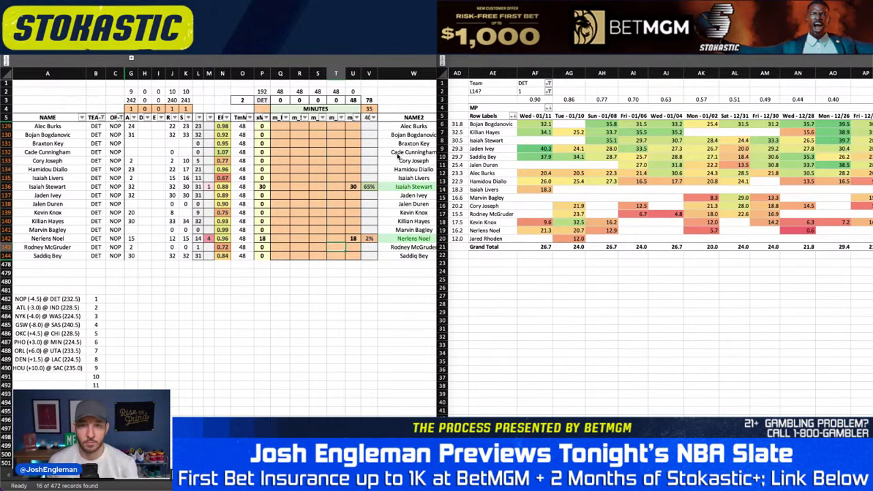
- Enter 32 minutes for Killian Hayes in column Q
key("Left")
key("Left")
key("Left")
key("Left")
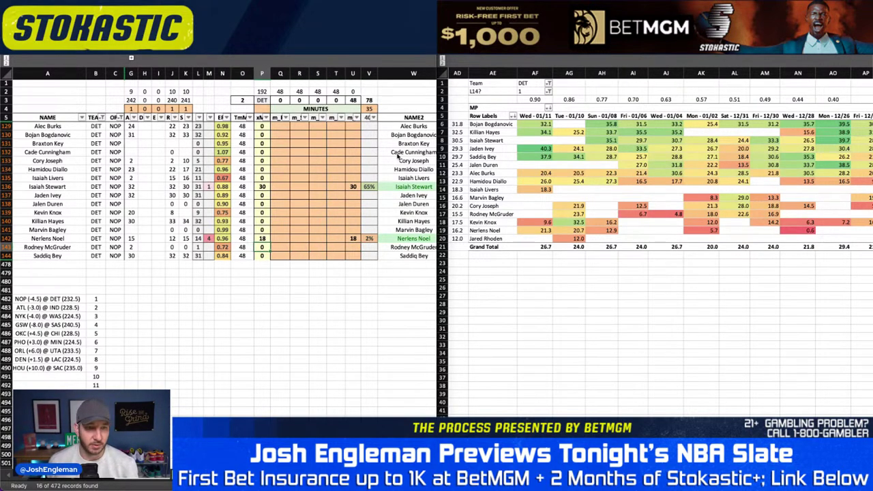
key("Up")
key("Up")
key("Up")
key("Up")
key("Up")
key("Down")
key("Down")
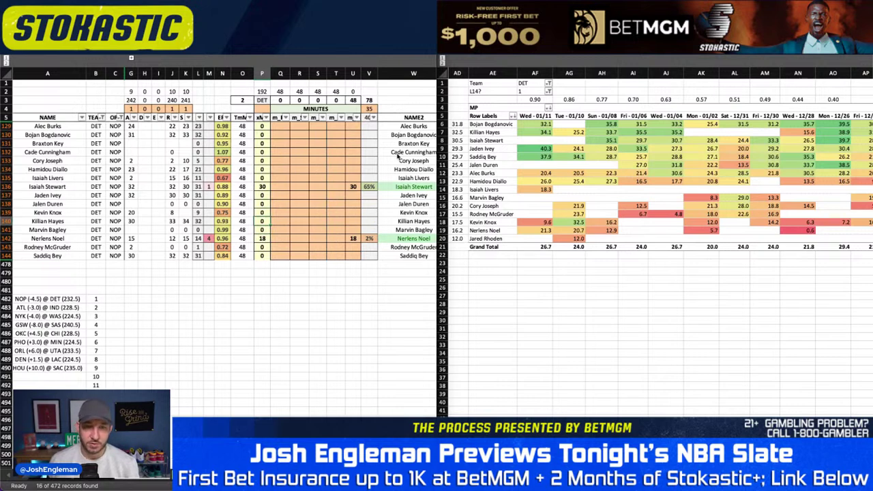
key("Right")
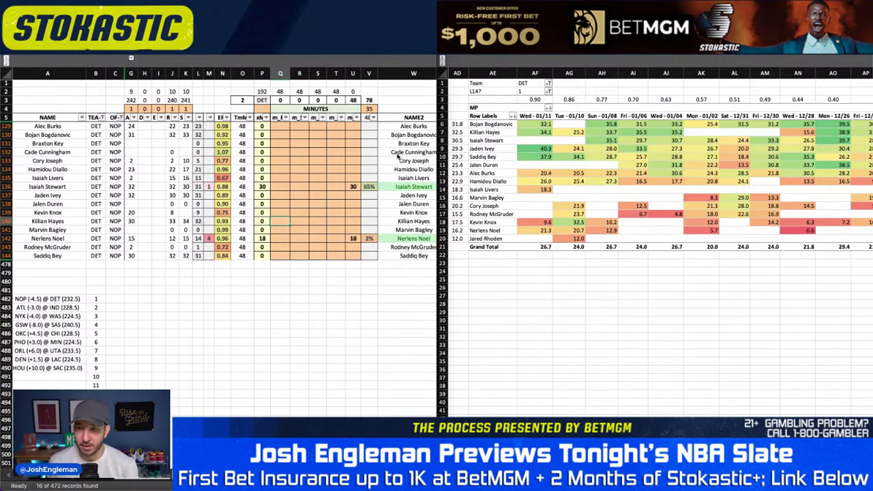
type("32")
key("Return")
key("Left")
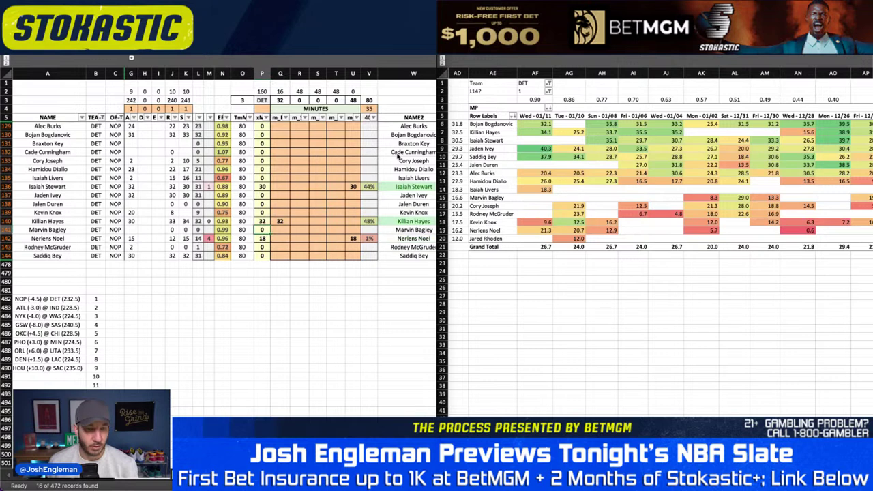
- Enter 29 minutes for Jaden Ivey in column R
key("Right")
key("Up")
key("Up")
key("Up")
key("Up")
key("Right")
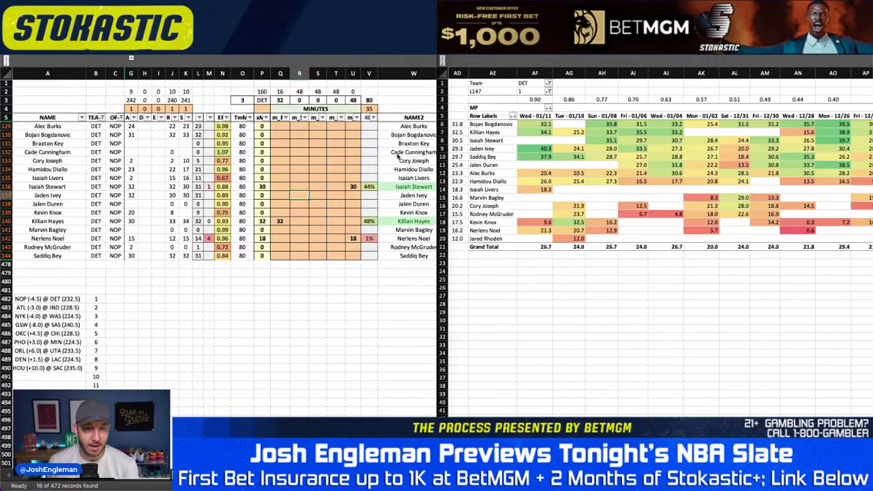
type("29")
key("Return")
- Enter 32 minutes for Bojan Bogdanovic in column T
key("Right")
key("Right")
key("Left")
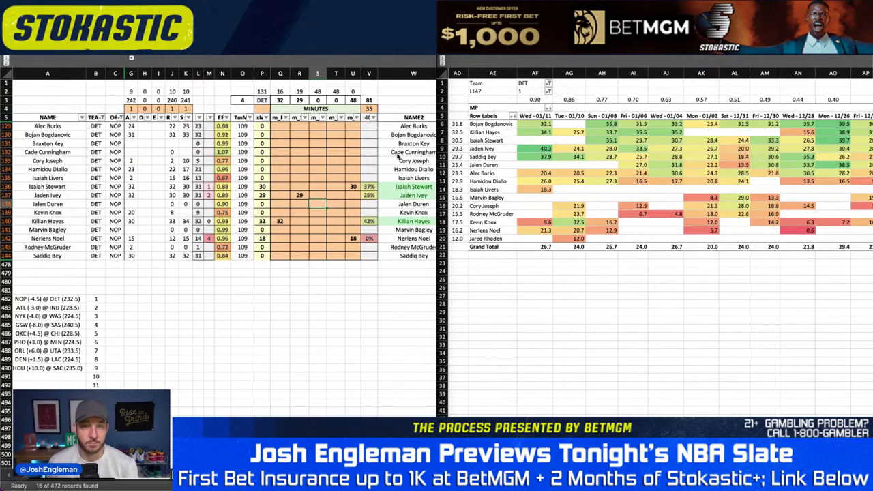
key("Up")
key("Up")
key("Up")
key("Up")
key("Up")
key("Up")
key("Up")
key("Up")
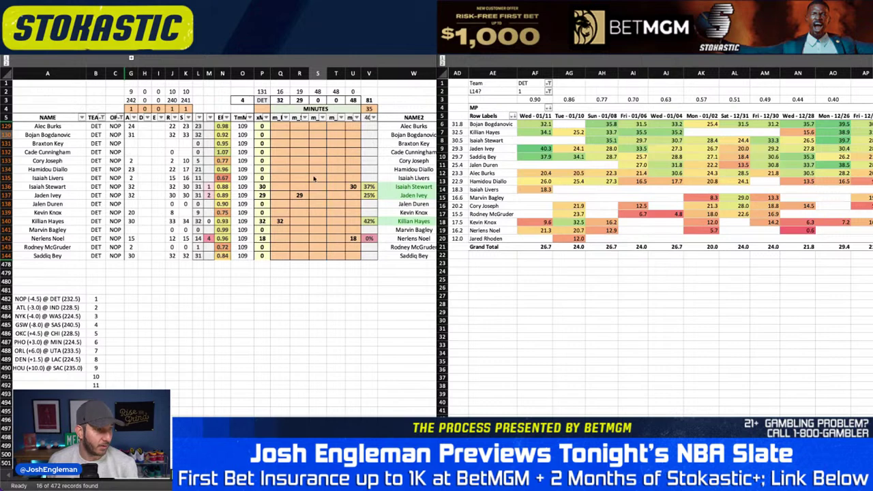
key("Right")
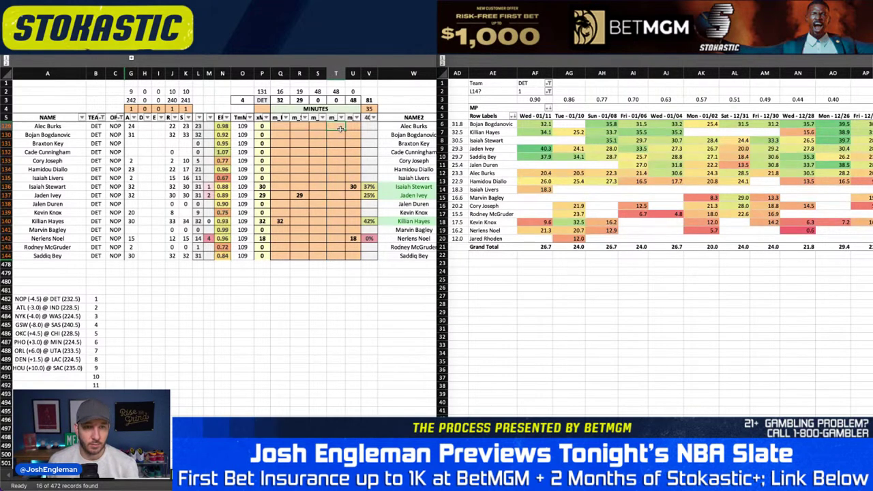
type("32")
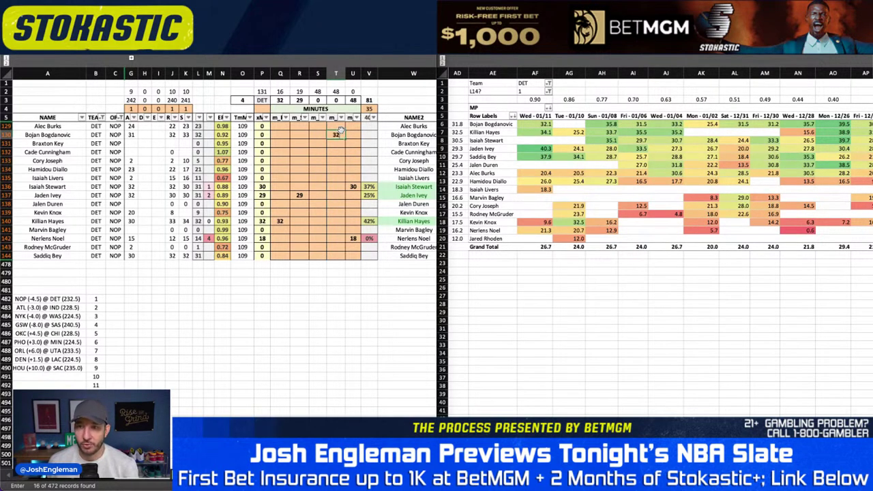
key("Return")
- Enter 30 minutes for Saddiq Bey in column S
key("Left")
key("Down")
key("Down")
key("Down")
key("Down")
key("Down")
key("Down")
key("Down")
key("Down")
key("Down")
key("Down")
key("Down")
key("Down")
key("Down")
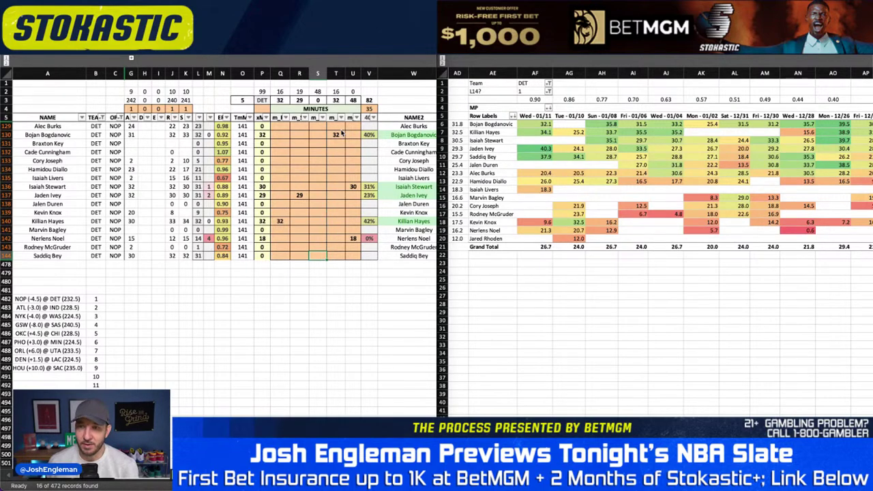
type("30")
key("Return")
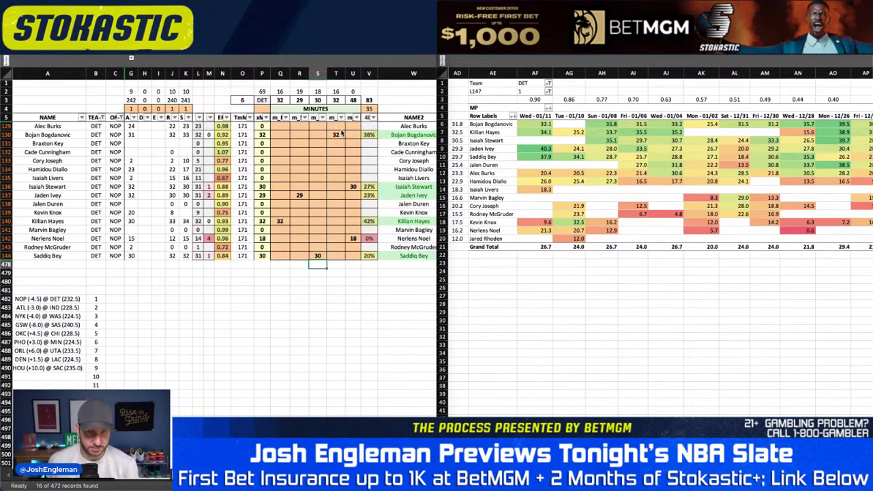
- Split Alec Burks' minutes into 16 in column Q and 6 in column R
key("Up")
key("Up")
key("Up")
key("Up")
key("Up")
key("Up")
key("Up")
key("Up")
key("Up")
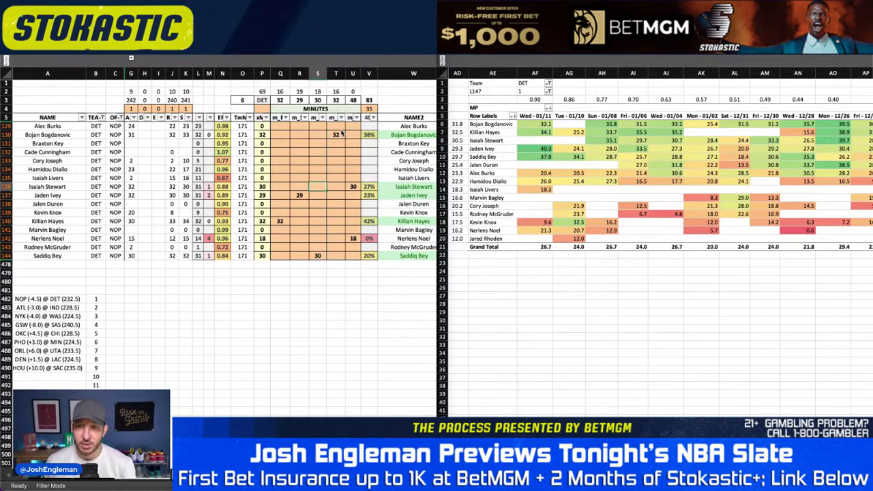
key("Up")
key("Up")
key("Up")
key("Up")
key("Up")
key("Up")
key("Up")
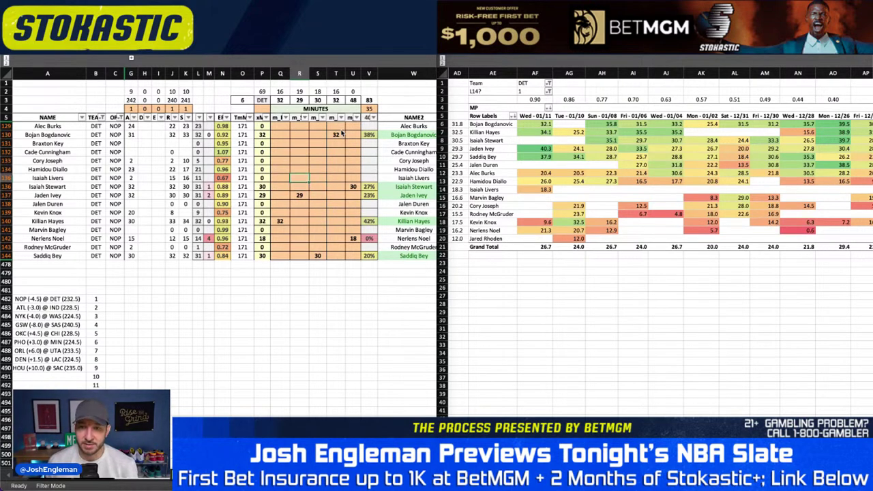
key("Left")
type("16")
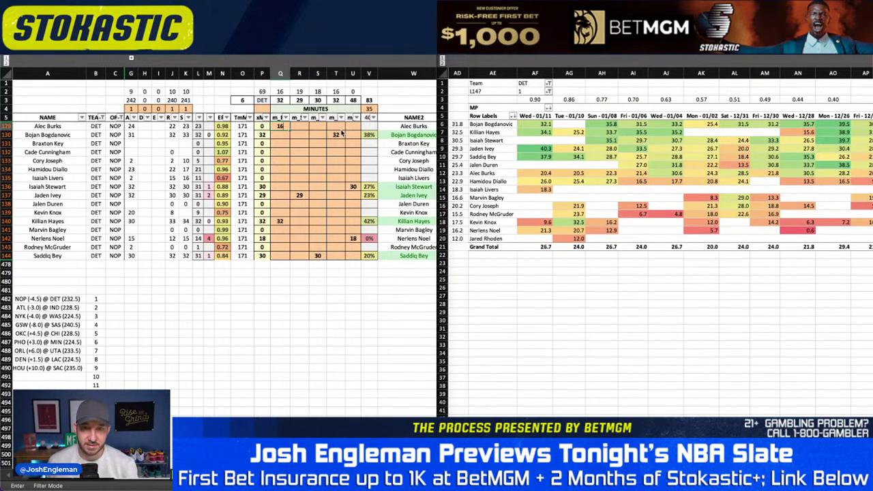
key("Right")
type("6")
key("Down")
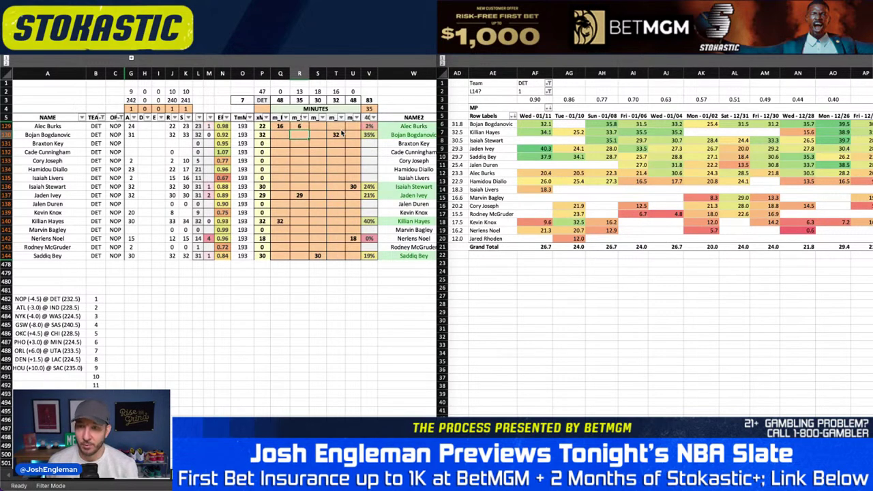
- Split Hamidou Diallo's minutes into 13 in column R and 9 in column S
key("Down")
key("Down")
key("Down")
key("Down")
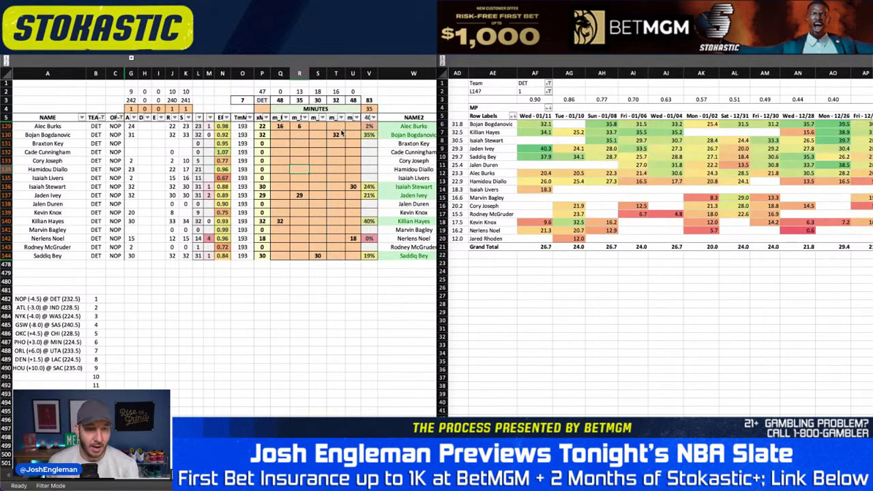
type("13")
key("Right")
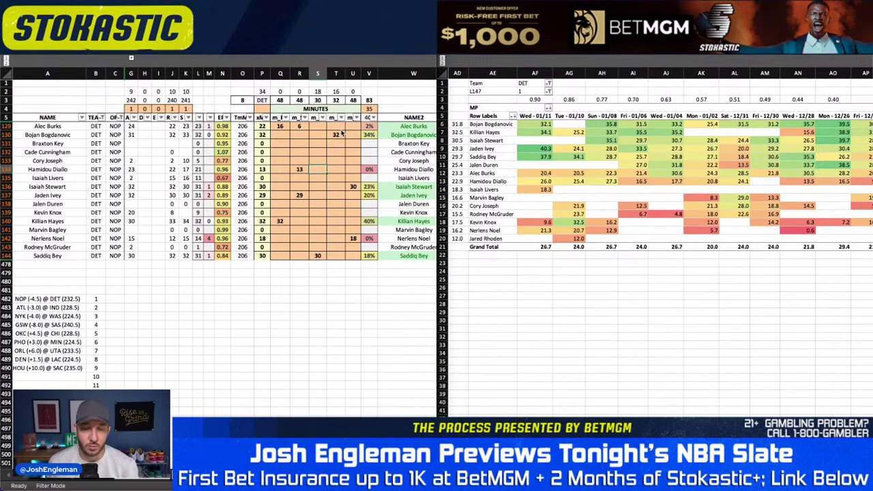
type("9")
key("Down")
- Split Isaiah Livers' minutes into 9 in column S and 7 in column T
key("Right")
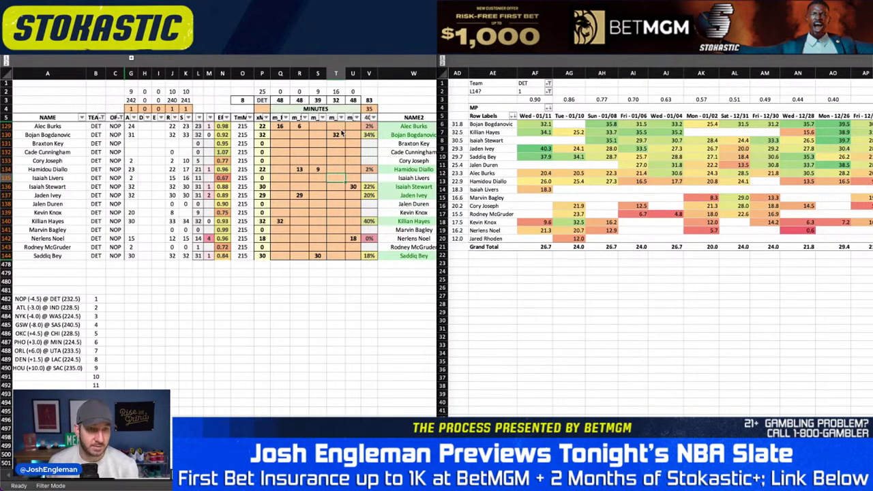
key("Left")
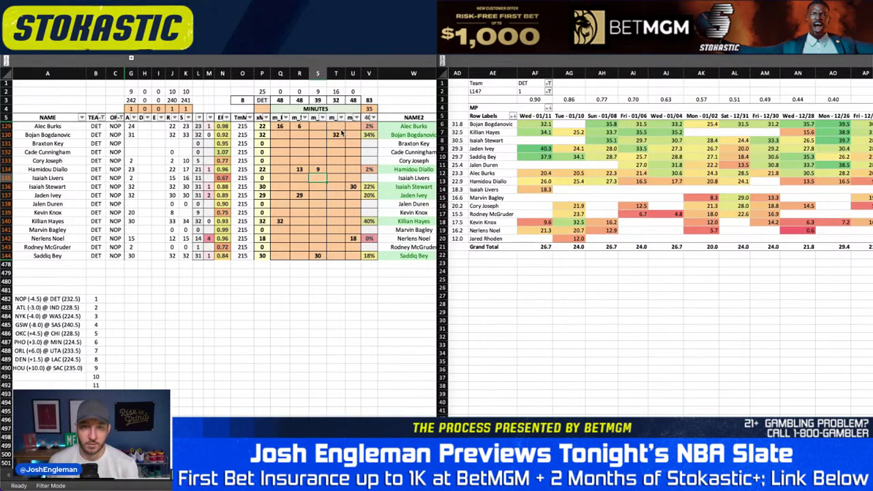
type("9")
key("Tab")
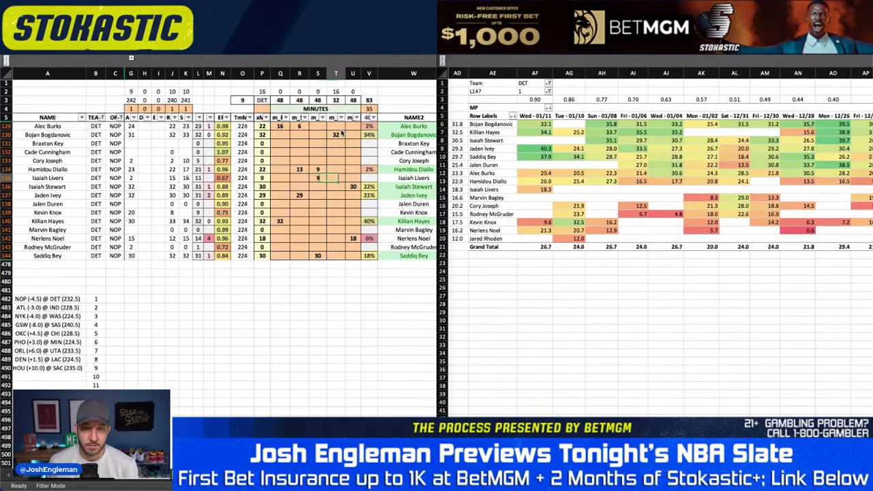
type("7")
key("Return")
- Enter 9 minutes for Kevin Knox in column T
key("Return")
key("Down")
key("Down")
key("Down")
key("Down")
key("Down")
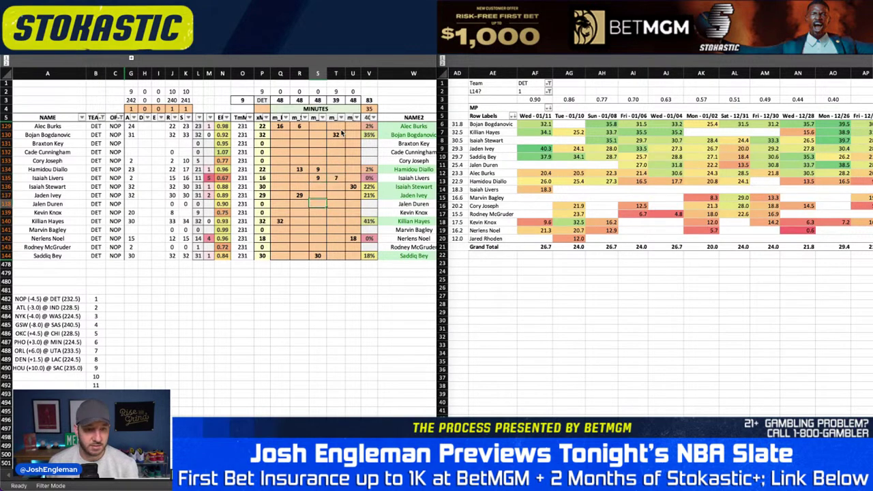
key("Right")
key("Up")
key("Up")
key("Up")
type("9")
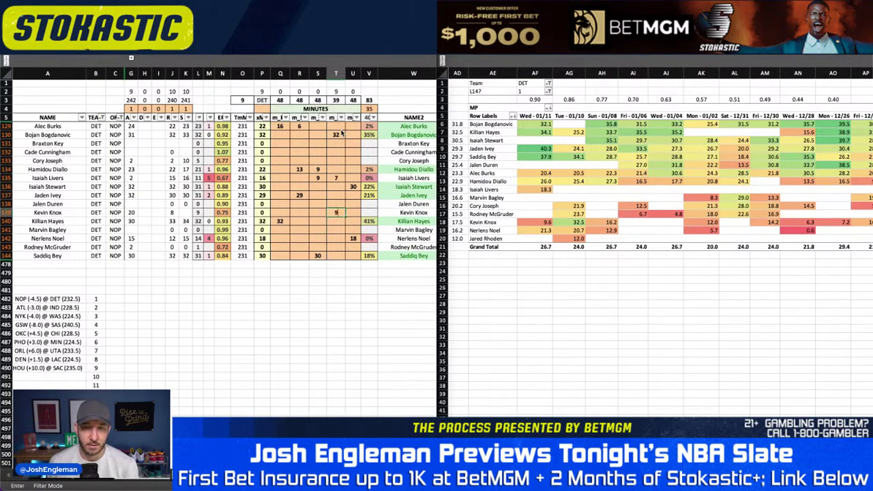
key("Return")
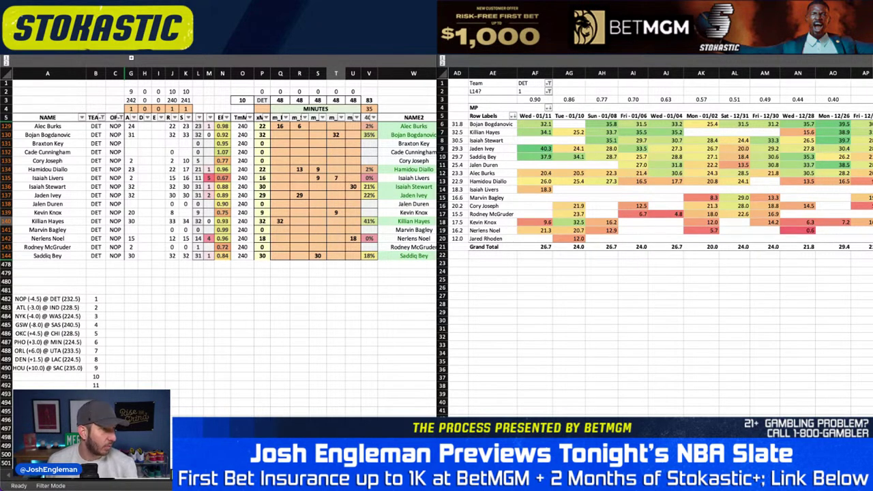
- Check the usage override and raw usage columns for the Detroit players in the projection sheet
scroll(263, 208, "right", 5)
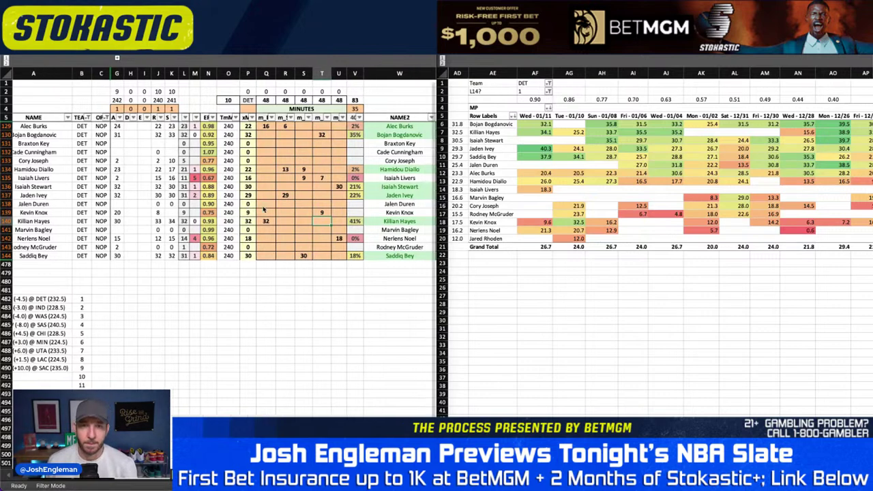
scroll(263, 207, "right", 5)
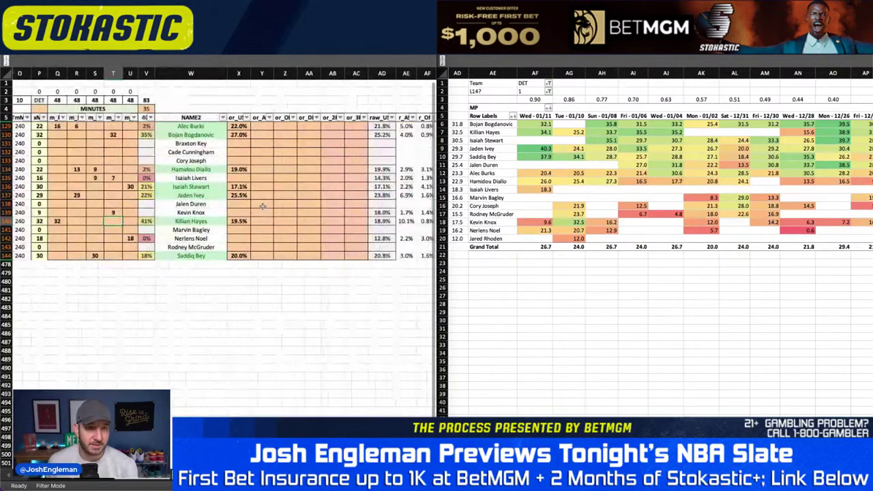
scroll(134, 197, "left", 10)
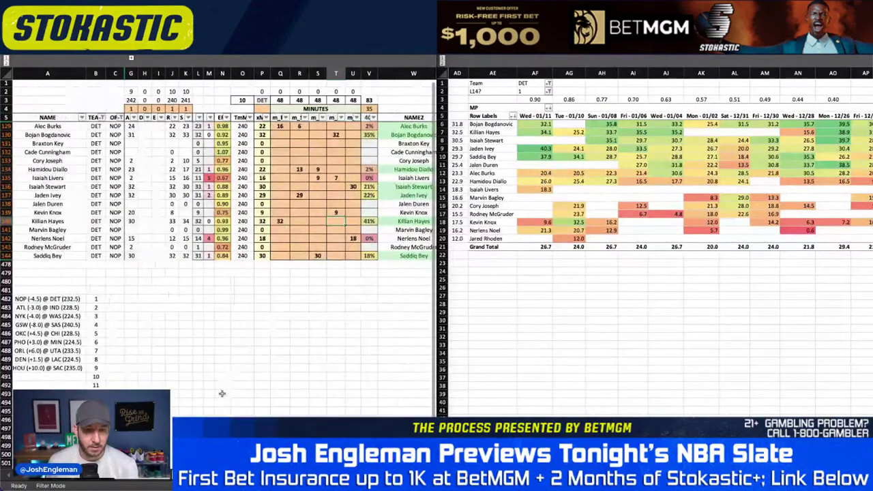
- Open the DET team summary sheet and examine the DraftKings and FanDuel projections, value, boom and target columns
key("ctrl+Page_Down")
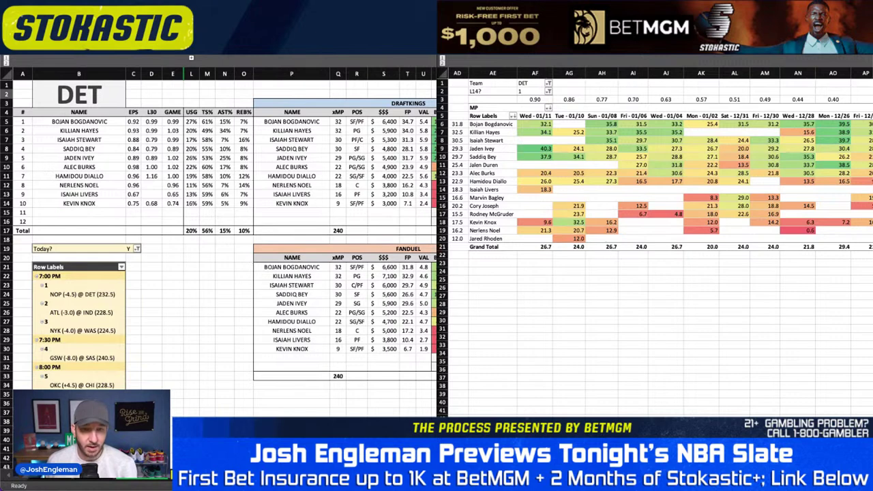
scroll(277, 400, "right", 2)
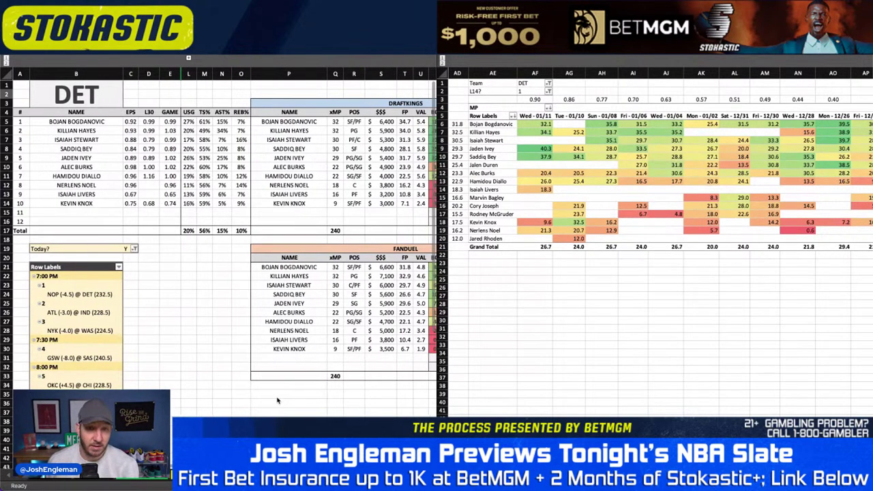
scroll(277, 401, "right", 8)
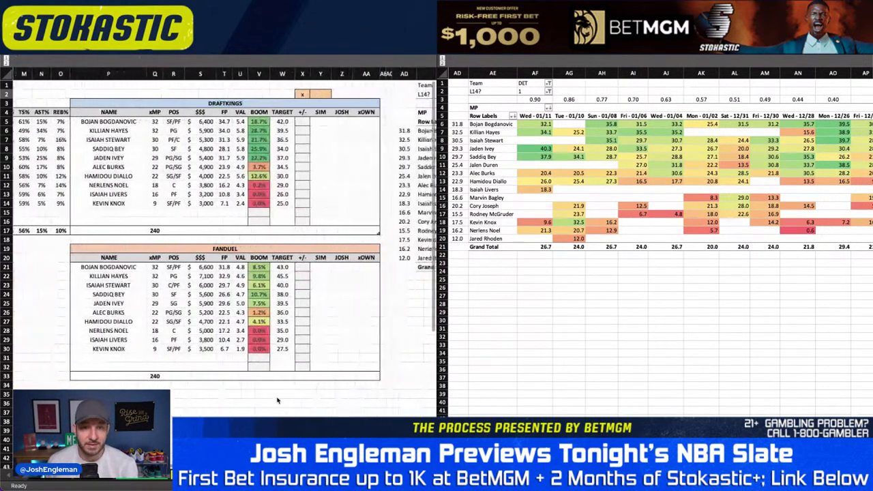
scroll(266, 412, "down", 3)
scroll(266, 411, "right", 5)
scroll(293, 262, "up", 3)
scroll(293, 262, "left", 6)
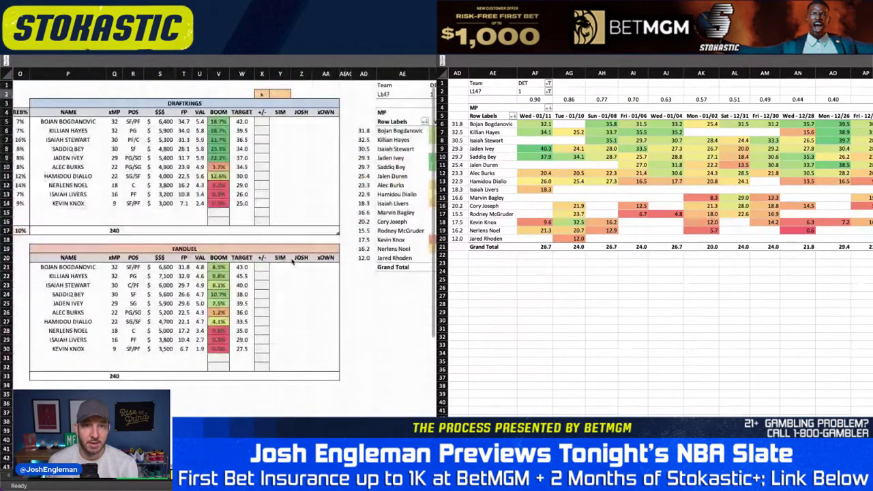
scroll(293, 262, "right", 2)
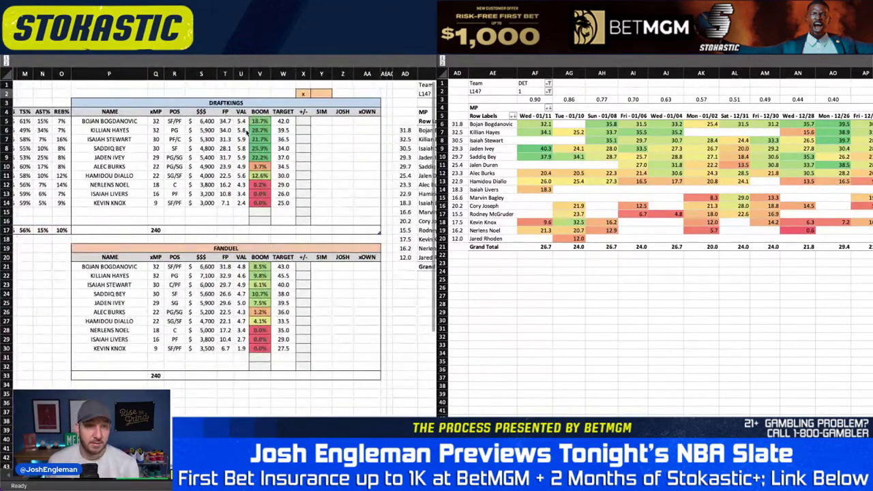
left_click(321, 94)
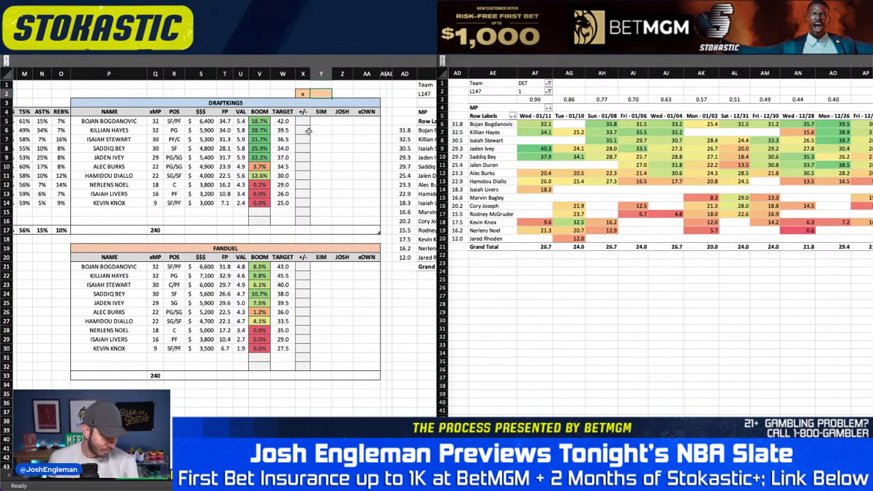
left_click(682, 171)
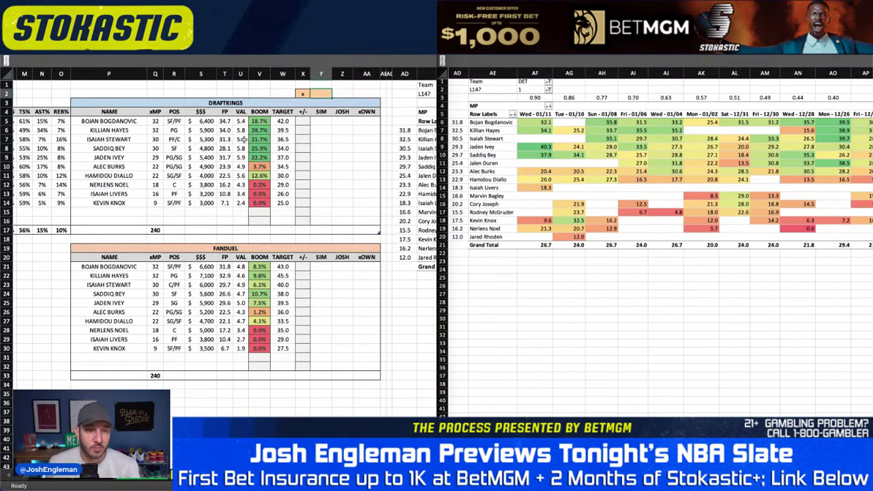
left_click(254, 157)
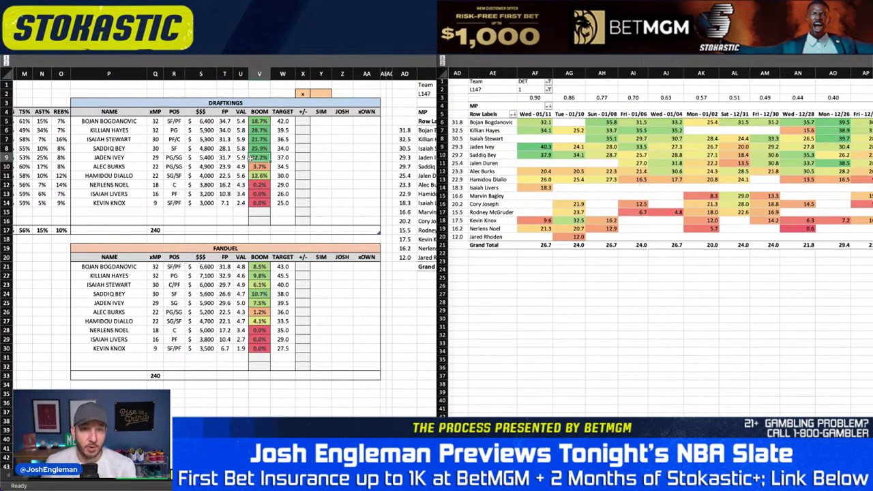
left_click(241, 158)
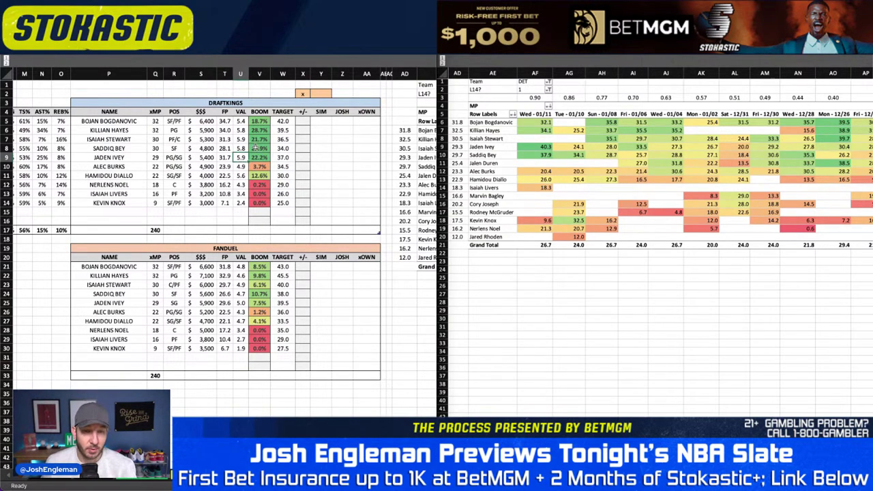
- Review Detroit's DraftKings and FanDuel tables, including Isaiah Stewart's position eligibility
scroll(259, 152, "left", 1)
scroll(253, 145, "right", 2)
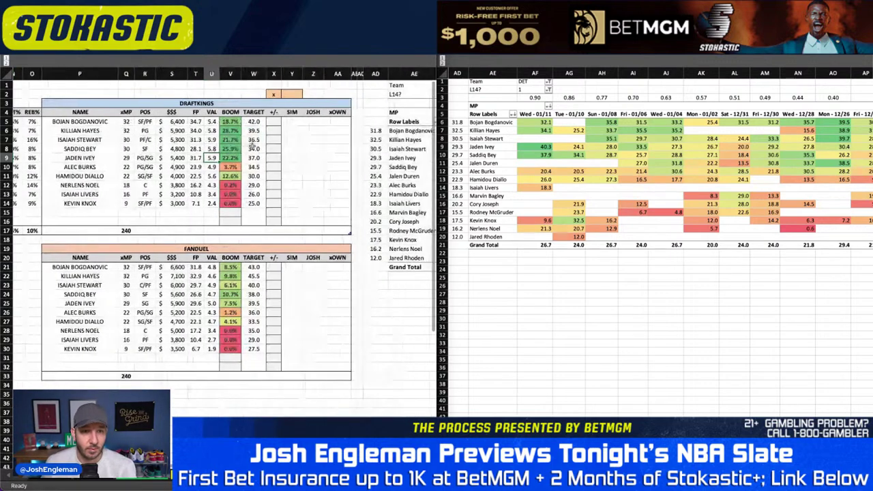
left_click(151, 140)
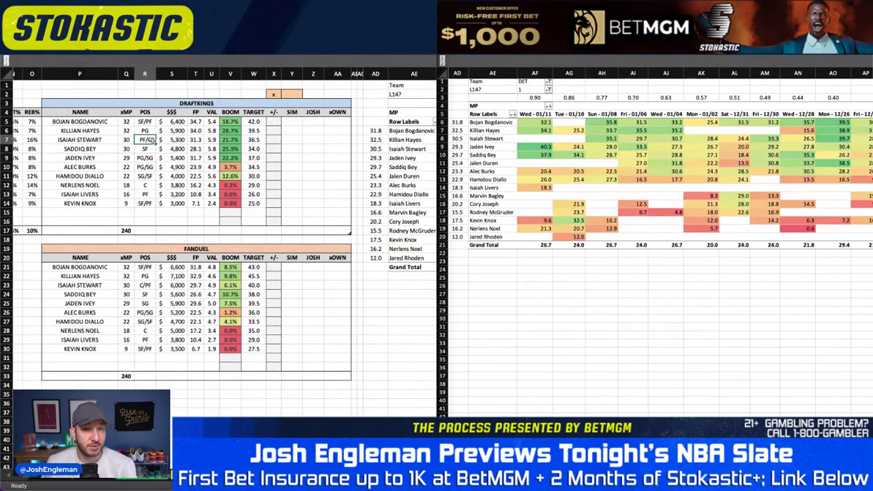
- Switch the minutes pivot's team filter to NOP and review New Orleans' DraftKings and FanDuel projections
left_click(568, 106)
left_click(532, 88)
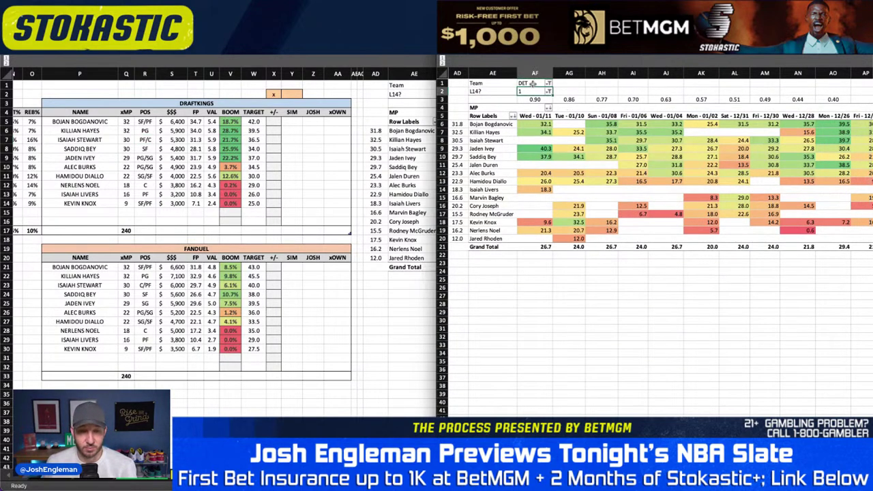
left_click(532, 83)
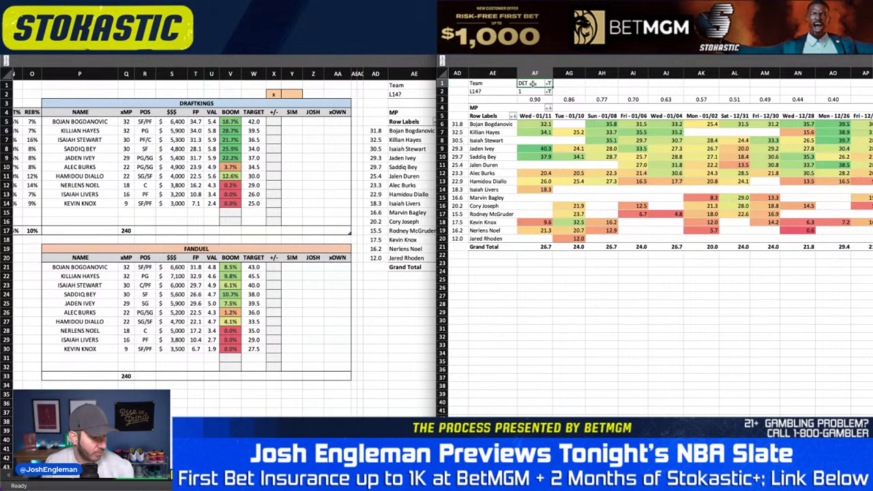
type("NOP")
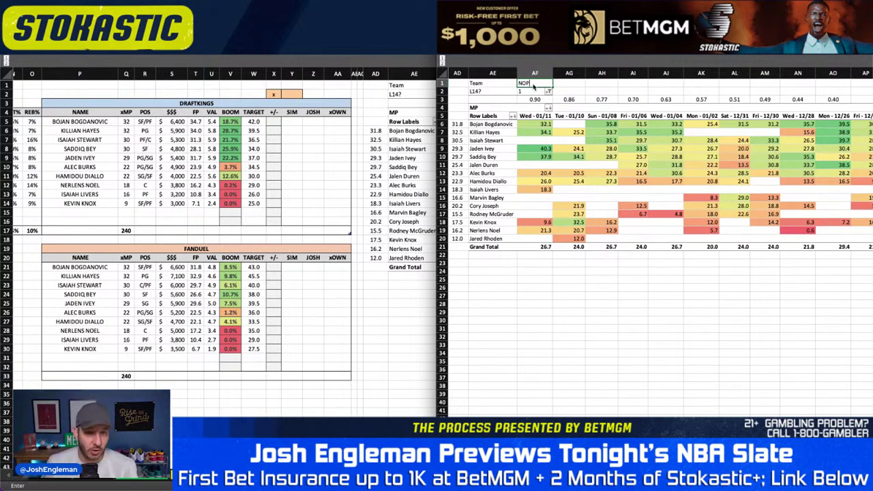
key("Return")
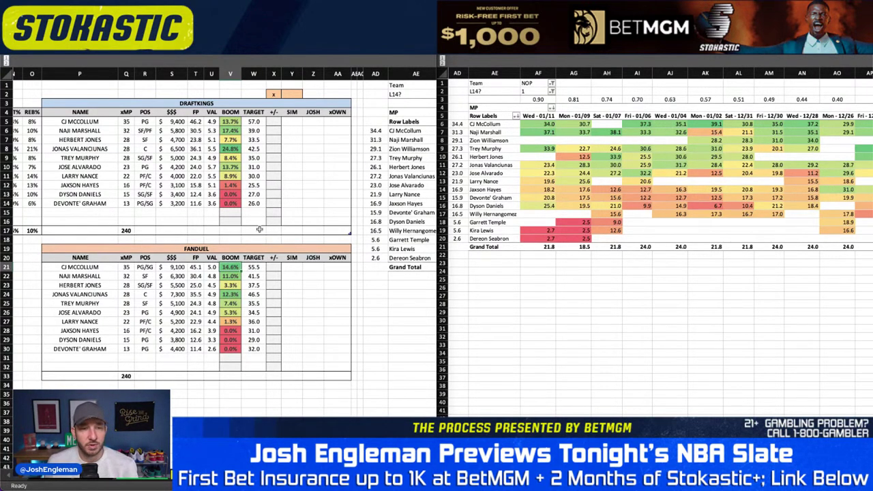
scroll(258, 226, "left", 1)
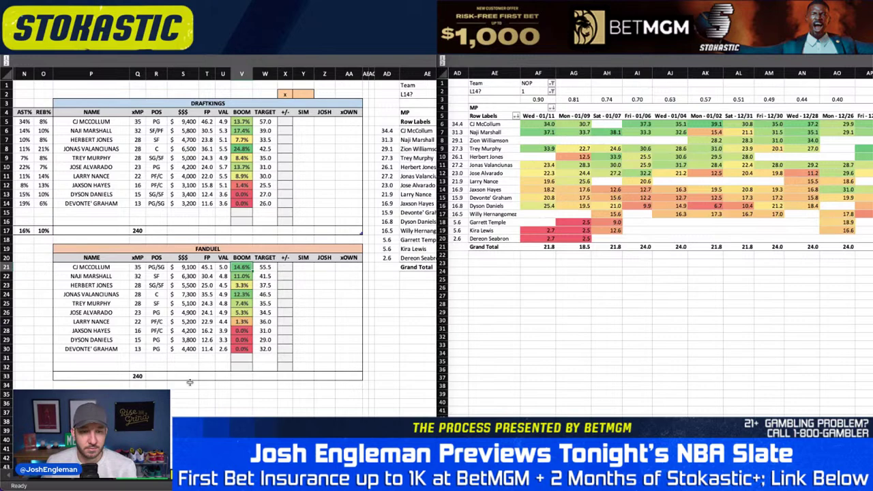
- Mark the NOP @ DET game as completed with an x in column C of the projection sheet's game list
key("ctrl+Page_Down")
left_click(121, 300)
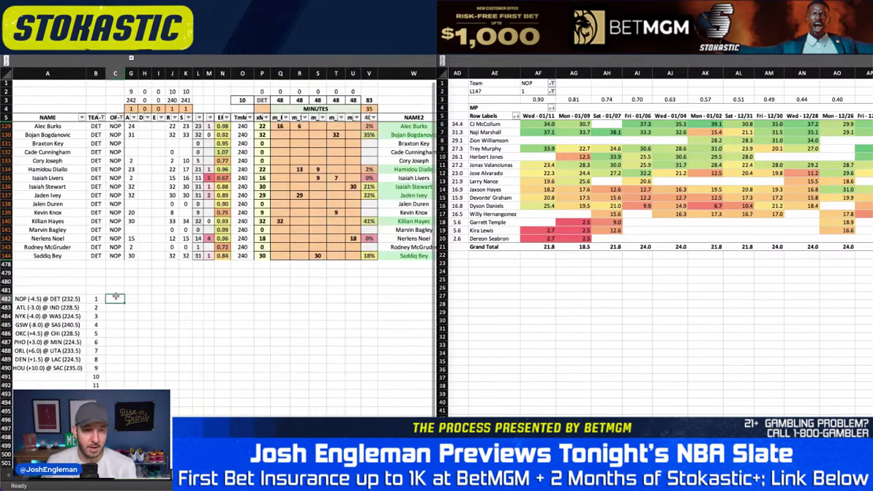
type("x")
key("Return")
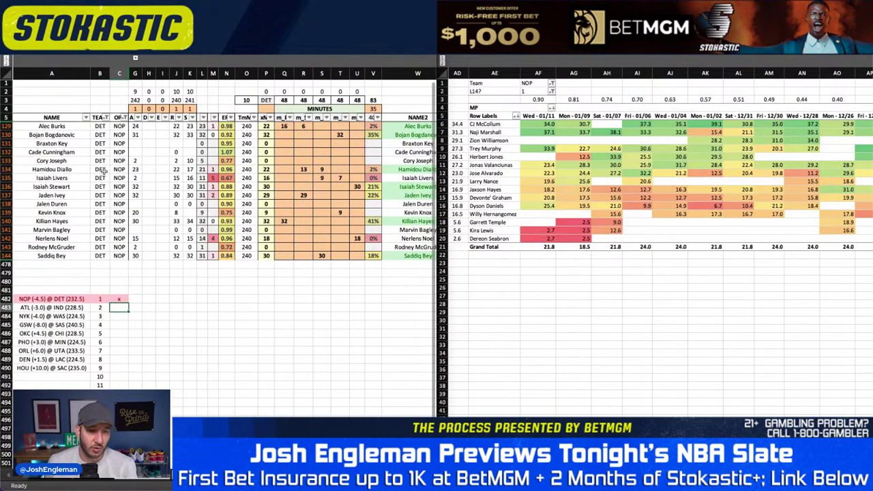
- Filter the projection sheet's team column to ATL and clear the existing Atlanta minutes in columns Q to U
left_click(106, 118)
left_click(149, 232)
type("A")
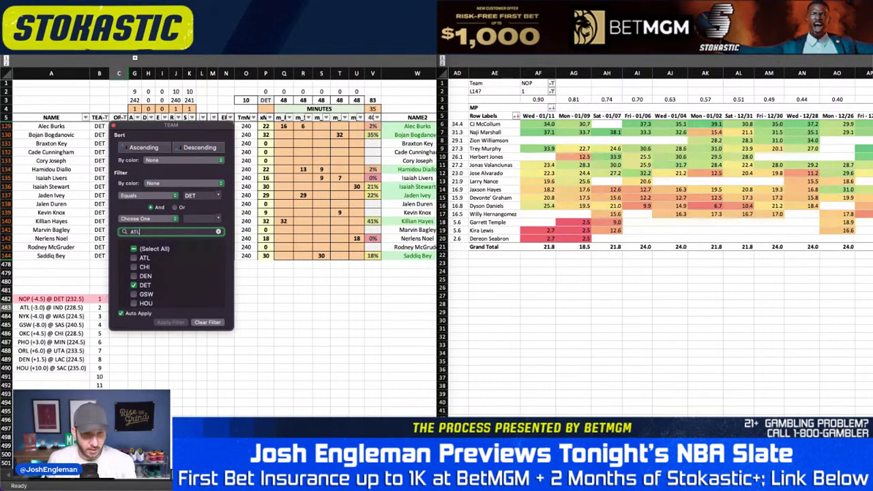
type("TL")
key("Return")
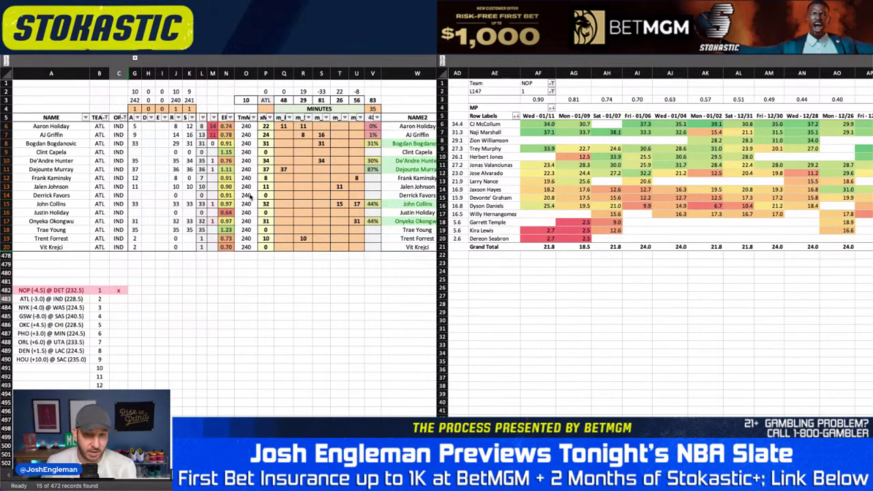
left_click_drag(287, 127, 360, 249)
key("Delete")
- Set the minutes pivot's team filter to ATL
left_click(550, 83)
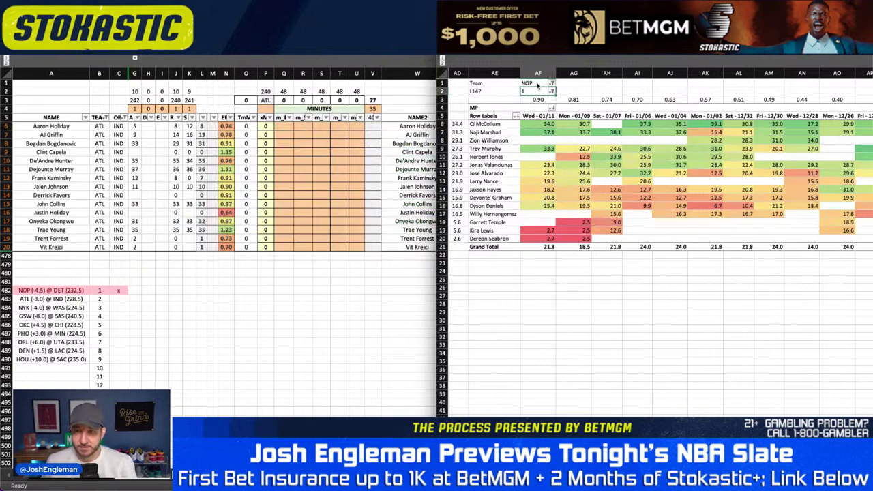
type("ATL")
key("Return")
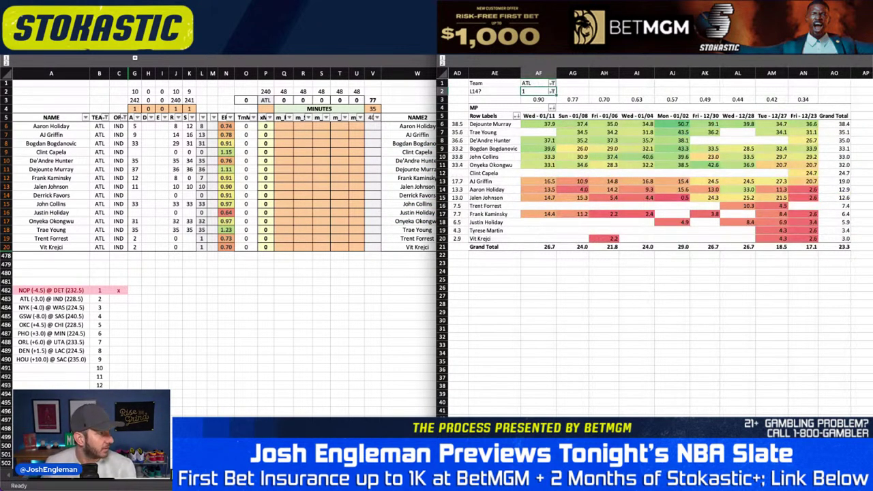
- Enter 35 minutes for Trae Young in column Q of the projection sheet
key("ctrl+Tab")
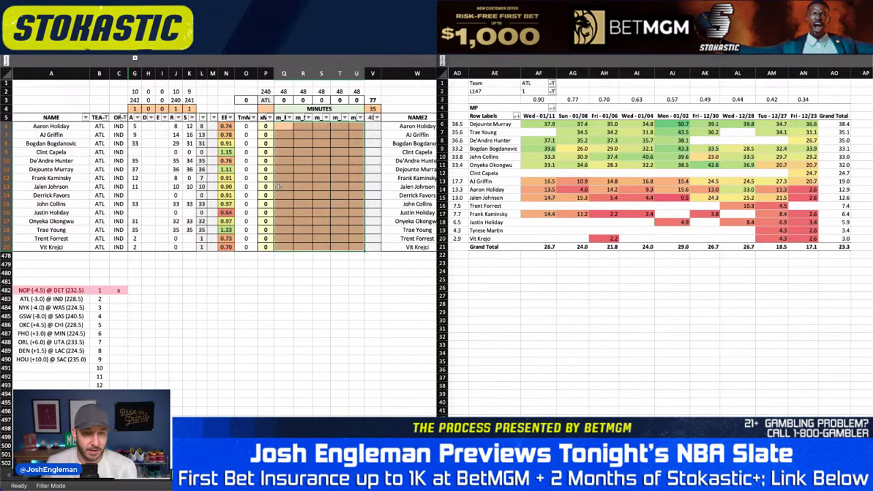
left_click(285, 229)
type("3")
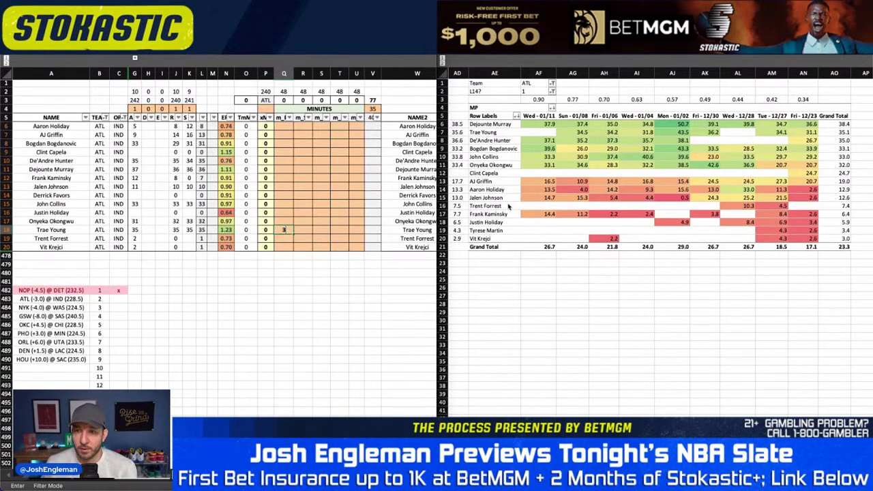
type("5")
key("Return")
- Split Dejounte Murray's minutes into 13 in column Q and 24 in column R
key("Right")
key("Up")
key("Up")
key("Up")
key("Up")
key("Up")
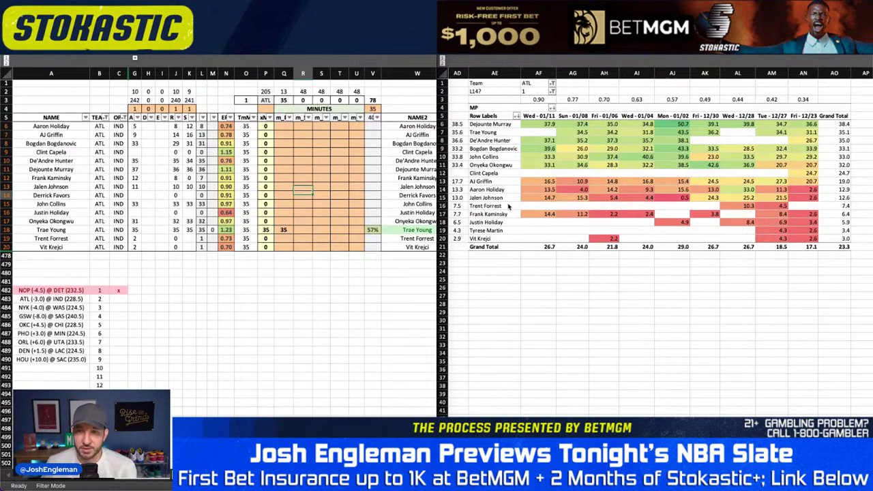
key("Up")
key("Up")
key("Up")
key("Up")
key("Up")
key("Up")
key("Down")
key("Down")
key("Down")
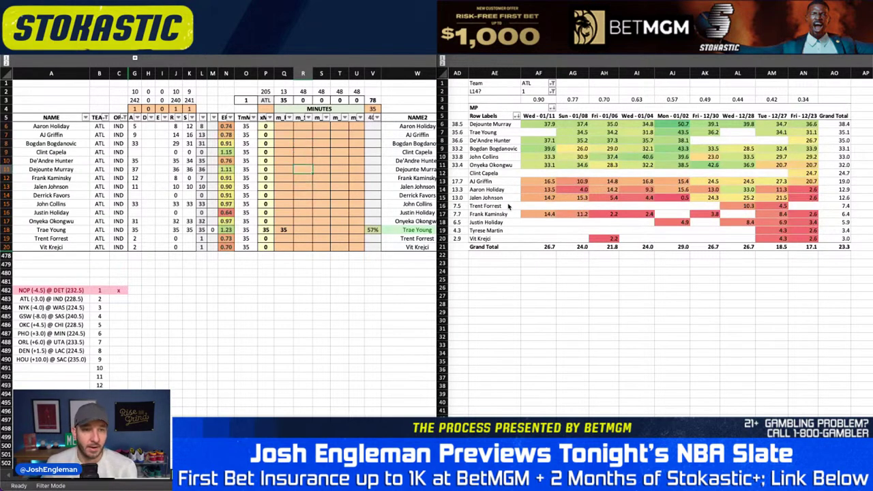
key("Left")
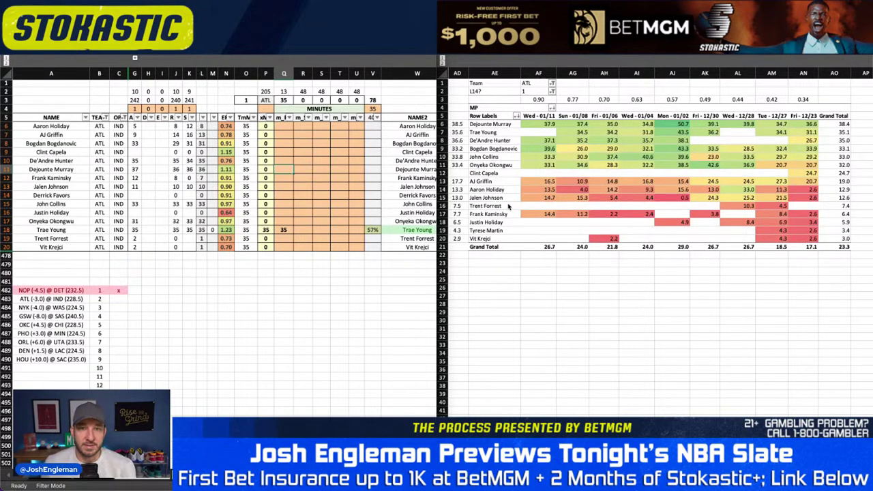
type("13")
key("Right")
type("24")
key("Return")
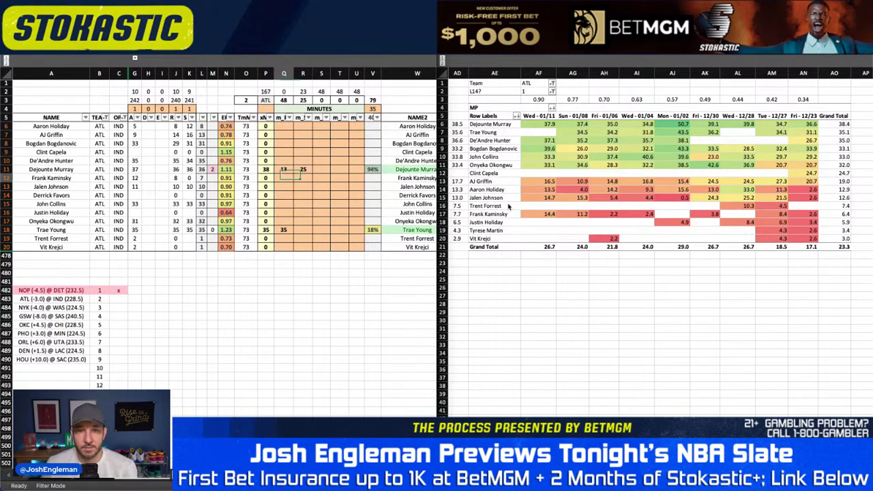
- Enter 33 minutes for Onyeka Okongwu in column U
key("Right")
key("Right")
key("Right")
key("Right")
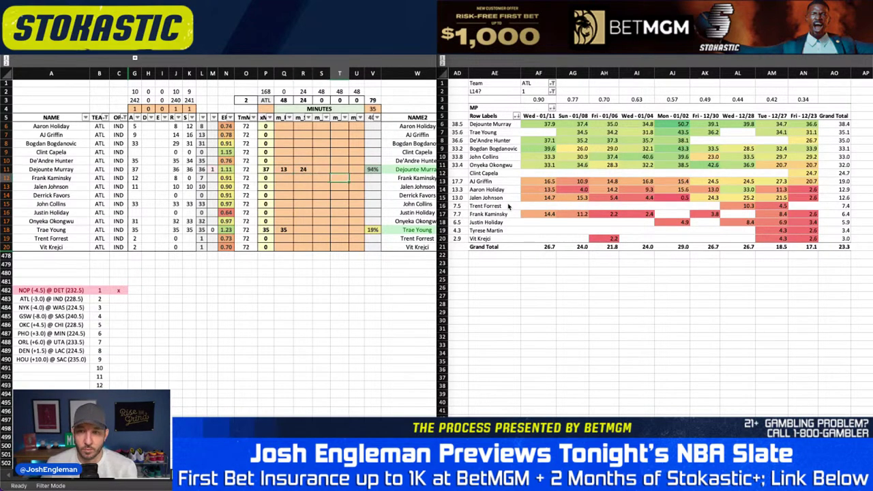
key("Down")
key("Down")
key("Down")
key("Down")
key("Down")
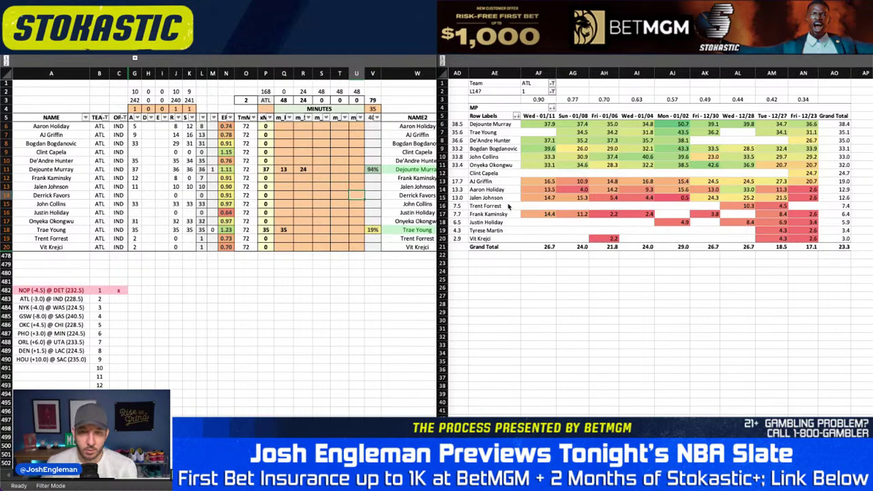
type("33")
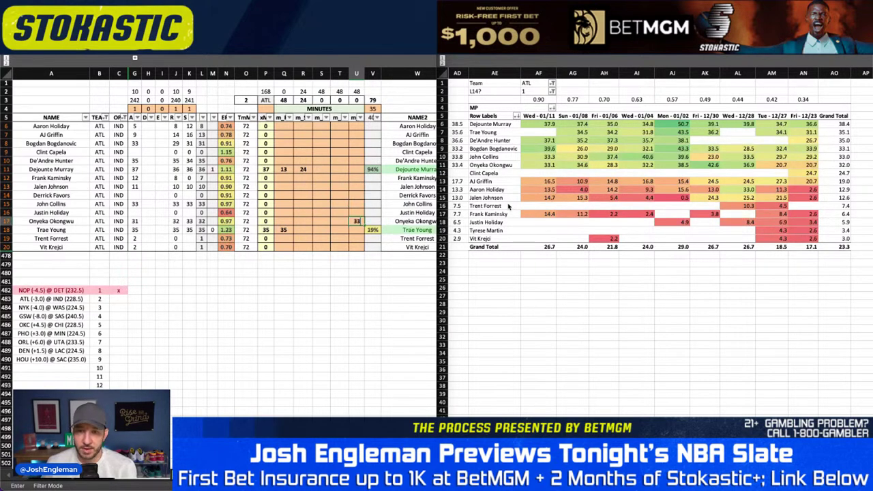
key("Return")
- Enter 15 minutes for Frank Kaminsky in column U
key("Up")
key("Up")
key("Up")
key("Up")
key("Up")
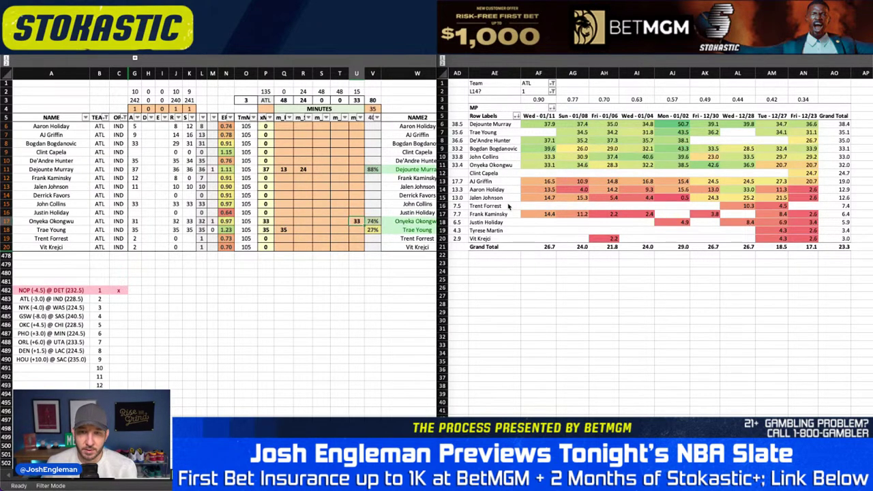
type("15")
key("Return")
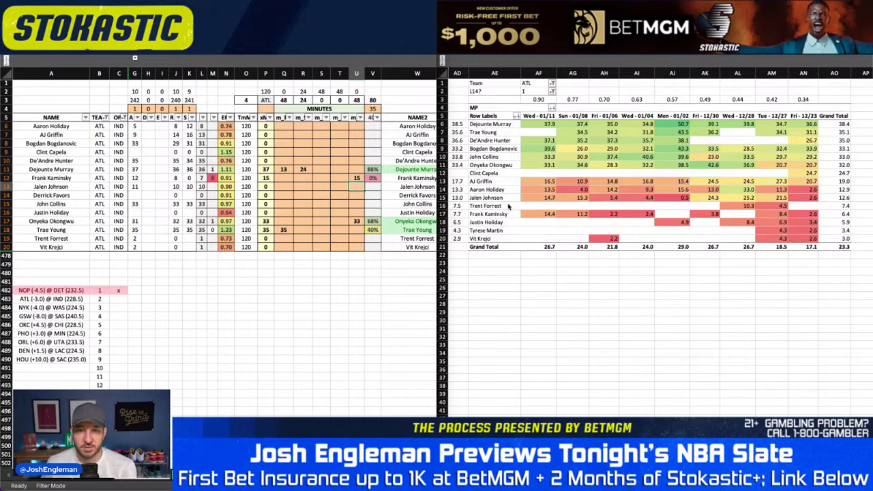
- Enter 32 minutes for John Collins in column T
key("Left")
key("Down")
key("Down")
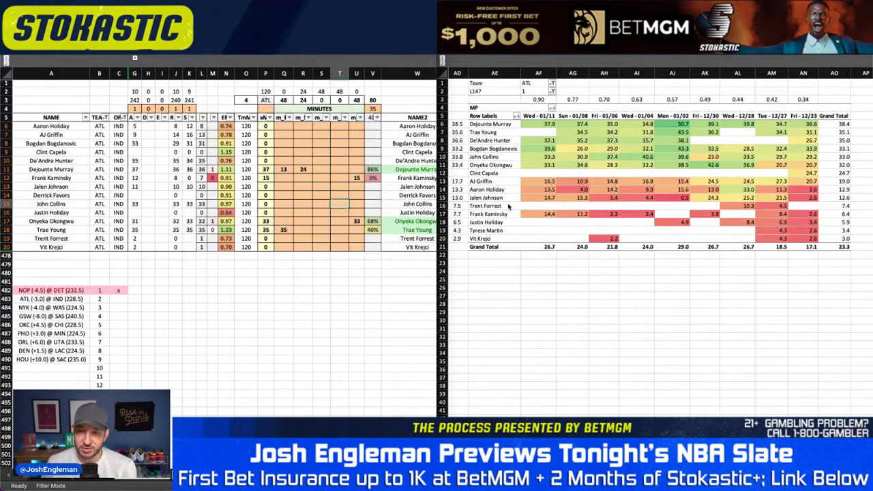
type("32")
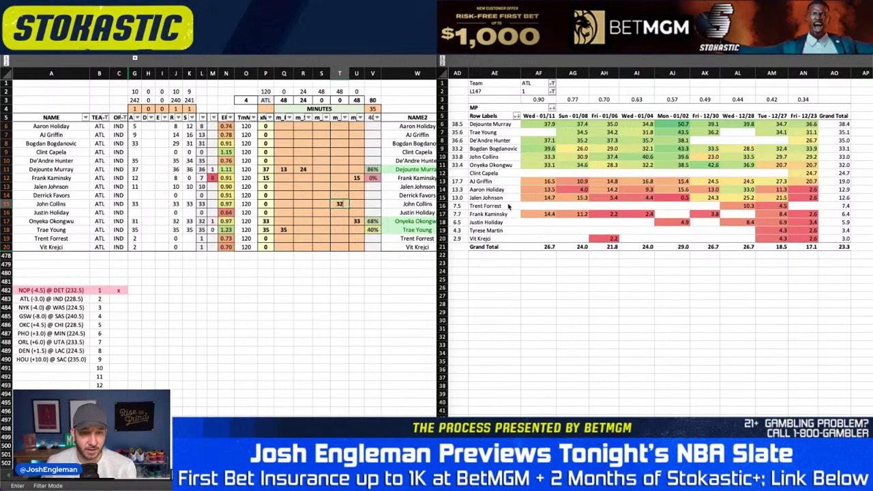
key("Return")
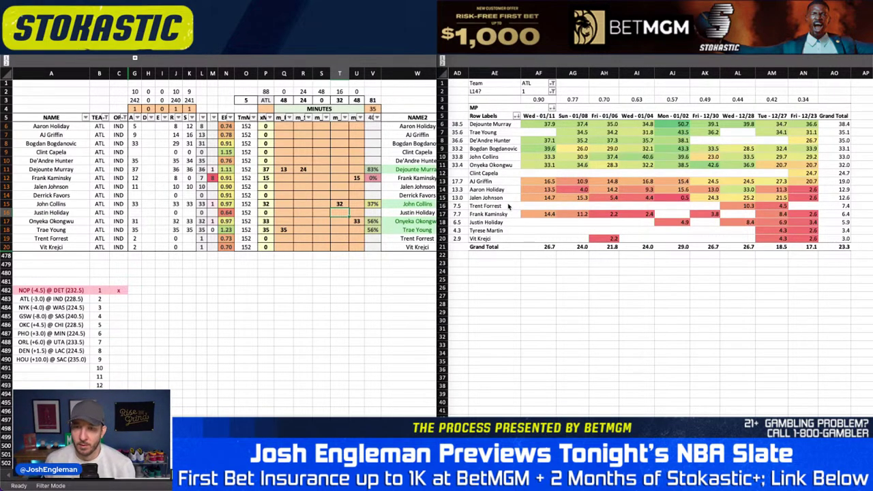
- Enter 16 minutes for Jalen Johnson in column T
key("Up")
key("Up")
key("Up")
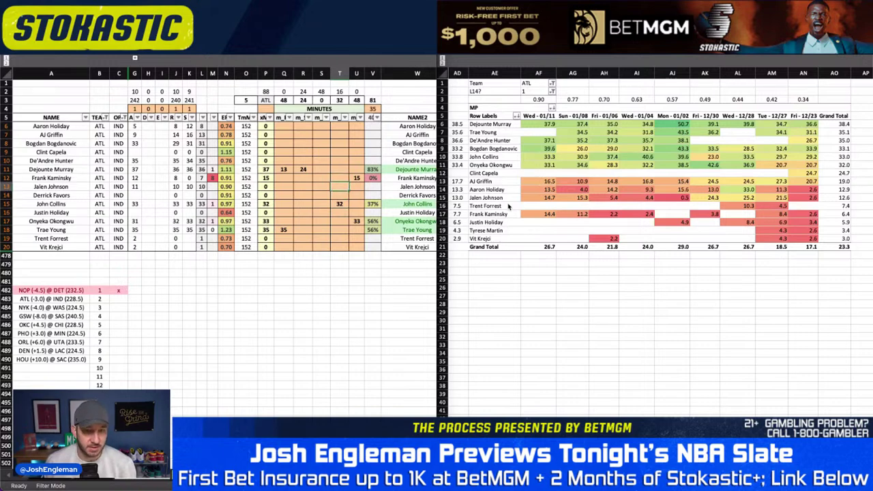
type("16")
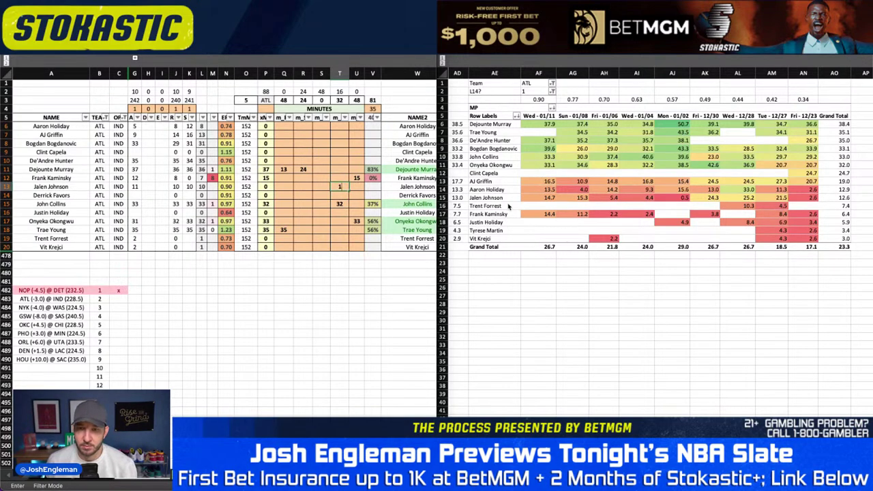
key("Return")
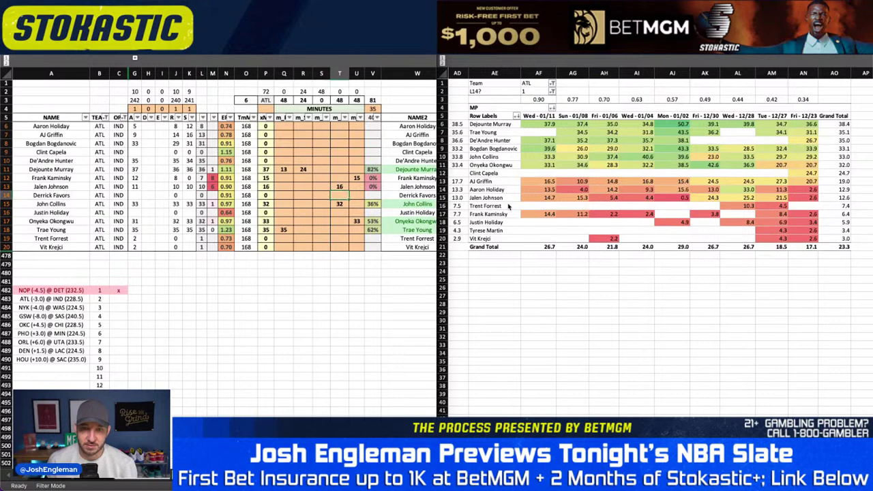
- Enter 35 minutes for De'Andre Hunter in column S
key("Left")
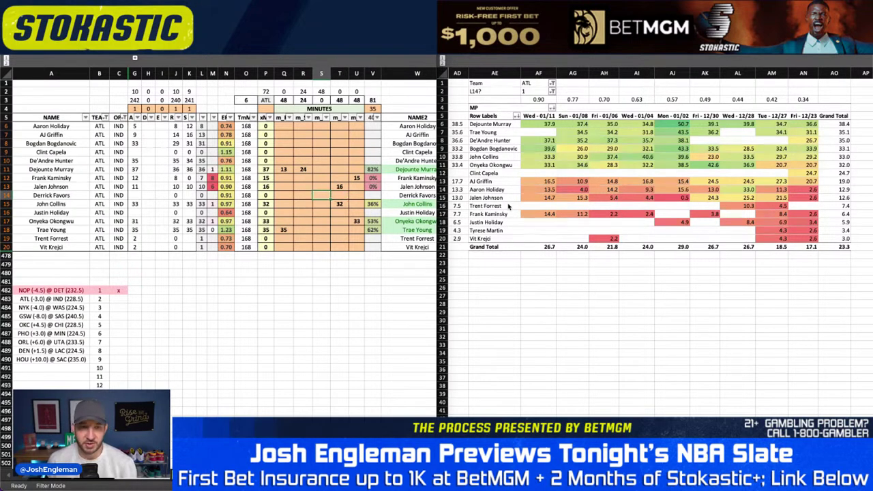
key("Up")
key("Up")
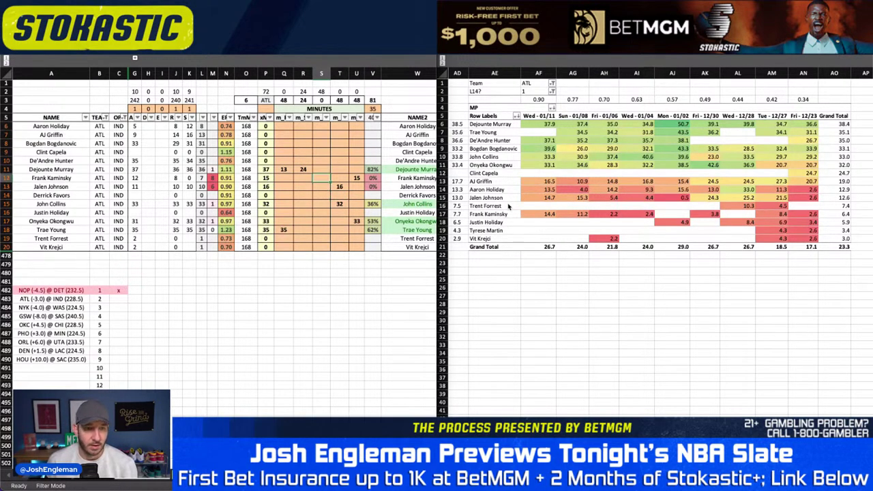
key("Up")
key("Up")
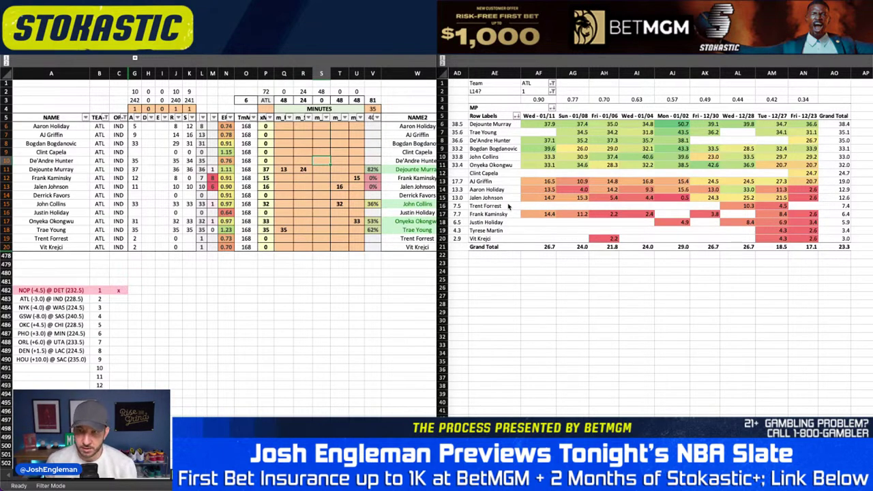
type("35")
key("Return")
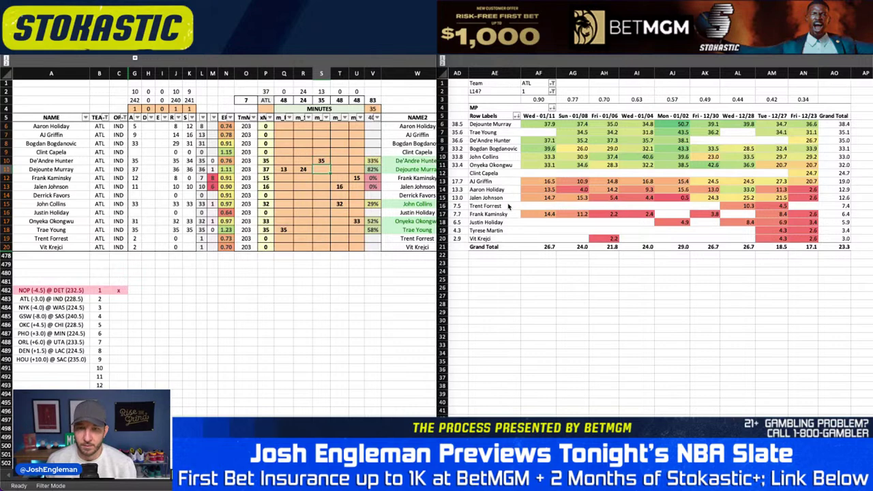
- Enter Bogdan Bogdanovic's minutes as 13 in column S and 18 in column R
key("Up")
key("Up")
key("Up")
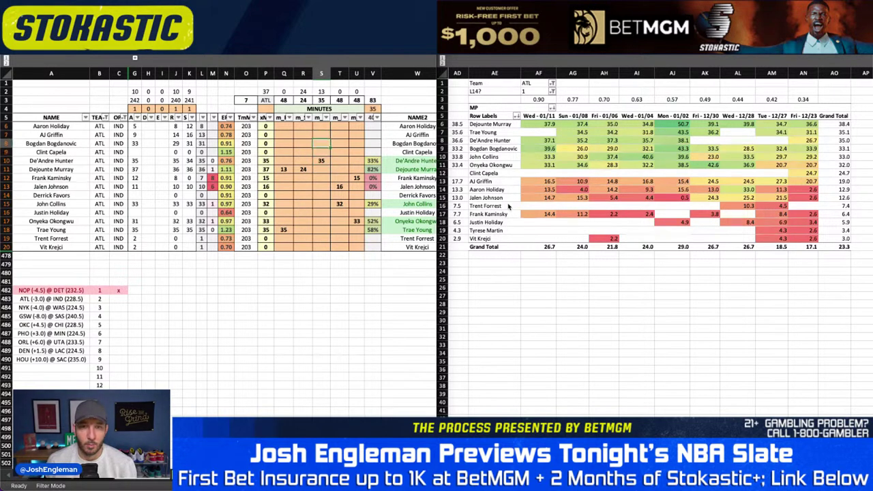
type("13")
key("Left")
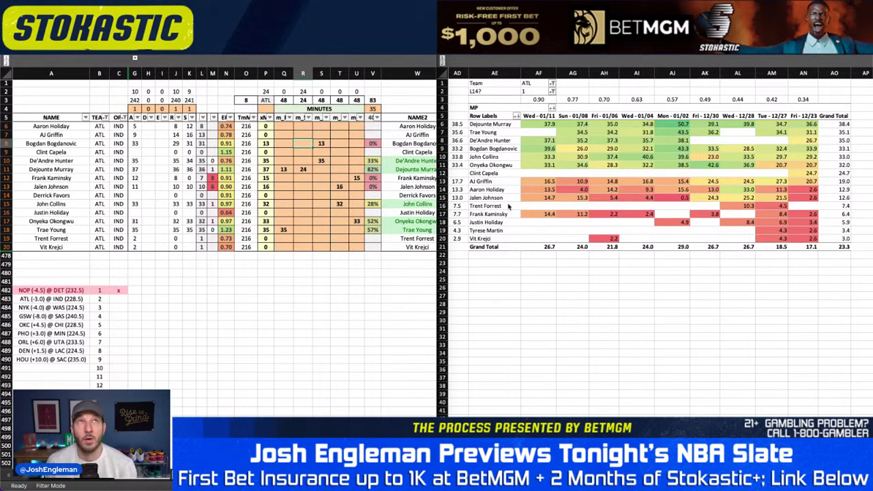
type("19")
key("Return")
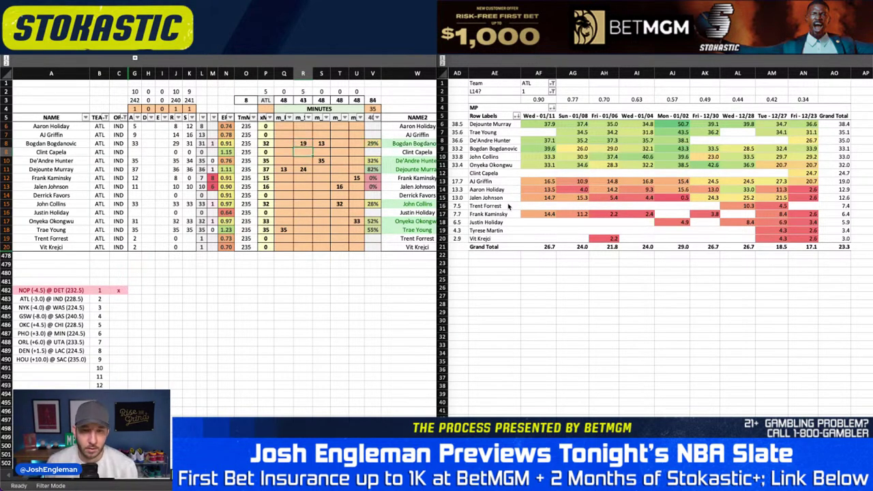
key("Up")
type("18")
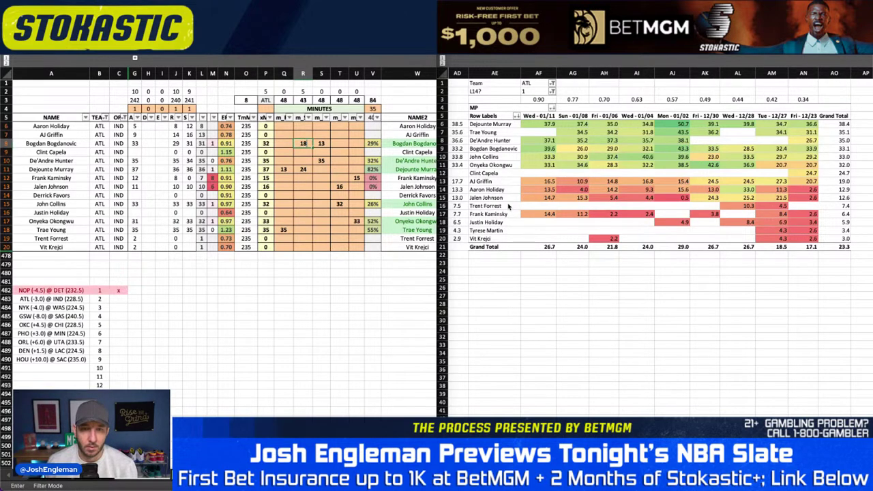
key("Return")
- Enter 6 minutes for Aaron Holiday in column R
key("Up")
key("Up")
key("Up")
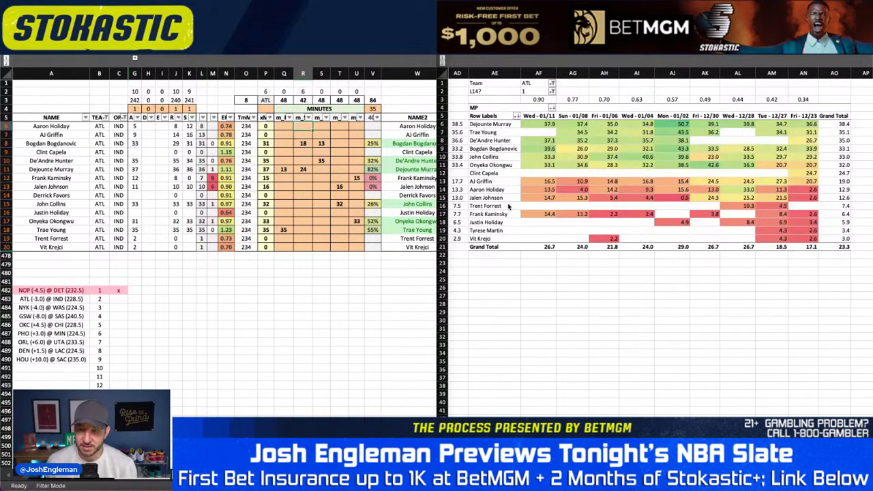
type("6")
key("Return")
- Set Jalen Johnson's minutes in column T to 14
key("Down")
key("Down")
key("Down")
key("Down")
key("Down")
key("Down")
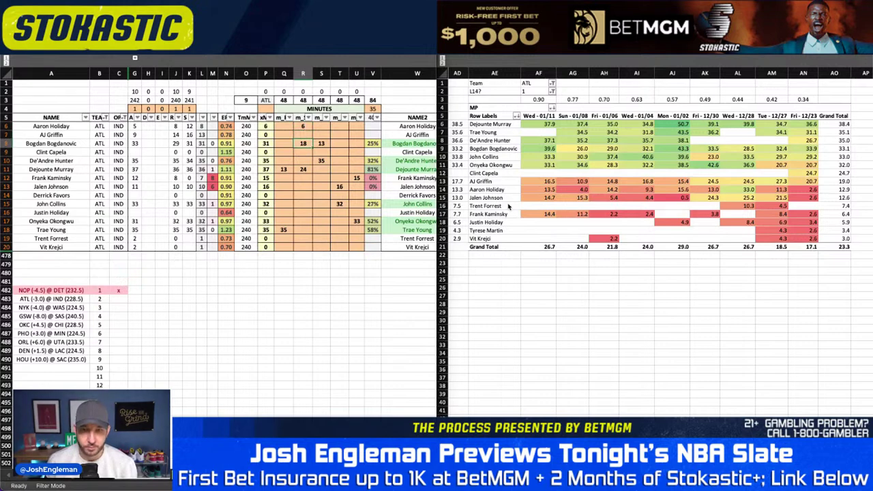
key("Right")
key("Right")
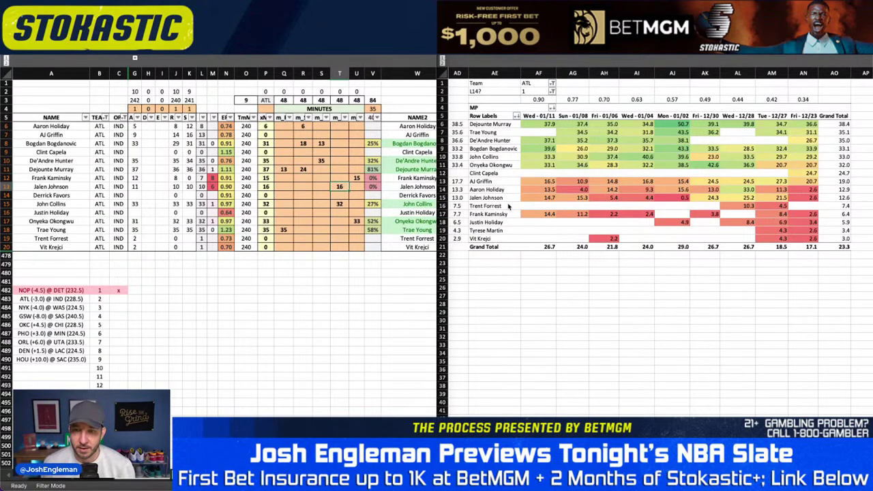
type("14")
key("Return")
- Set Aaron Holiday's minutes in column R to 8
key("Up")
key("Up")
key("Left")
key("Up")
key("Up")
key("Up")
key("Up")
key("Up")
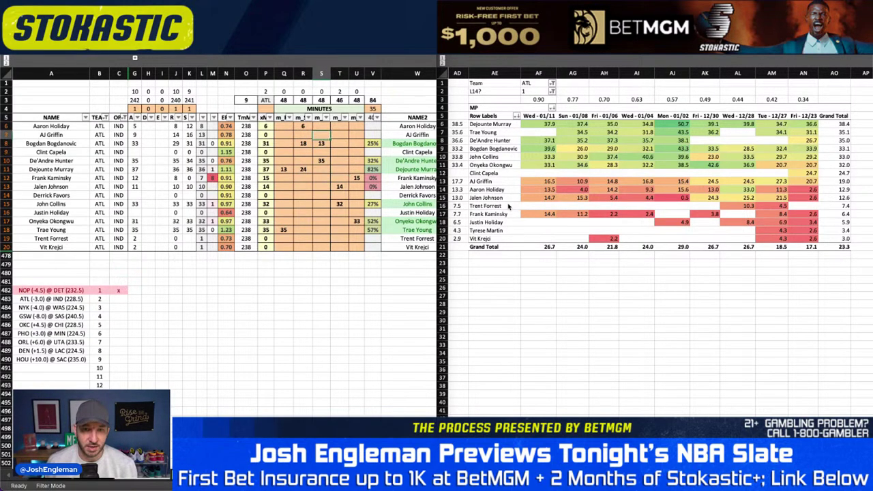
key("Left")
key("Up")
type("8")
key("Return")
- Clear all of Atlanta's override values in columns X through AC, from Aaron Holiday down to Vit Krejci
scroll(346, 217, "right", 1)
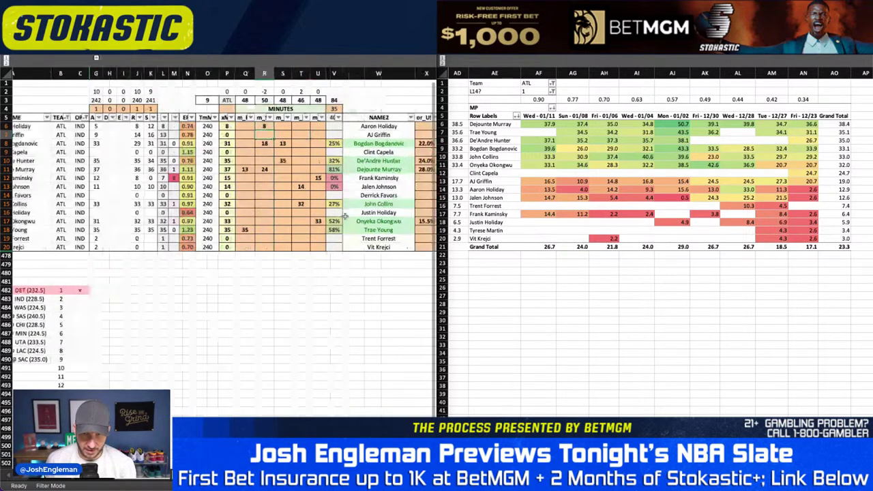
scroll(346, 217, "right", 10)
scroll(346, 217, "left", 8)
scroll(261, 200, "right", 5)
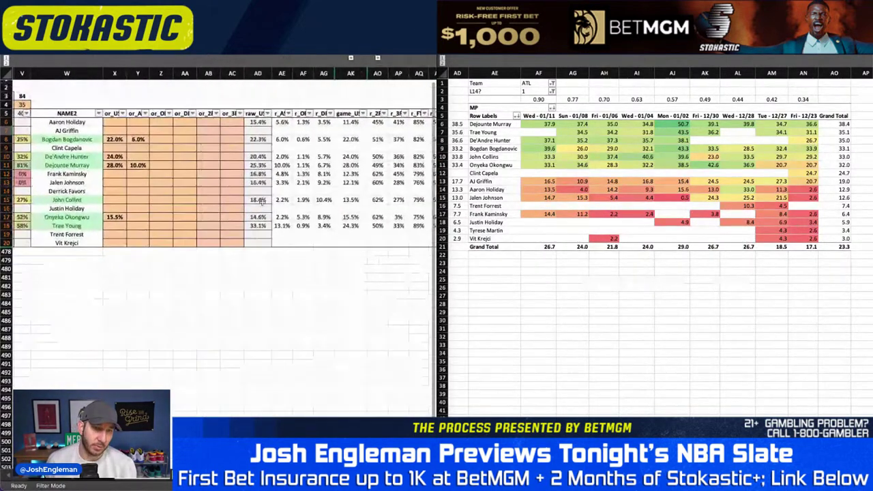
left_click_drag(115, 122, 237, 240)
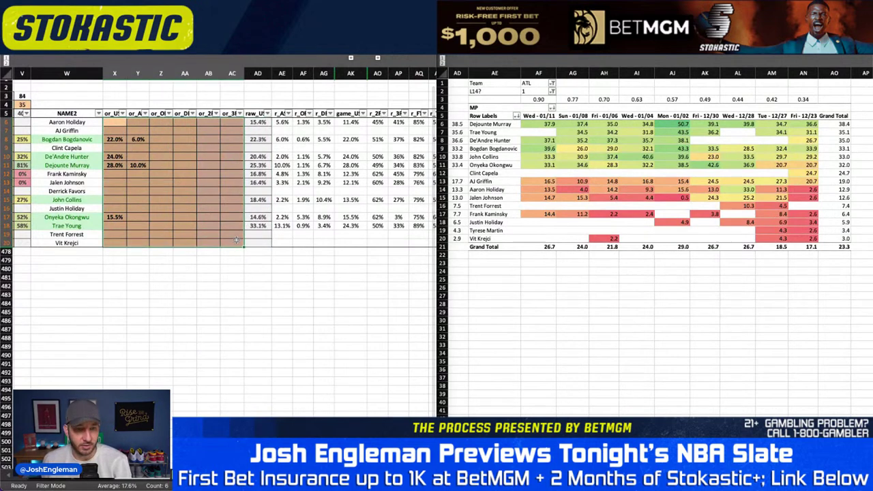
key("Delete")
left_click(162, 199)
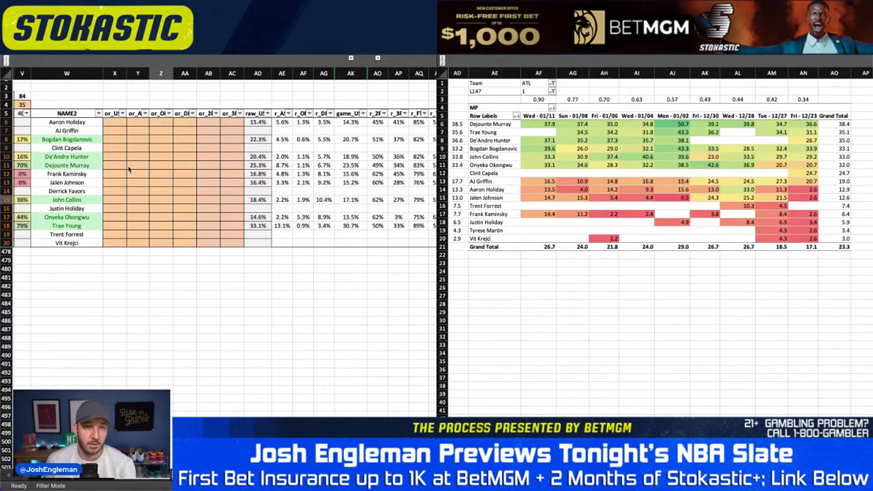
left_click(153, 165)
left_click(161, 158)
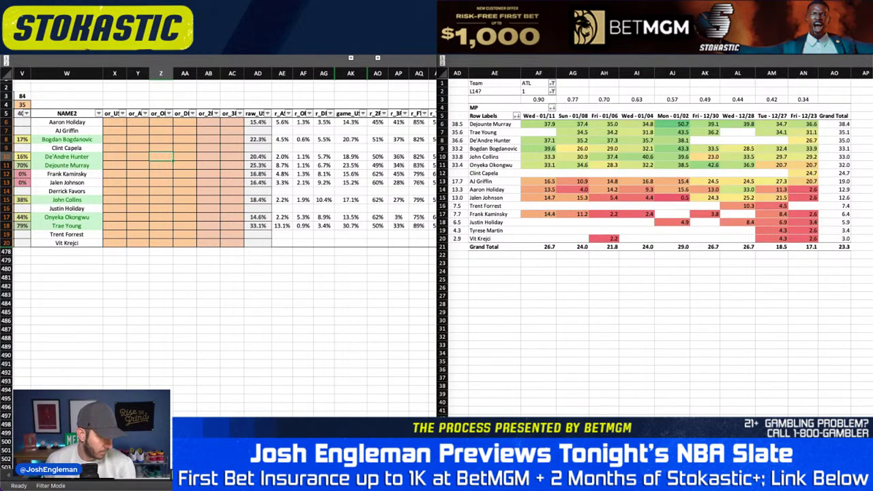
key("alt+Tab")
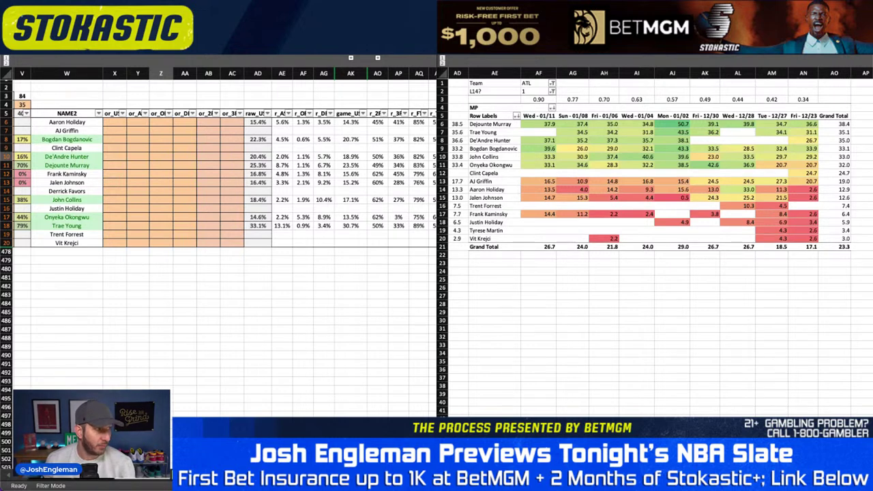
- Set Trae Young's usage override in column X to 33%
left_click(120, 139)
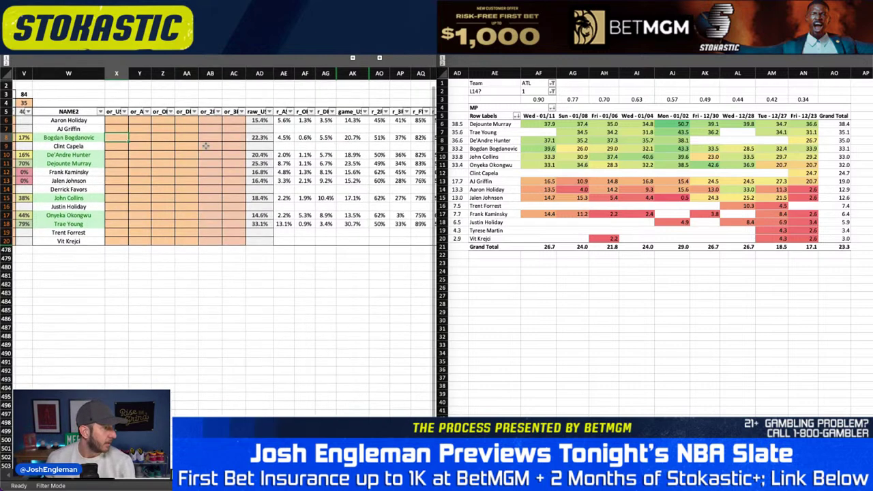
scroll(205, 145, "right", 1)
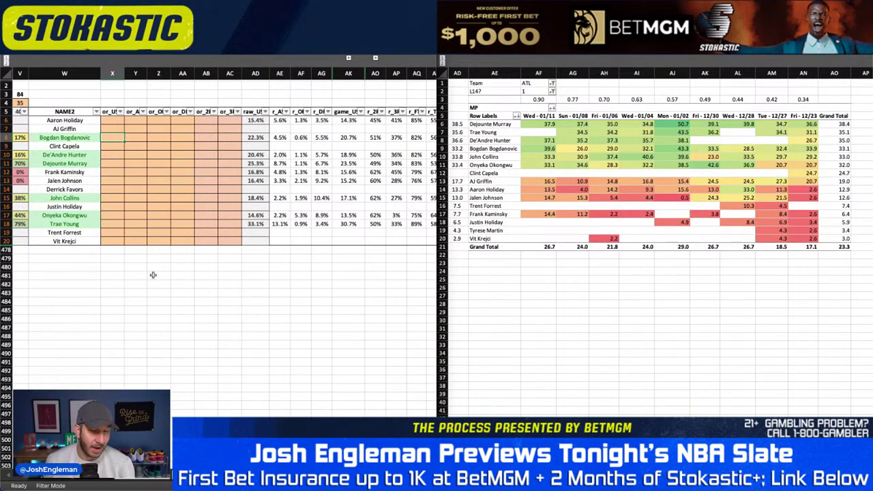
key("Down")
key("Down")
key("Down")
key("Down")
key("Down")
key("Down")
key("Down")
key("Down")
key("Down")
key("Down")
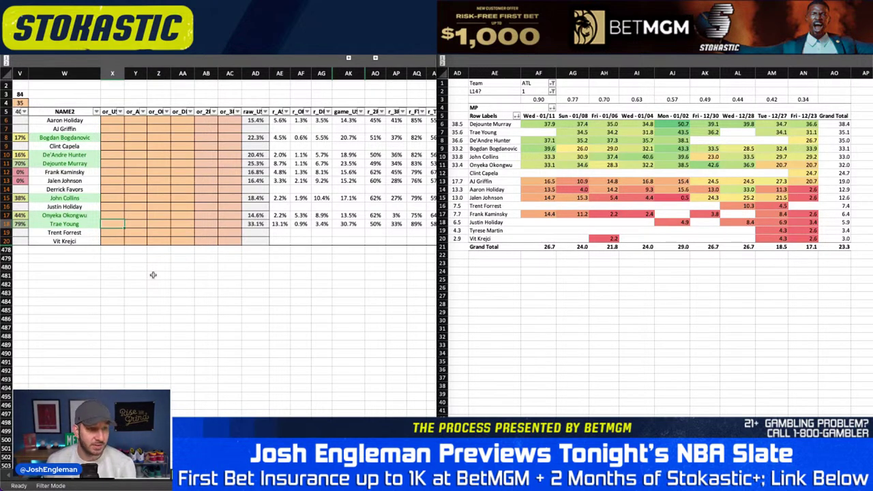
type("33")
key("Up")
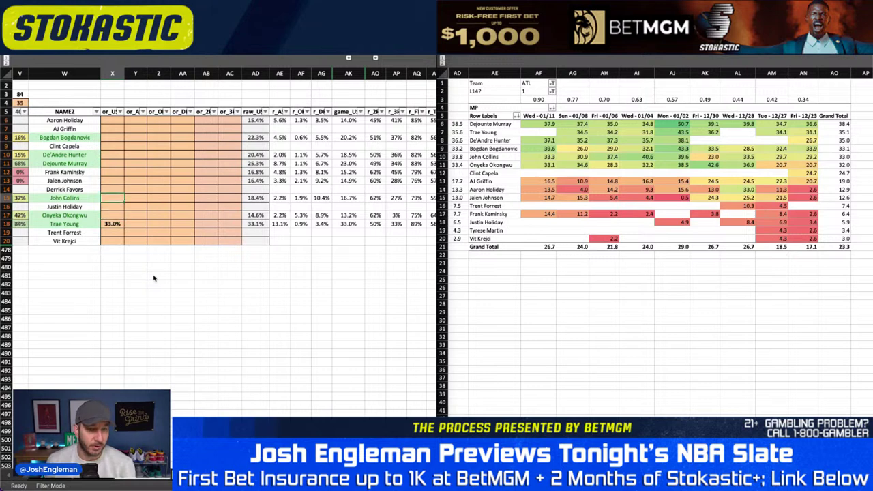
- Set Dejounte Murray's usage override in column X to 25%
key("Up")
key("Up")
key("Down")
key("Down")
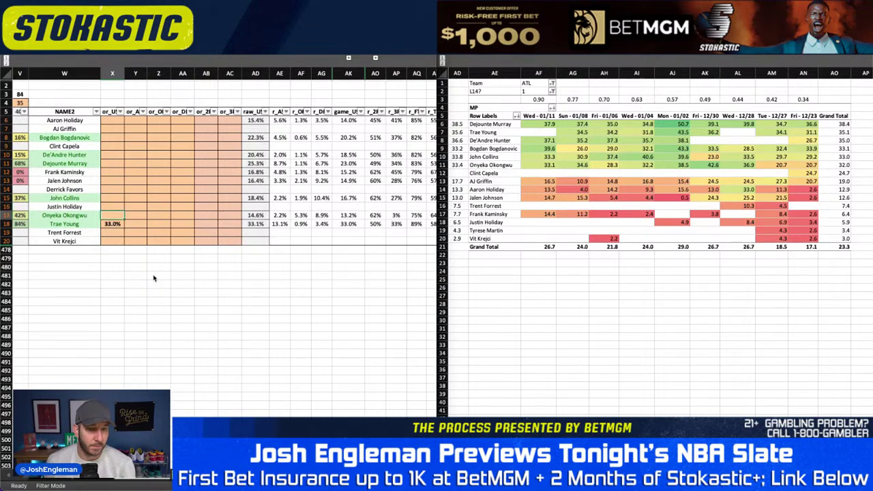
key("Up")
key("Up")
key("Up")
key("Up")
key("Up")
key("Up")
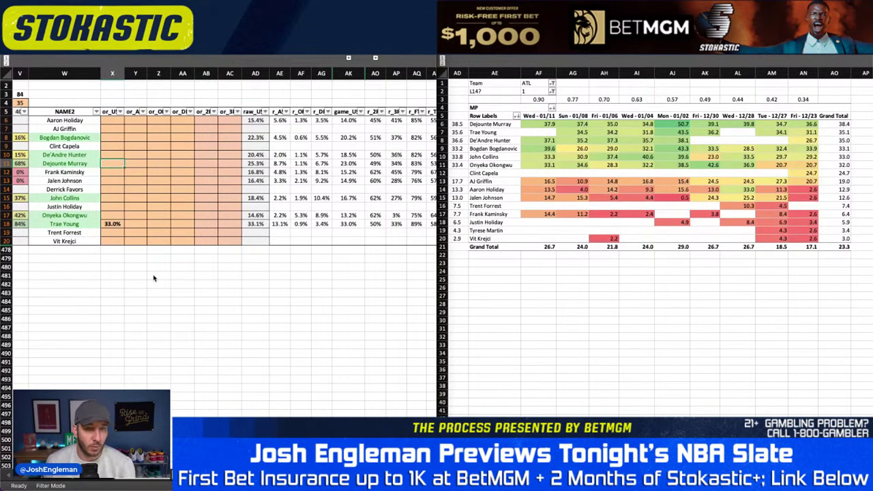
type("25")
key("Return")
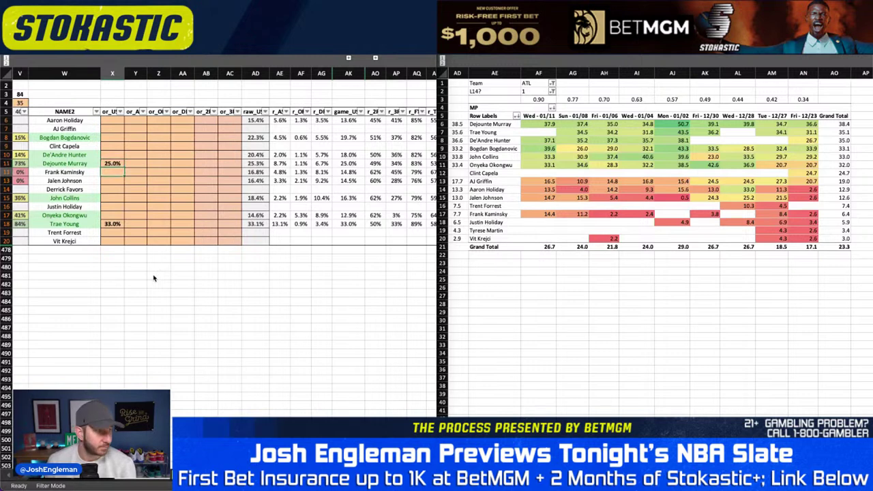
- Set De'Andre Hunter's usage override in column X to 19.5%
key("Up")
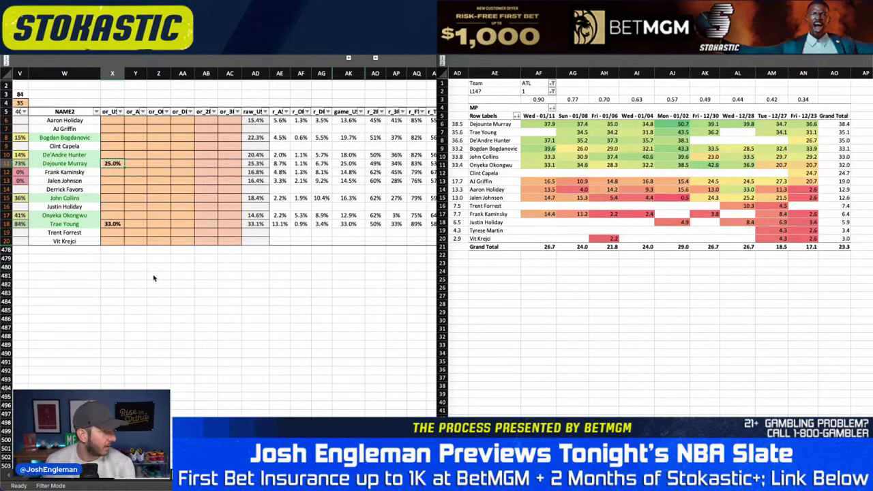
key("Up")
key("Up")
key("Down")
key("Down")
key("Down")
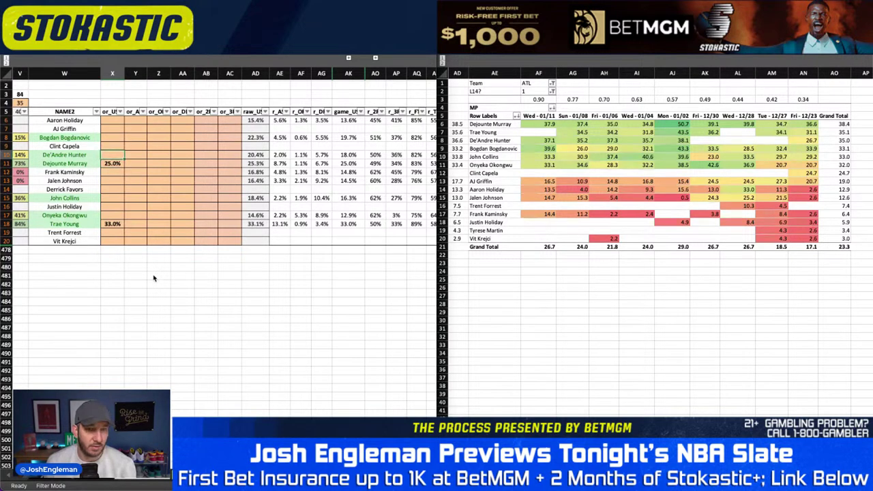
key("Up")
key("Up")
type("19.5")
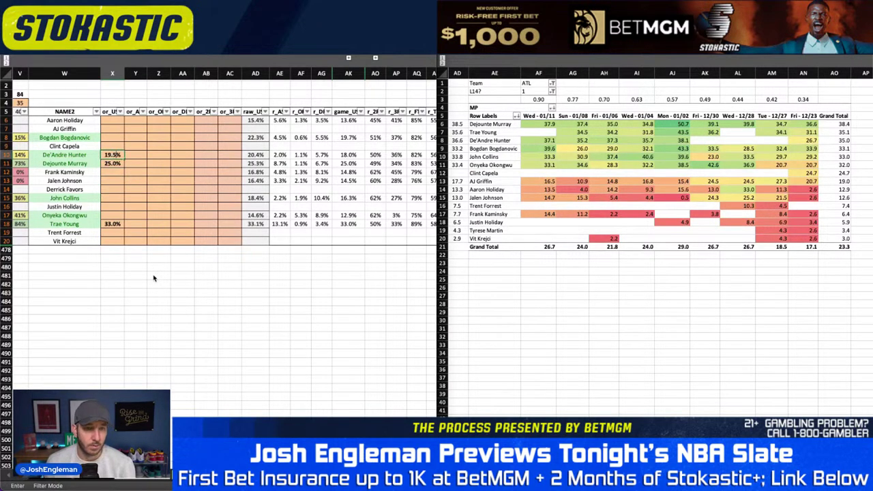
key("Return")
- Set John Collins's usage override in column X to 17%
key("Down")
key("Down")
key("Down")
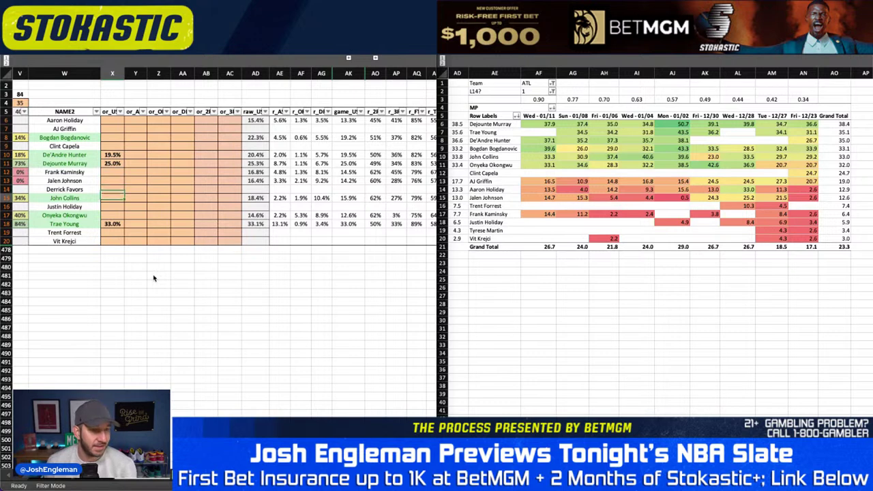
type("17")
key("Return")
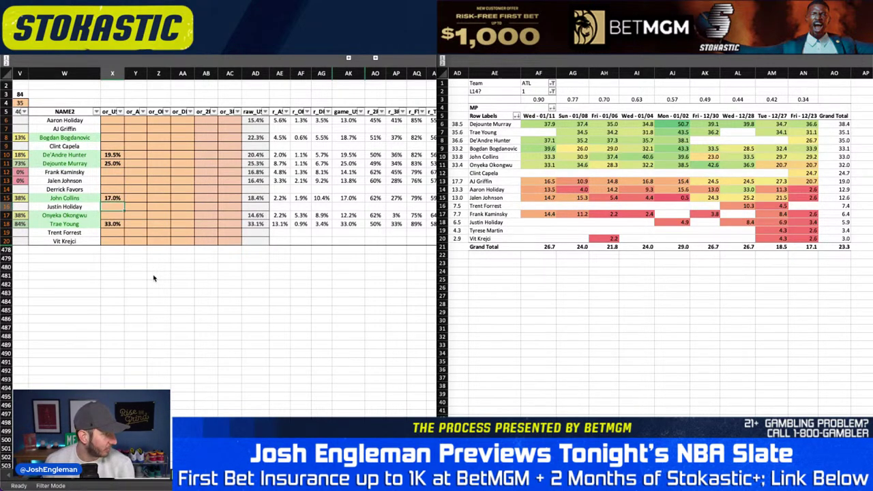
- Set Dejounte Murray's assist override in column Y to 8%
key("Down")
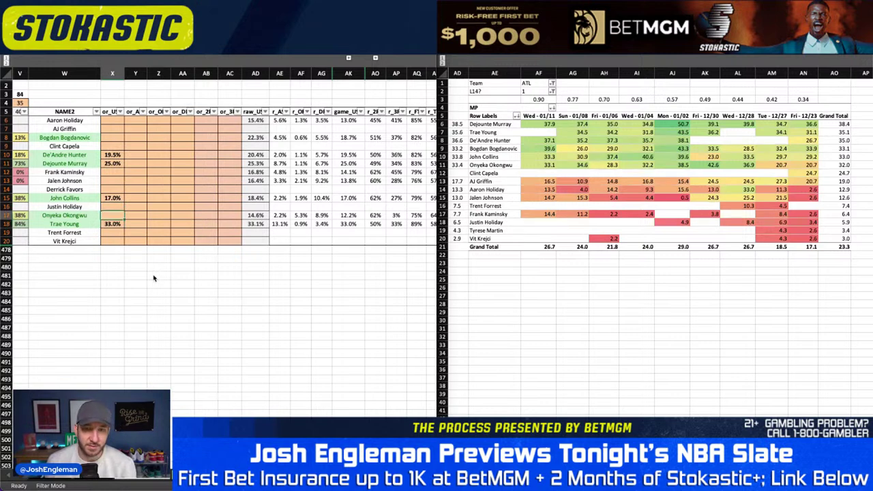
key("Up")
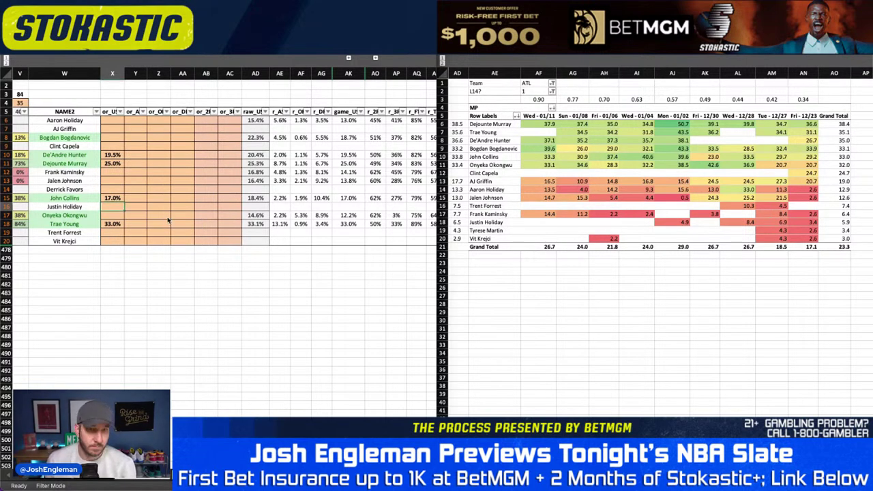
left_click(131, 138)
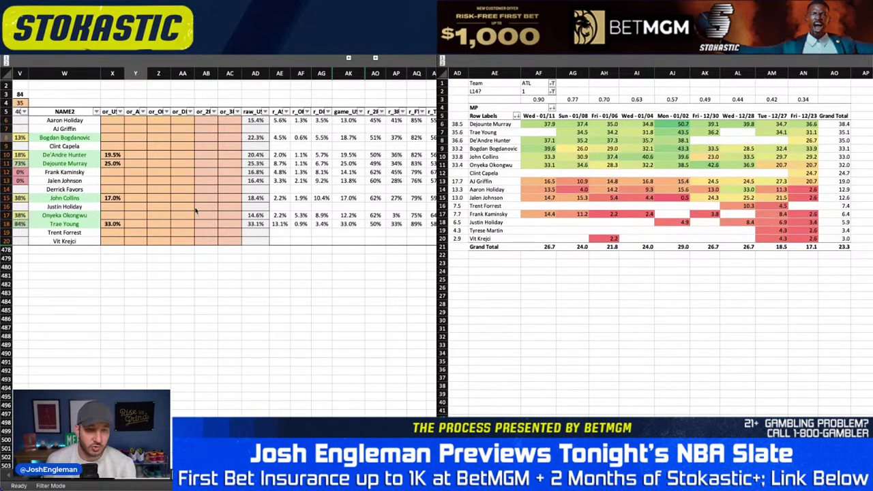
left_click(135, 224)
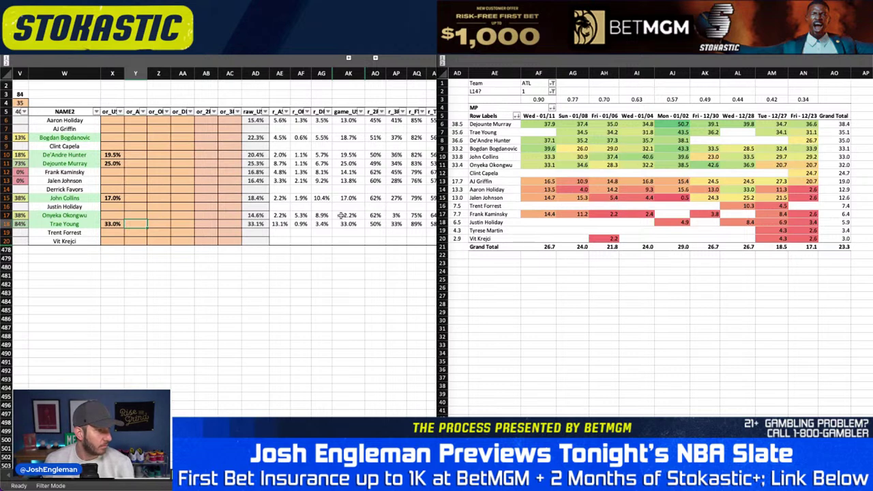
key("Up")
key("Up")
key("Up")
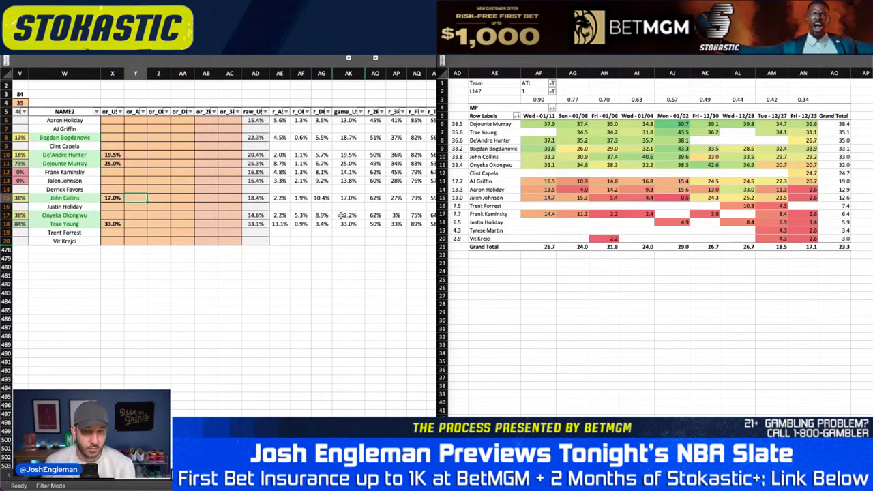
key("Up")
key("Up")
key("Up")
key("Up")
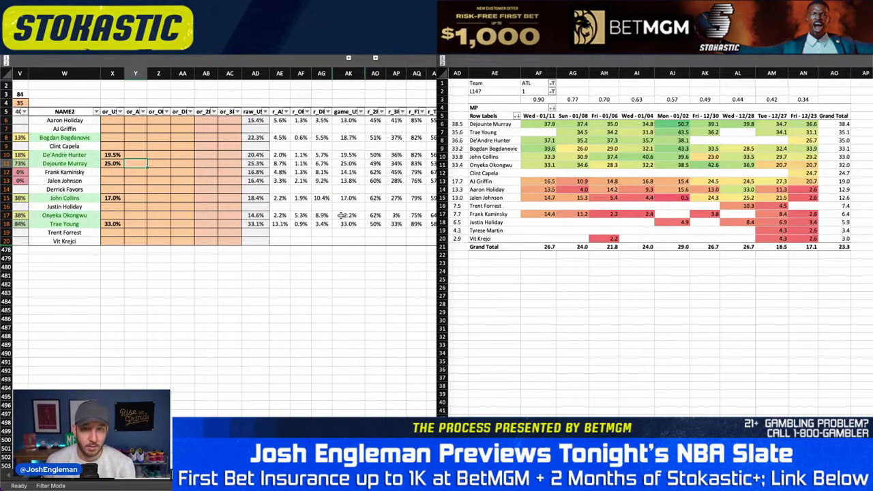
type("8")
key("Up")
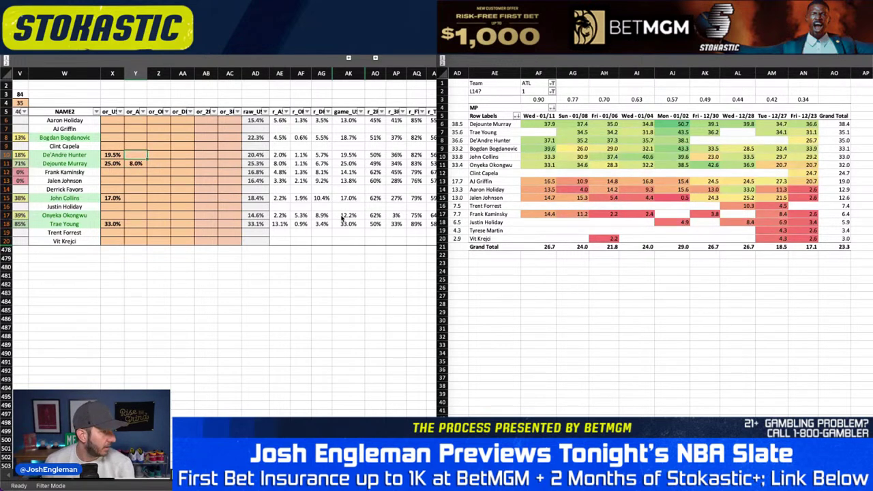
key("Up")
key("Up")
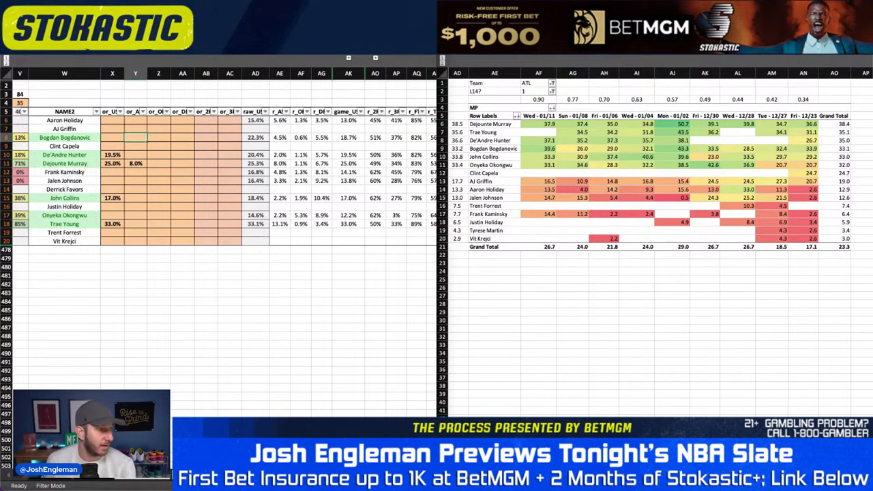
left_click(442, 61)
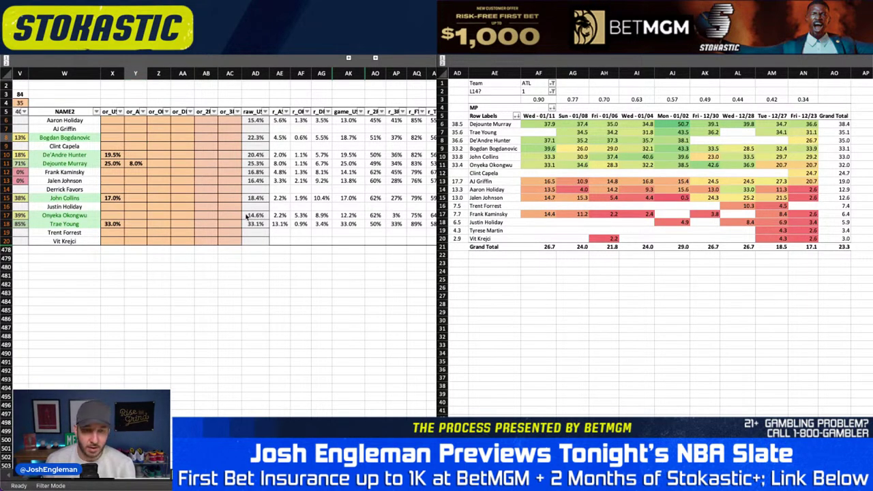
- Filter the TEAM column of the projection sheet to show only IND players
scroll(198, 348, "left", 10)
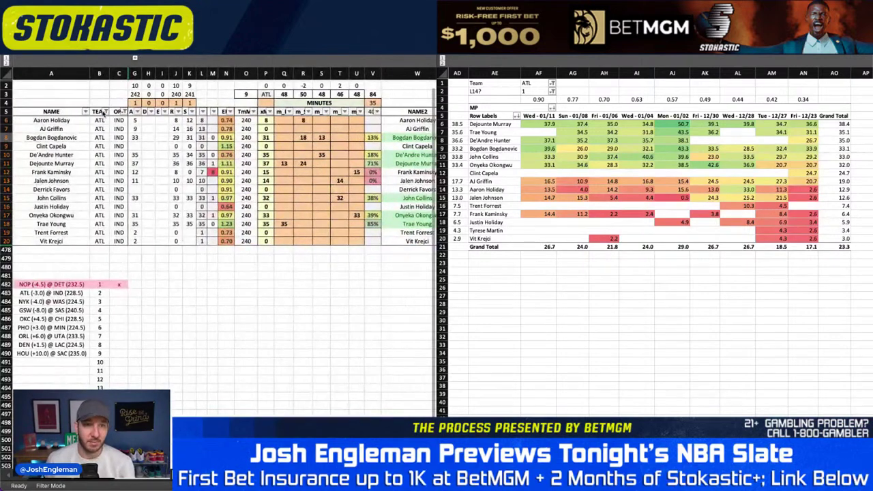
left_click(104, 111)
type("IND")
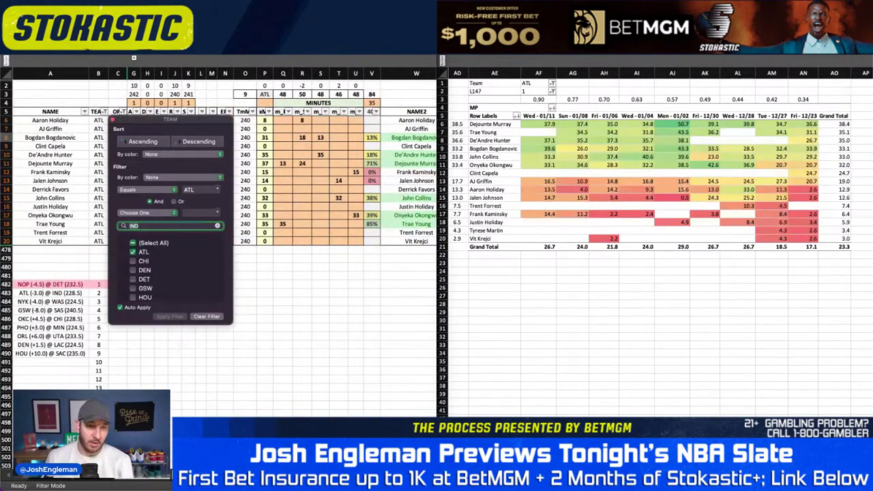
key("Return")
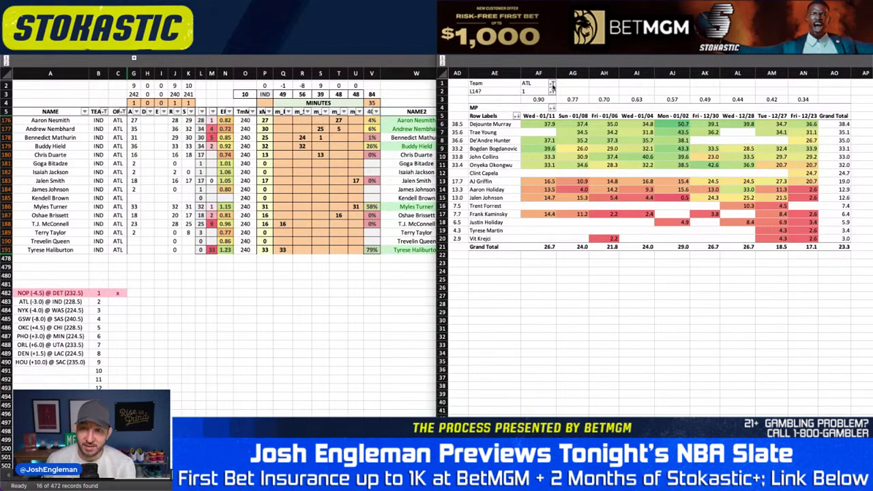
- Set the Team filter of the recent-minutes pivot table to IND
left_click(533, 83)
type("IND")
key("Return")
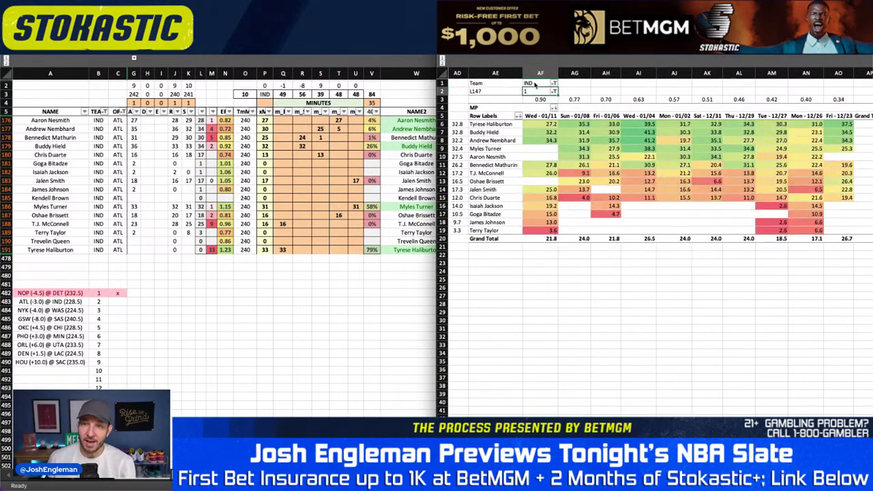
- Clear all of Indiana's existing minutes entries in columns Q through U of the projection sheet
key("alt+Tab")
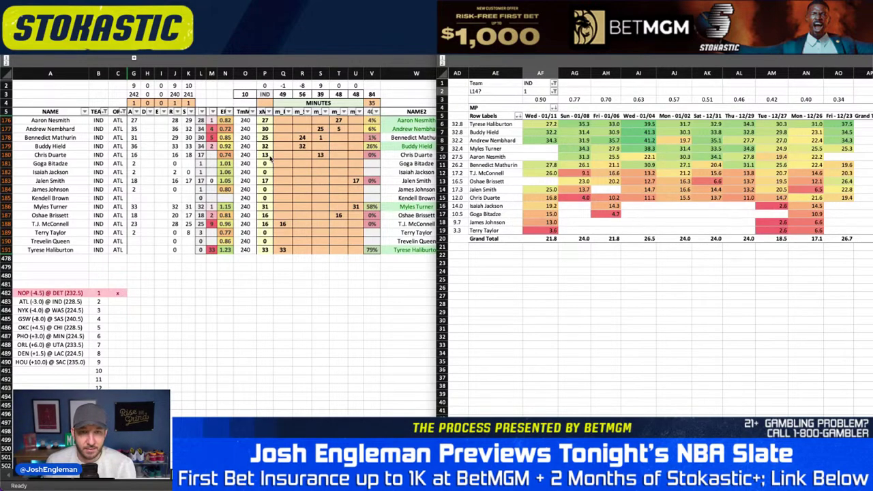
left_click_drag(283, 121, 353, 247)
key("Delete")
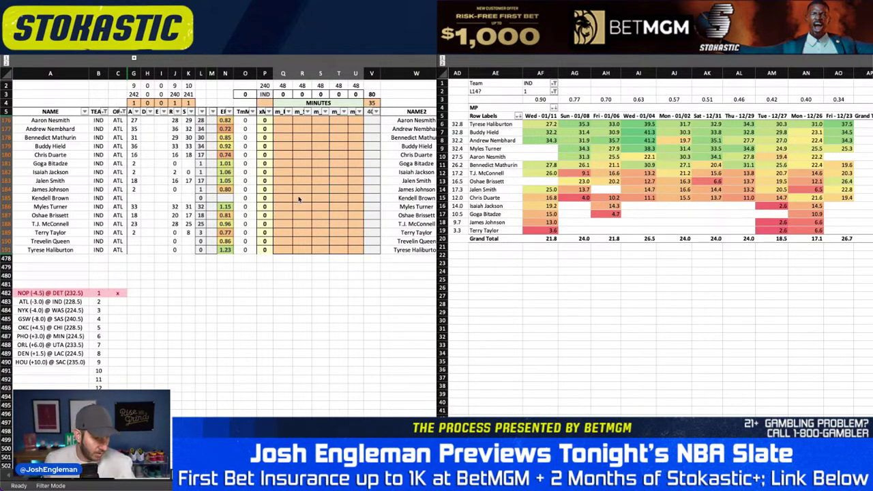
key("ctrl+a")
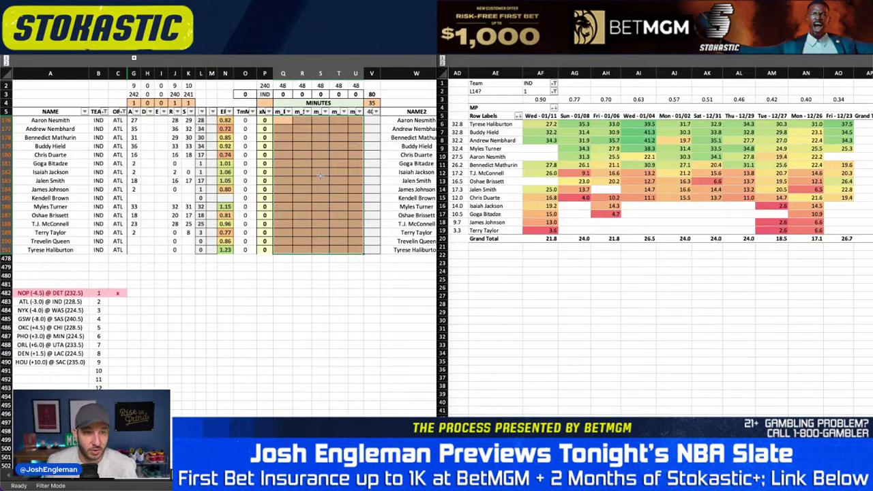
- Enter 31 minutes for Myles Turner in column U
left_click(341, 196)
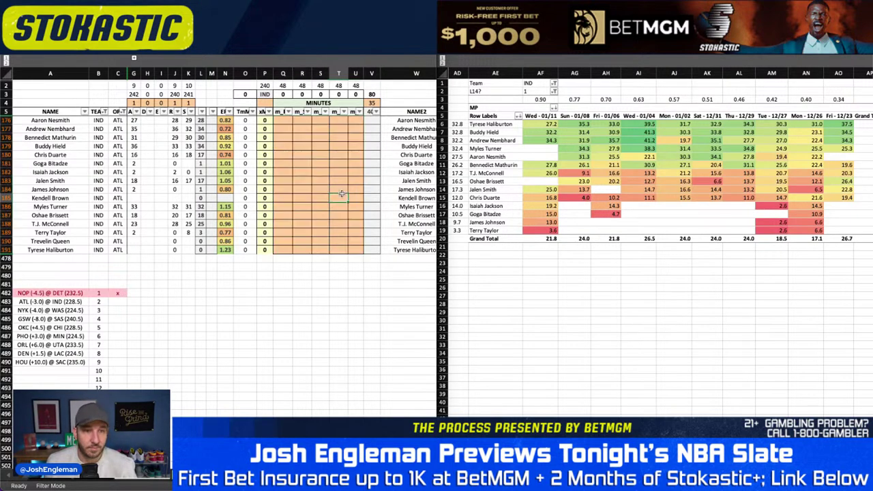
left_click(359, 209)
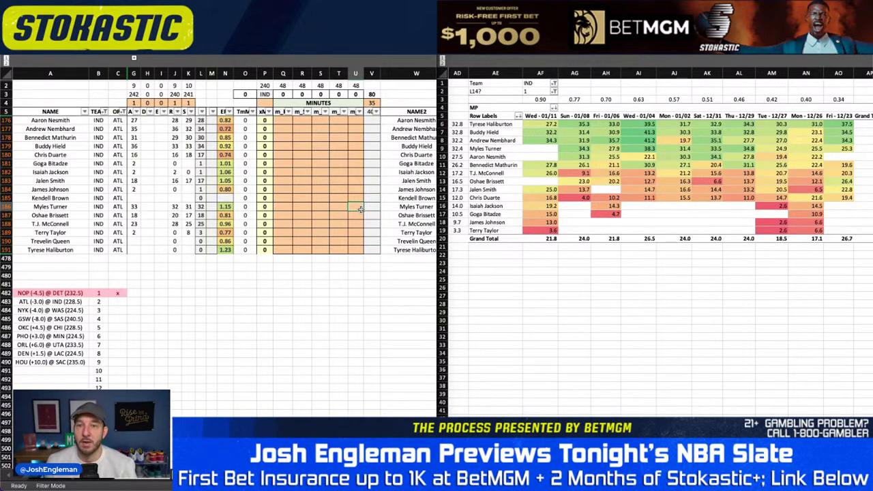
type("31")
key("Return")
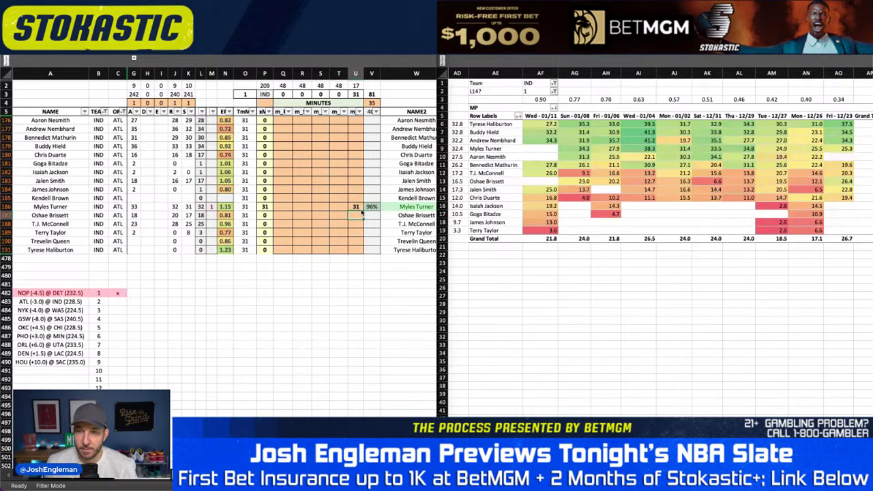
- Check Jalen Smith's and Myles Turner's recent minutes in the pivot table and enter 17 minutes for Smith in column U
left_click(546, 191)
left_click(568, 191)
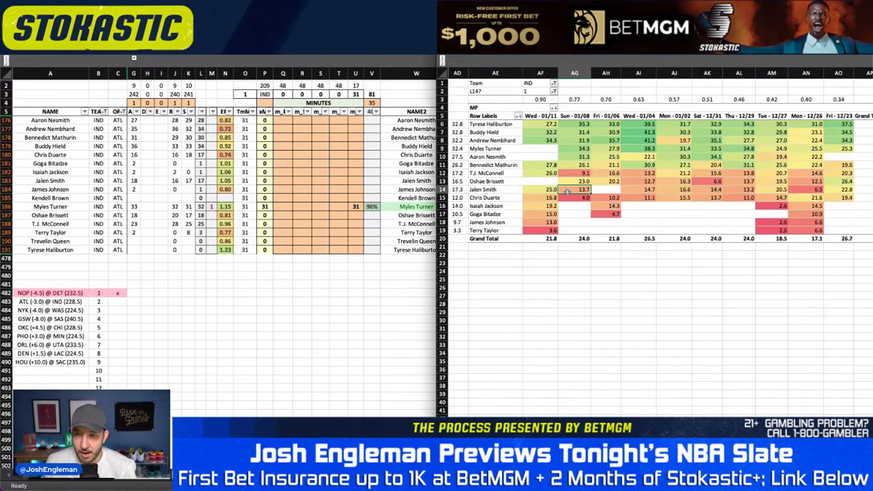
left_click(582, 149)
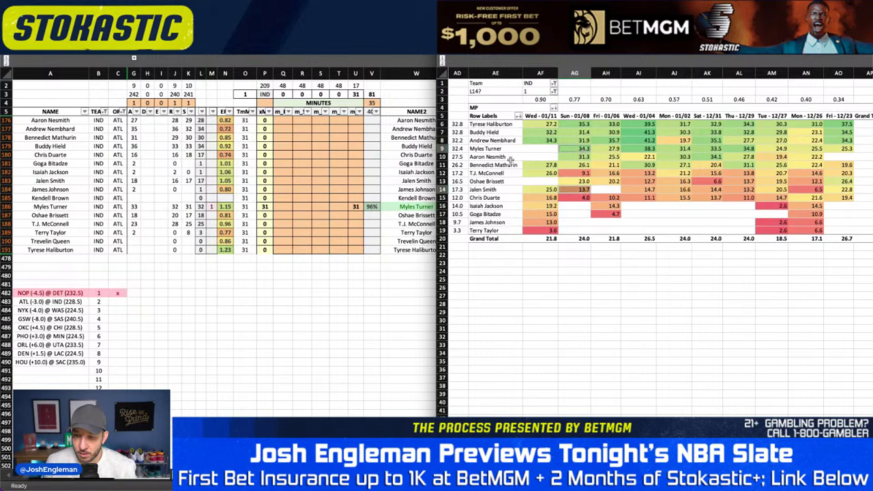
left_click(381, 176)
left_click(358, 181)
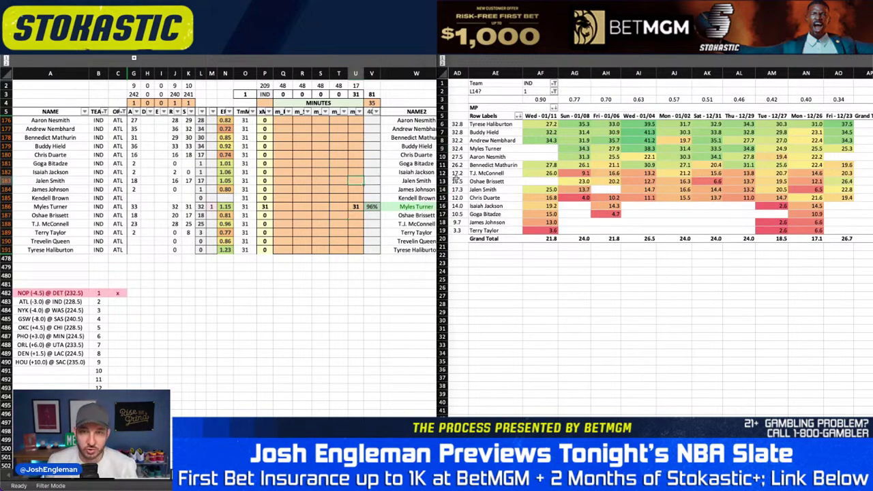
type("17")
key("Return")
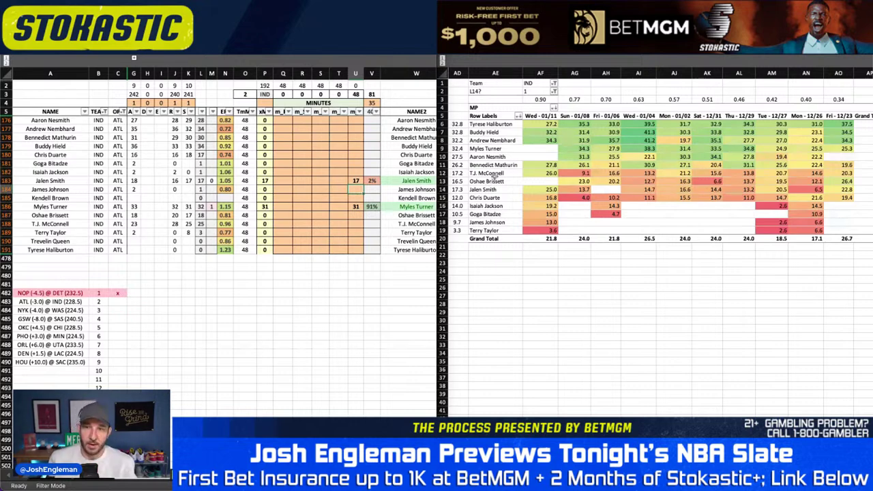
- Enter 24 minutes for T.J. McConnell in column Q
scroll(498, 177, "down", 1)
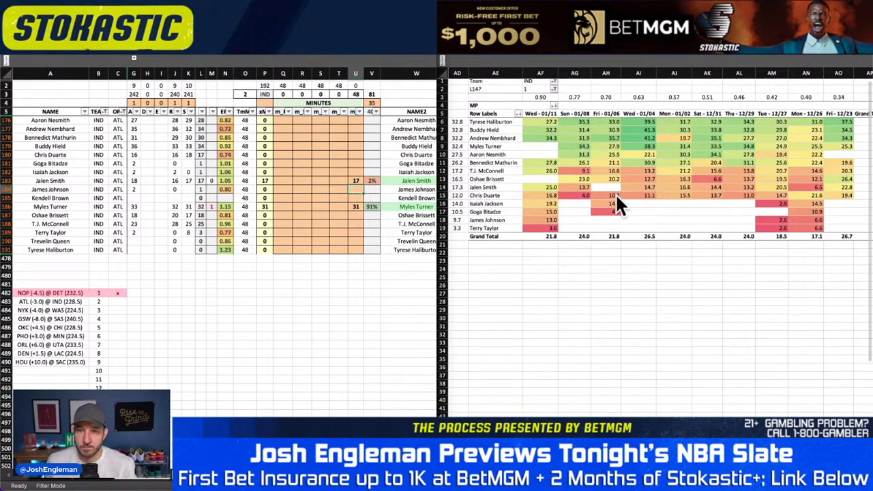
scroll(615, 196, "up", 1)
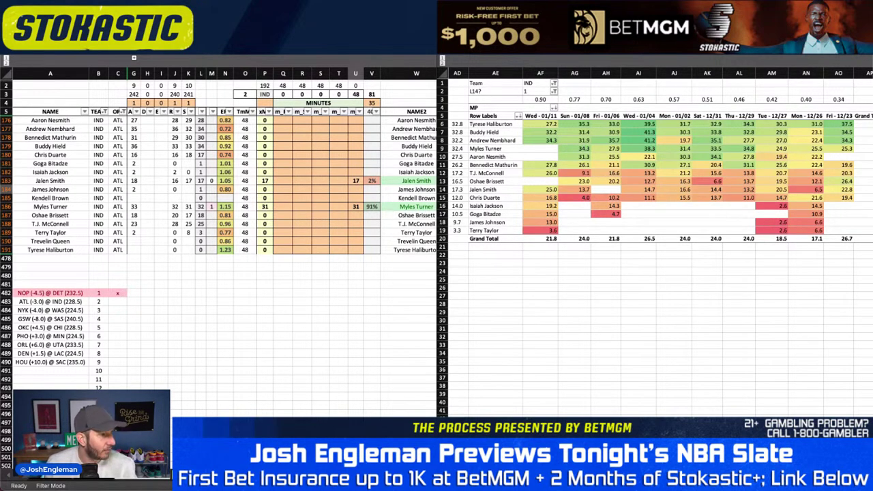
left_click(284, 224)
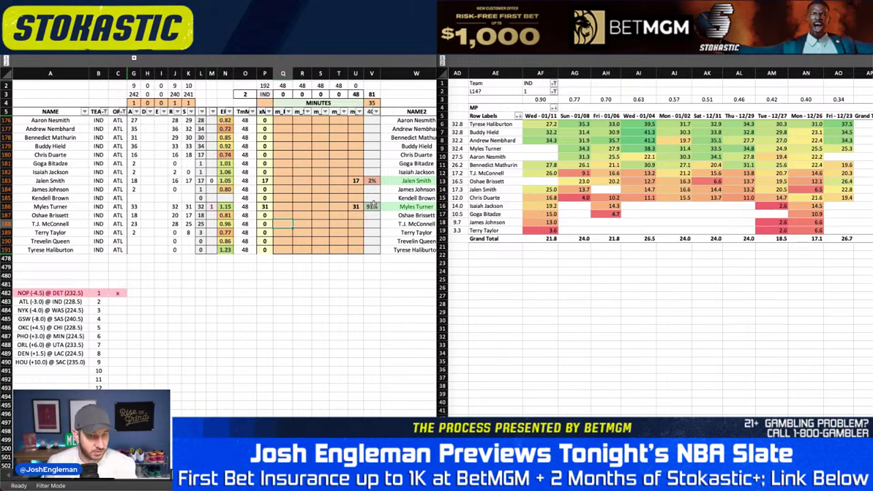
type("24")
key("Return")
key("Up")
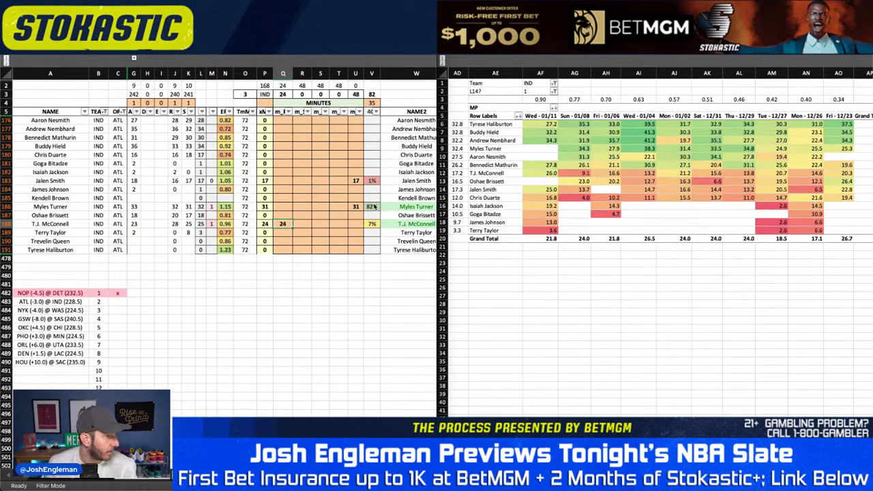
- Enter Andrew Nembhard's minutes as 24 in column Q and 10 in column R
key("Up")
key("Up")
key("Up")
key("Up")
key("Up")
key("Up")
key("Up")
key("Up")
key("Up")
key("Up")
key("Up")
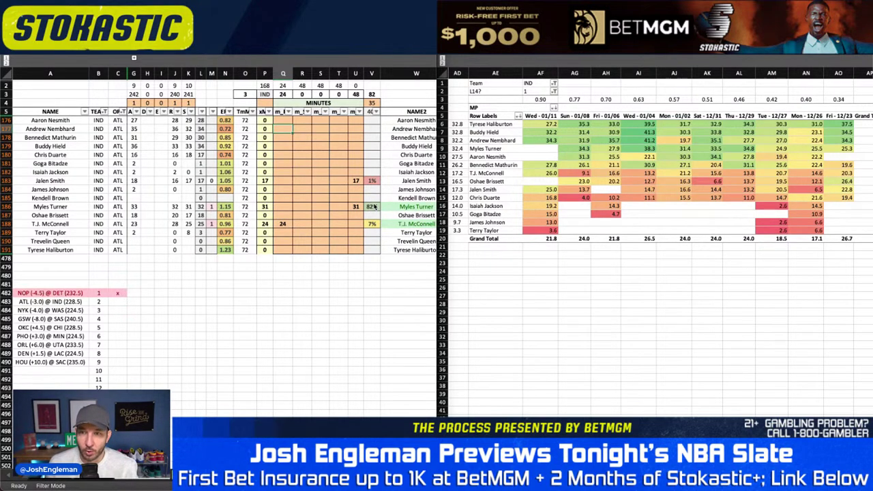
type("2")
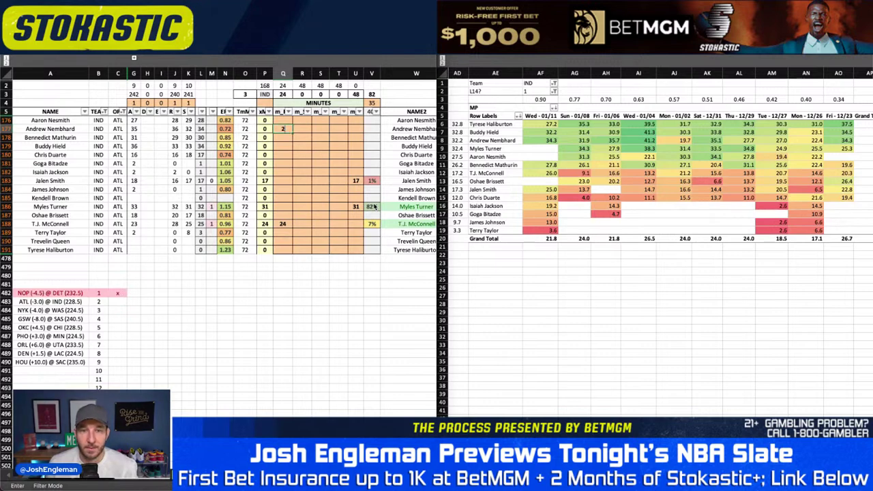
type("4")
key("Tab")
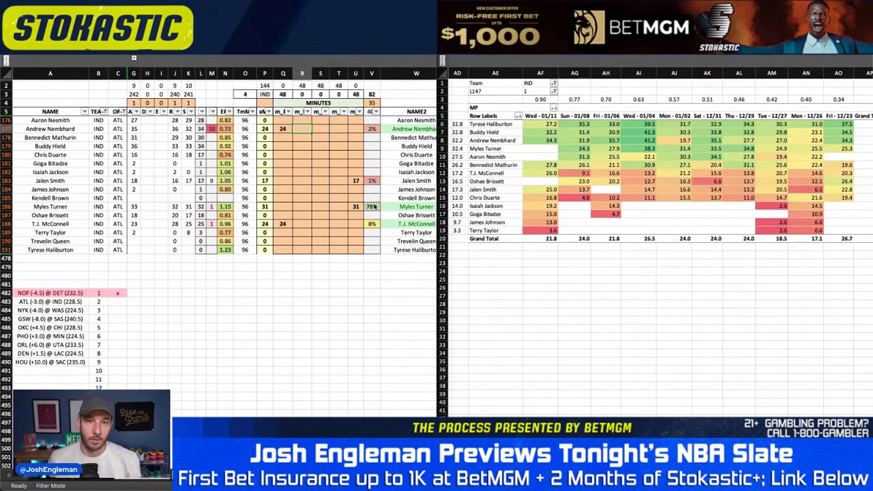
type("10")
key("Return")
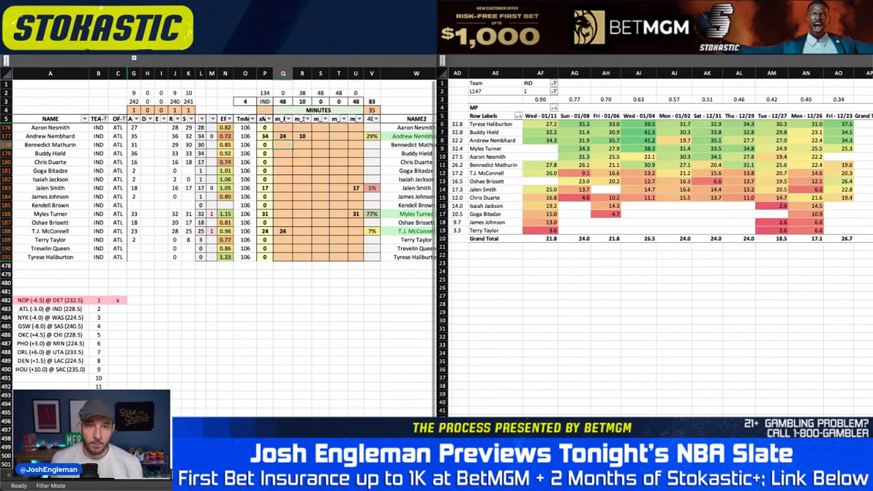
- Enter 28 minutes for Aaron Nesmith in column T
left_click(303, 151)
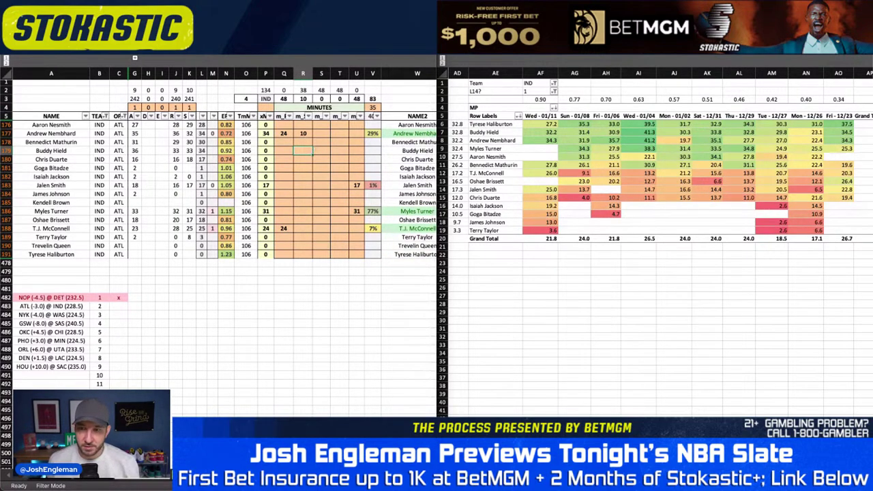
key("Right")
key("Right")
key("Right")
key("Up")
key("Up")
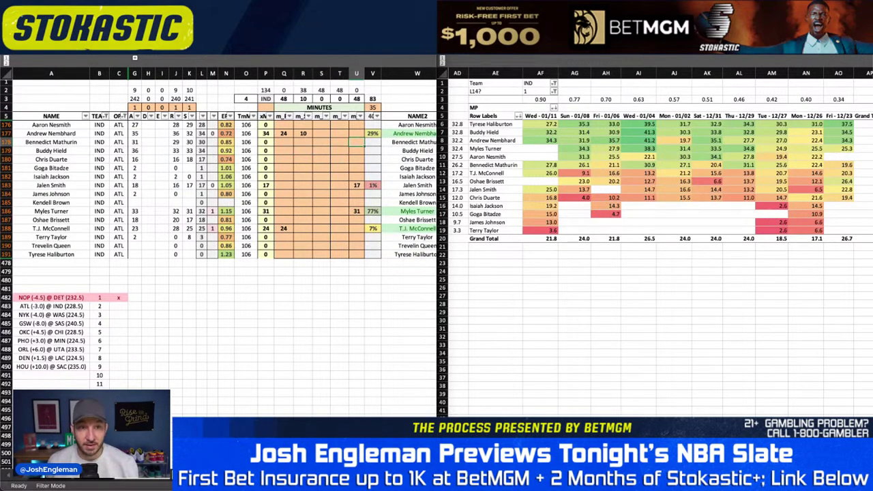
key("Left")
key("Up")
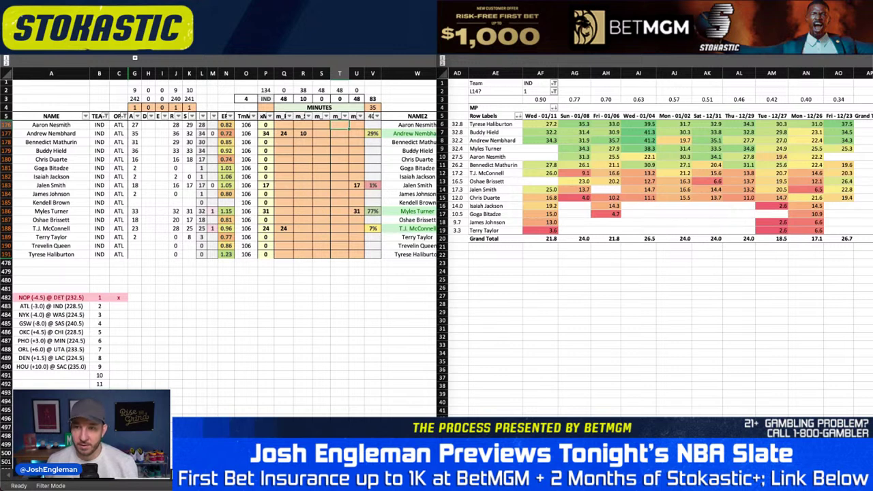
type("28")
key("Return")
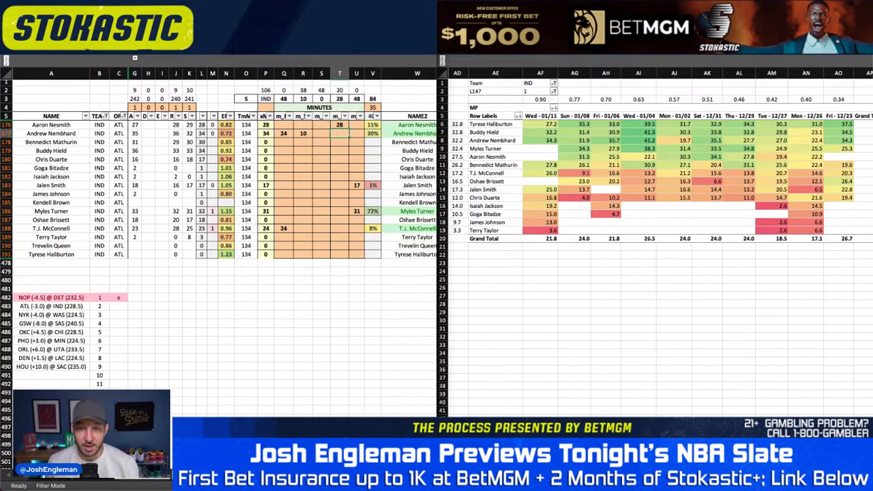
- Enter 33 minutes for Buddy Hield in column R
key("Left")
key("Left")
key("Down")
key("Down")
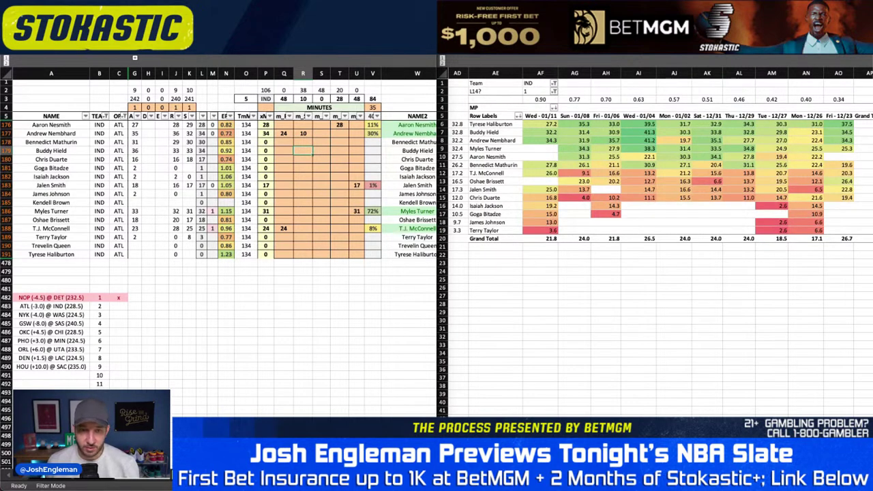
type("33")
key("Return")
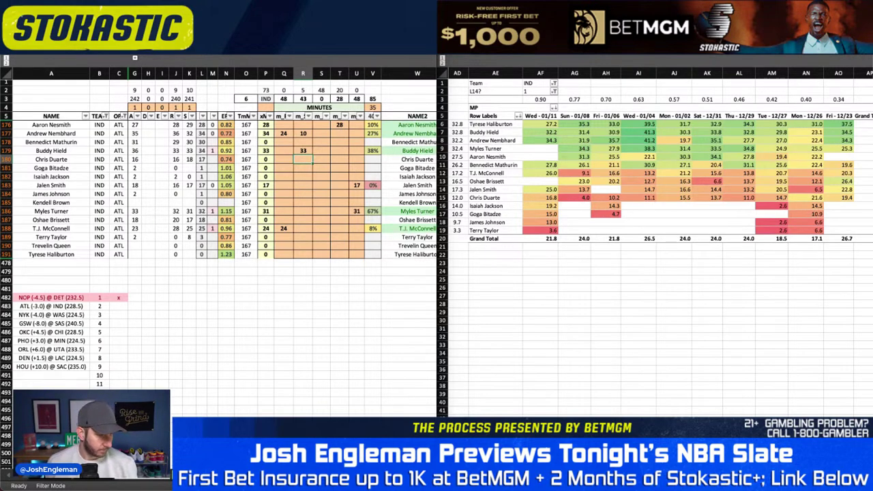
- Enter Bennedict Mathurin's minutes as 5 in column R and 23 in column S
left_click(321, 150)
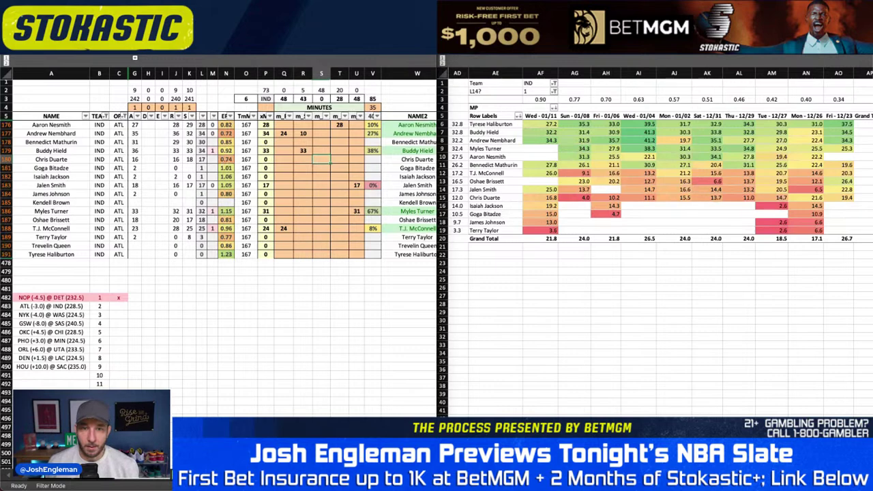
left_click(321, 142)
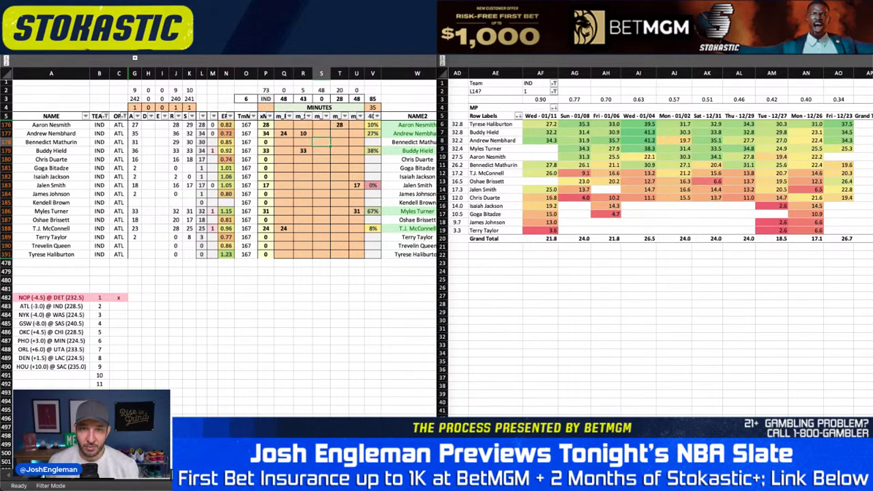
left_click(303, 142)
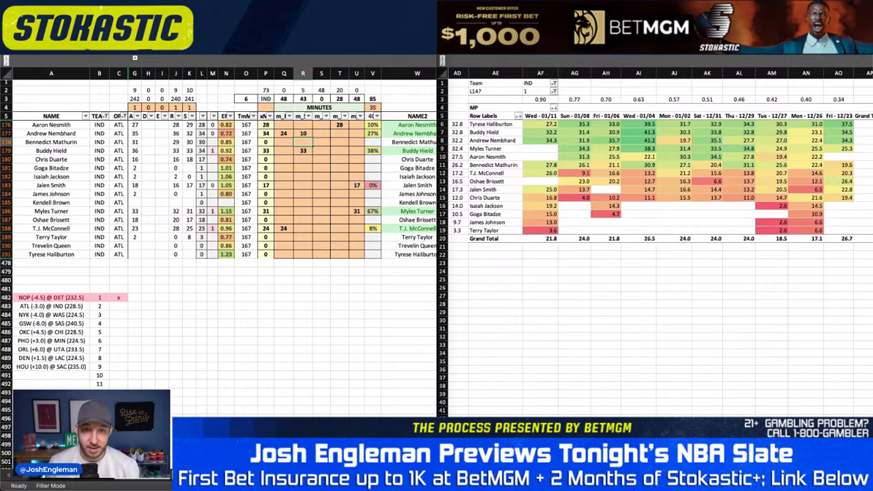
type("5")
key("Right")
type("23")
key("Return")
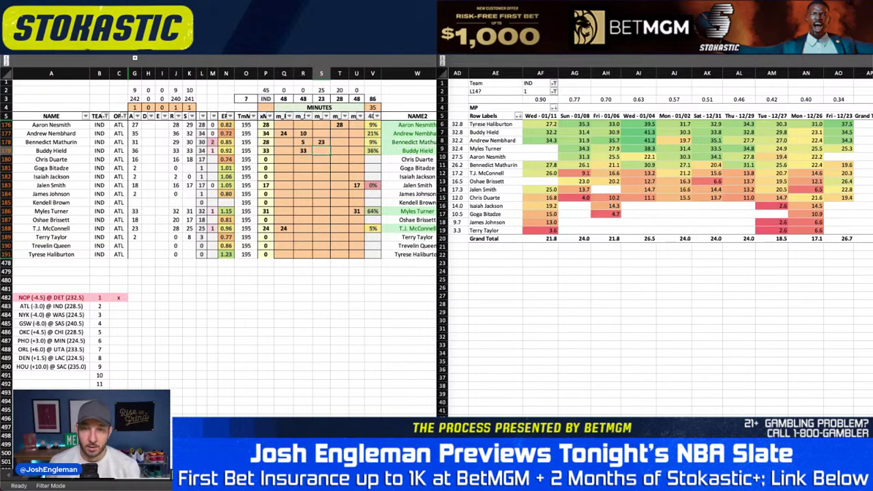
- Enter 18 minutes for Oshae Brissett in column T
left_click(339, 150)
key("Down")
key("Down")
key("Down")
key("Down")
key("Down")
key("Down")
key("Down")
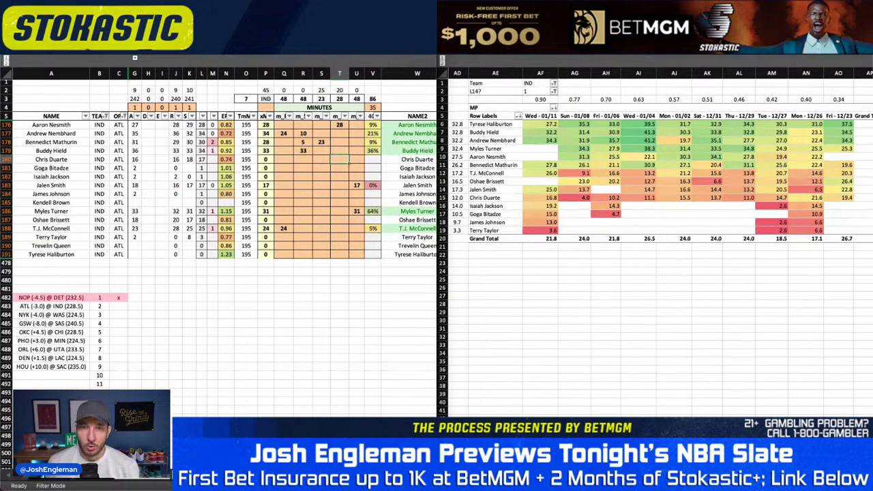
key("Down")
key("Down")
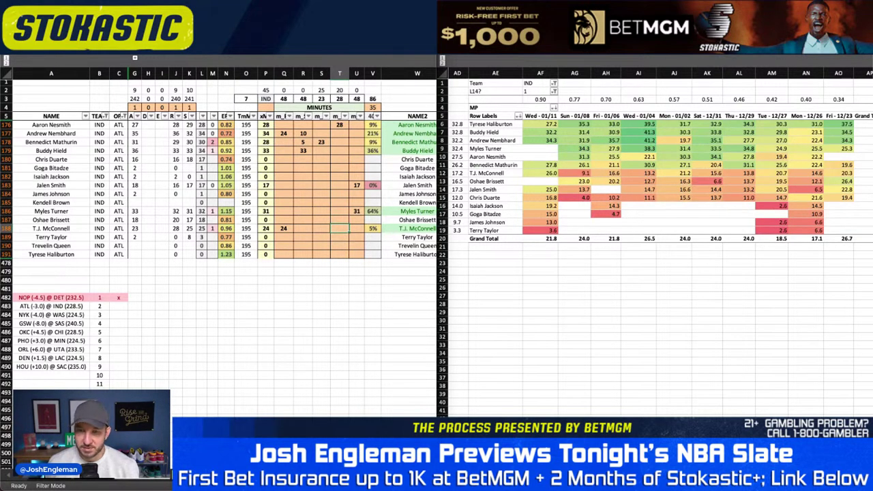
key("Down")
key("Up")
key("Up")
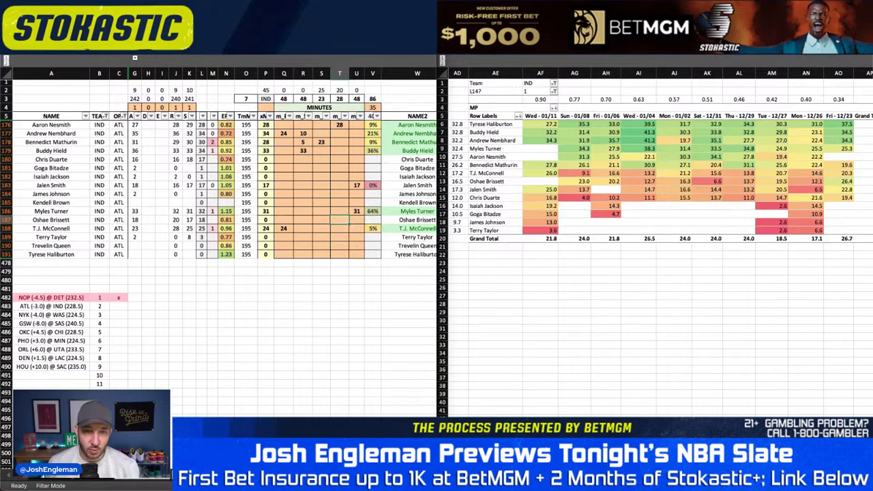
type("18")
key("Return")
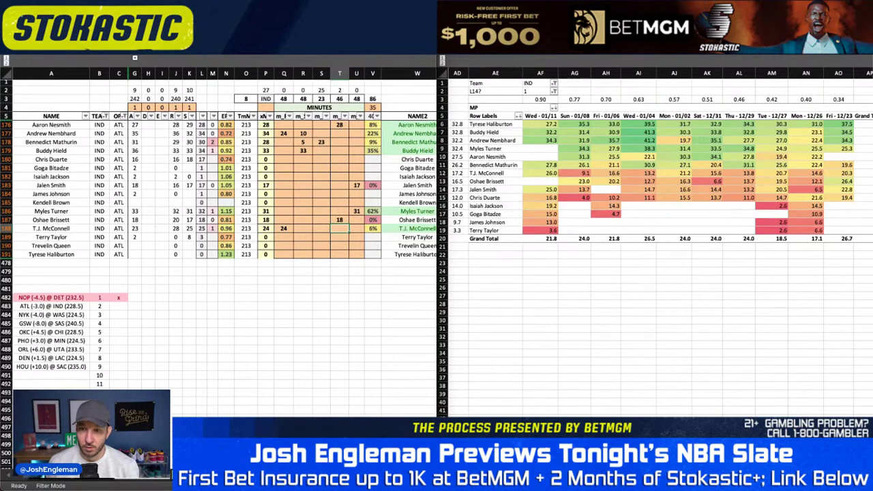
- Enter 16 minutes for Chris Duarte in column S
key("Up")
key("Up")
key("Up")
key("Up")
key("Up")
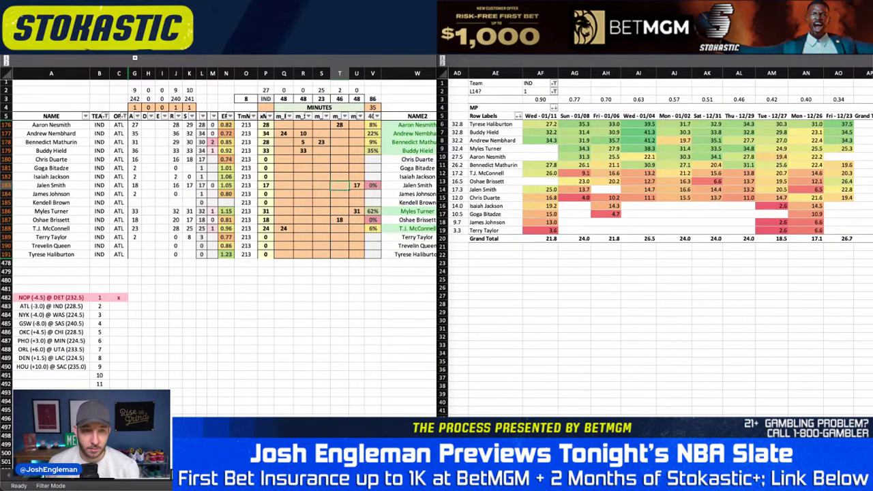
left_click(321, 159)
type("16")
key("Return")
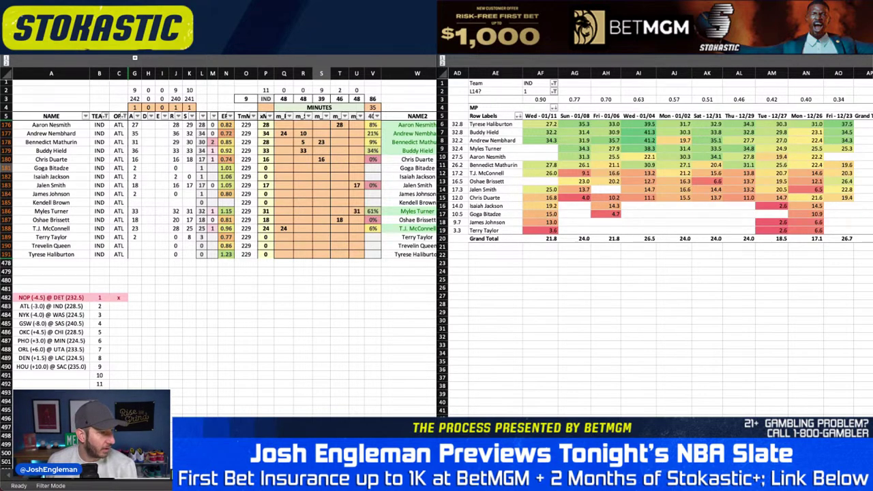
- Raise Aaron Nesmith's minutes in column T to 29
left_click(341, 185)
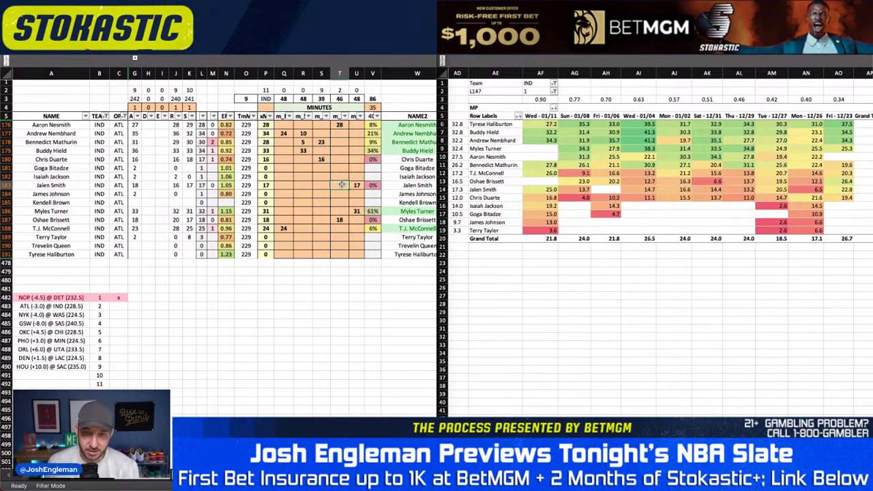
left_click(339, 125)
type("28")
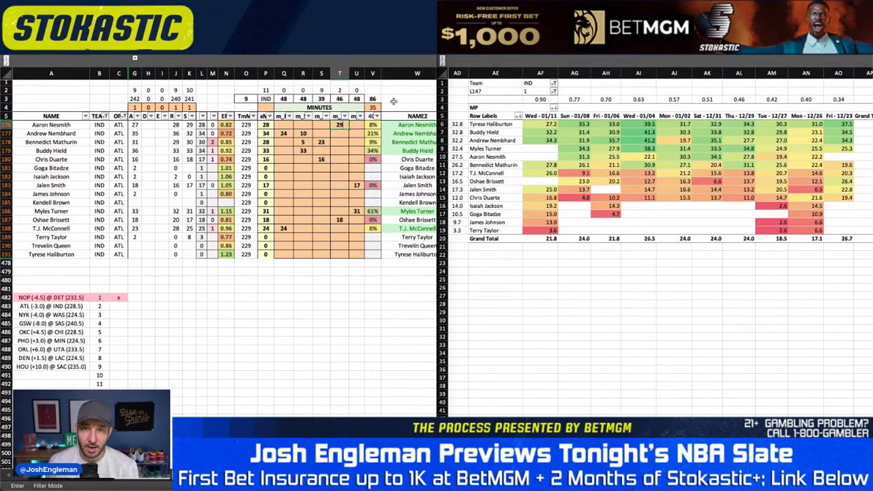
key("Return")
key("Return")
key("Down")
key("Down")
key("Down")
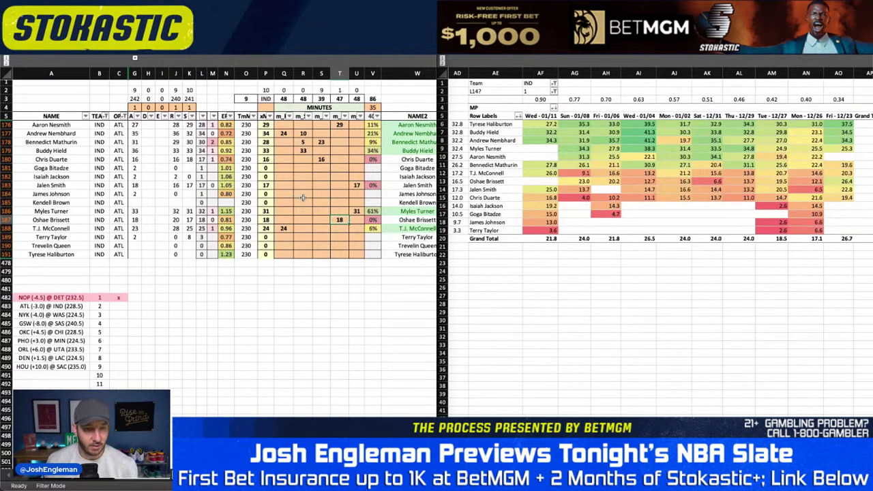
left_click(339, 194)
type("5")
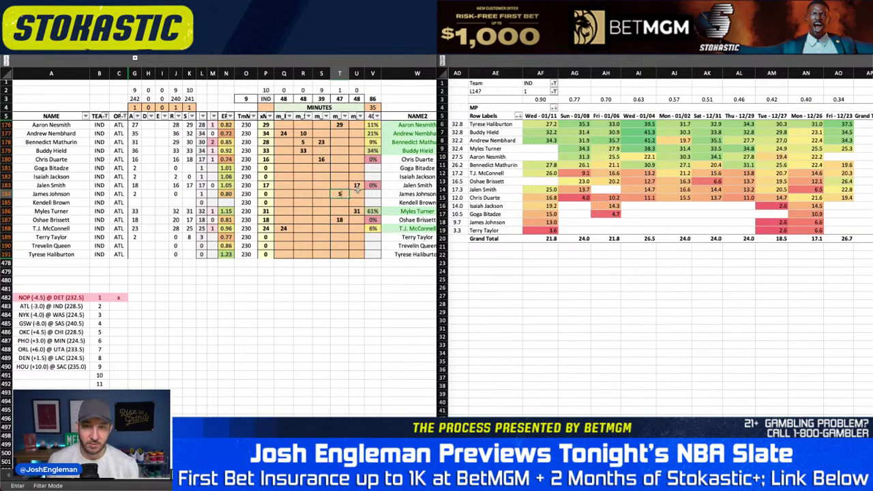
key("Up")
key("Up")
key("Up")
type("5")
key("Down")
key("Down")
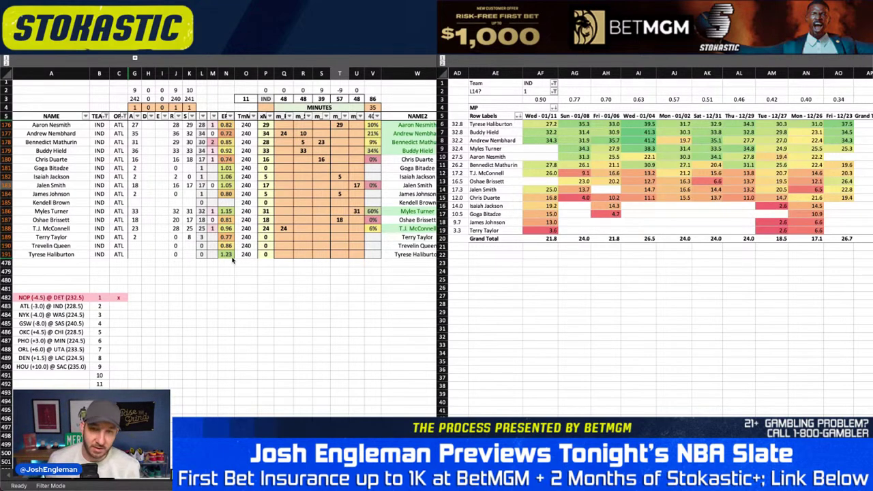
- Clear Indiana's existing overrides in columns X to AC and set Bennedict Mathurin's usage override in column X to 29%
scroll(355, 242, "right", 10)
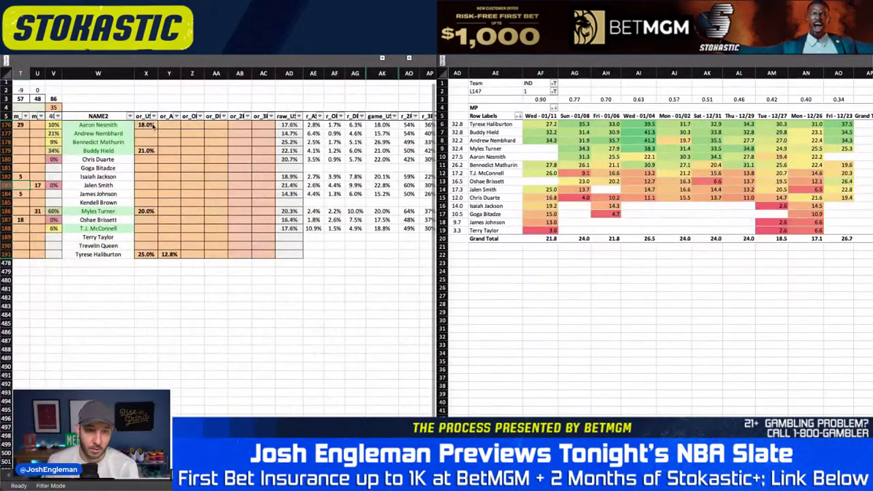
left_click_drag(143, 124, 249, 251)
left_click(146, 141)
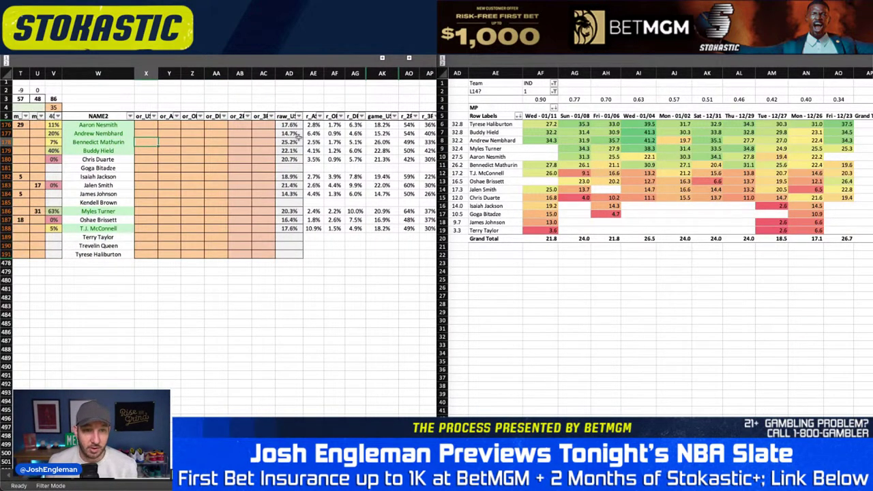
type("29")
key("Return")
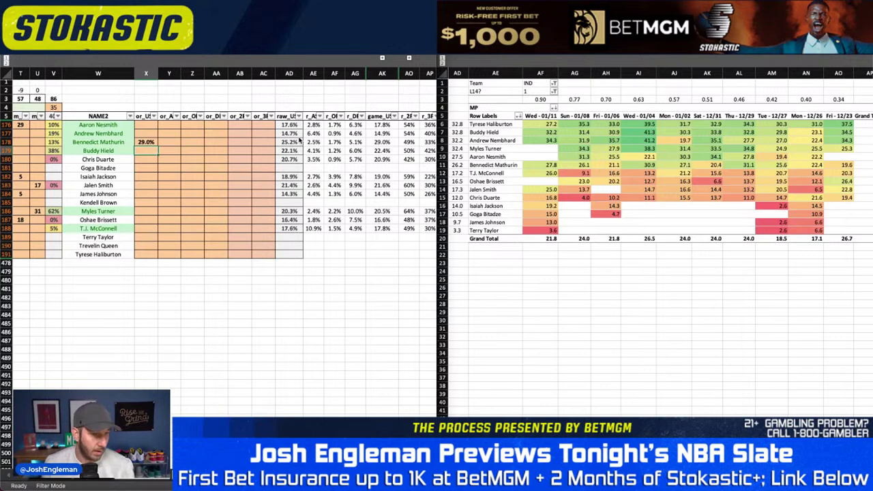
- Set Myles Turner's usage override in column X to 22%
key("Down")
key("Down")
key("Down")
key("Down")
key("Down")
key("Down")
key("Down")
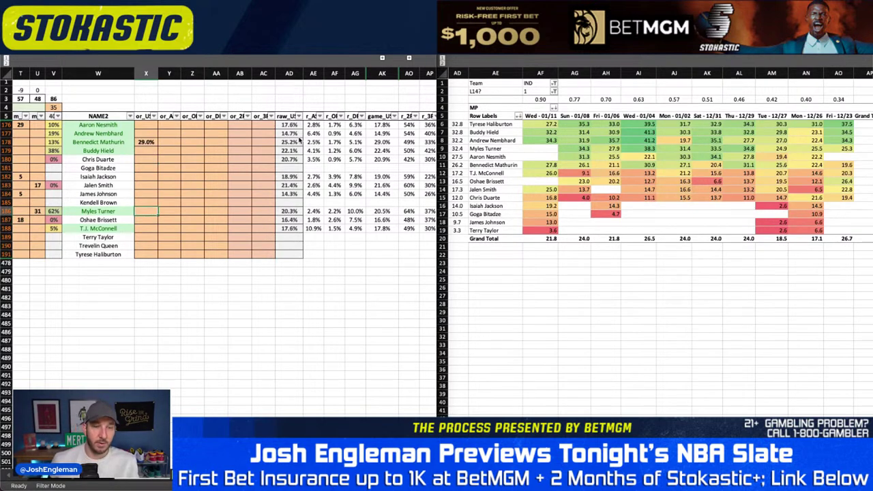
type("22")
key("Return")
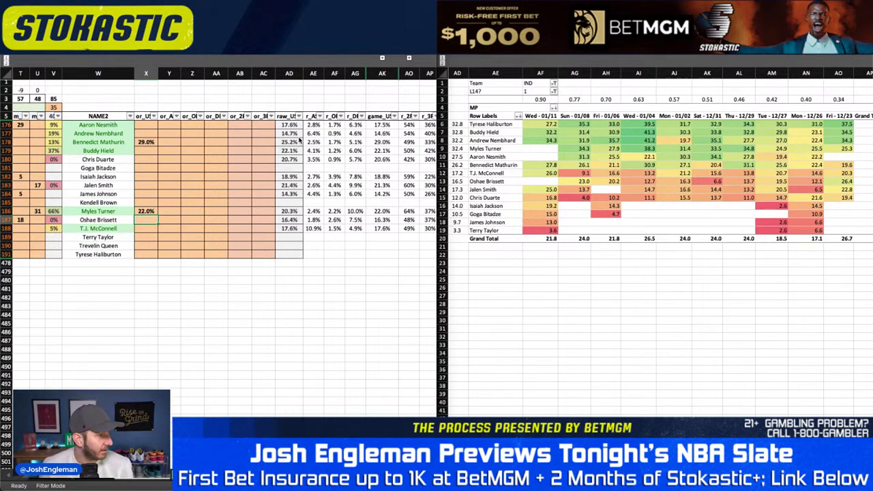
- Set T.J. McConnell's usage override in column X to 17.5%
key("Down")
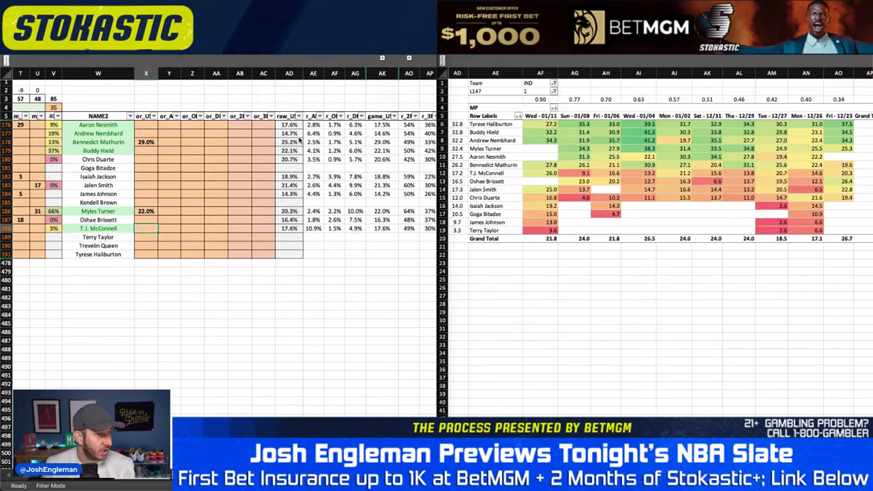
type("17.5")
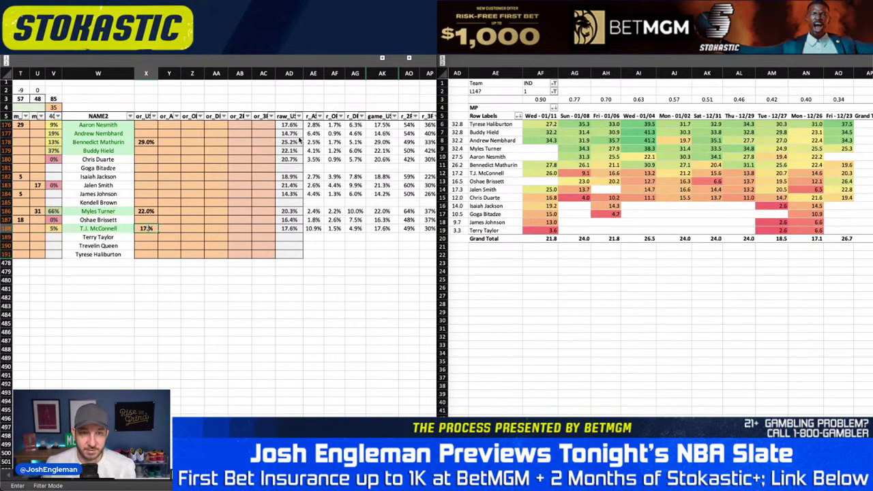
key("Return")
- Set Buddy Hield's usage override in column X to 22%
key("Up")
key("Up")
key("Up")
key("Up")
key("Up")
key("Up")
key("Up")
key("Up")
key("Up")
key("Up")
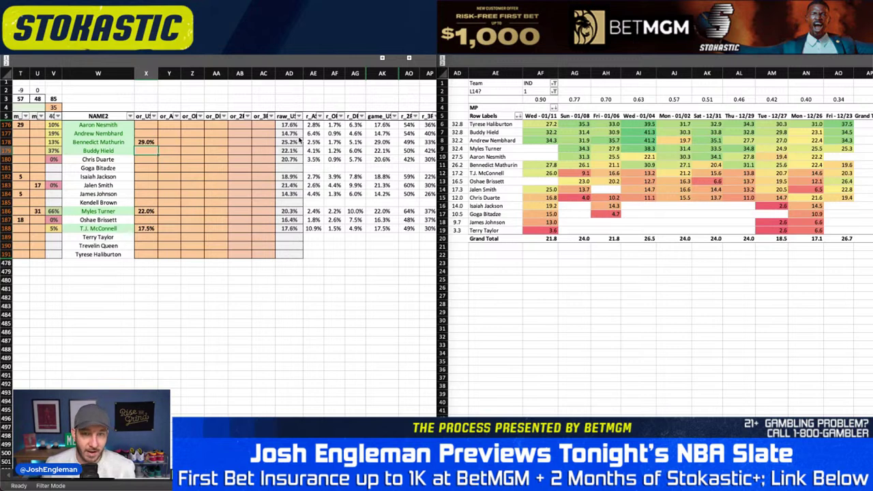
type("22")
- Set the usage overrides in column X to 16% for Andrew Nembhard and 17% for Aaron Nesmith
key("Up")
key("Up")
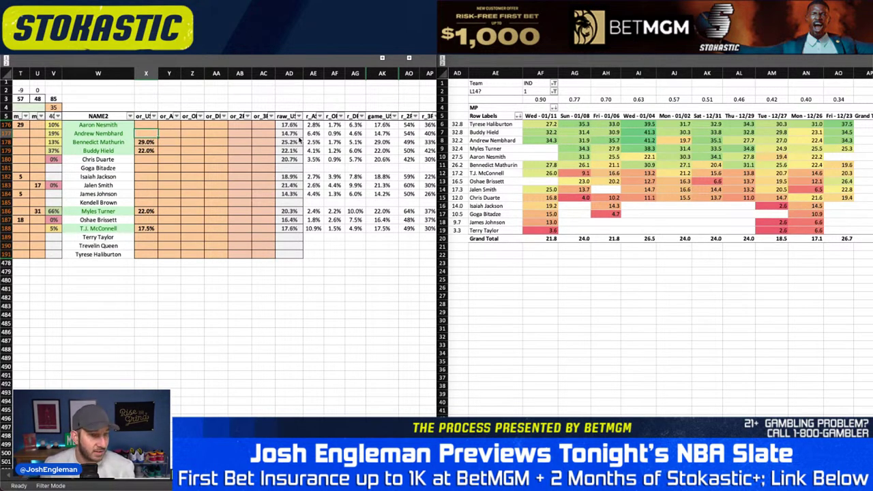
type("16")
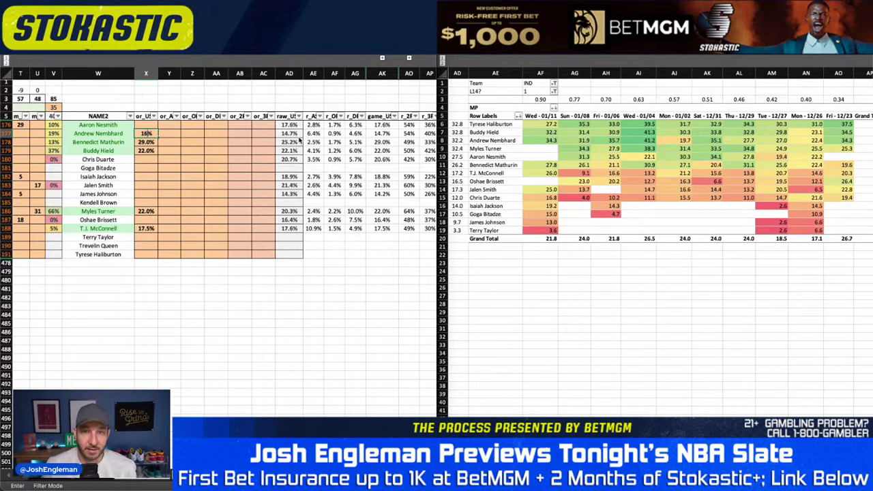
key("Up")
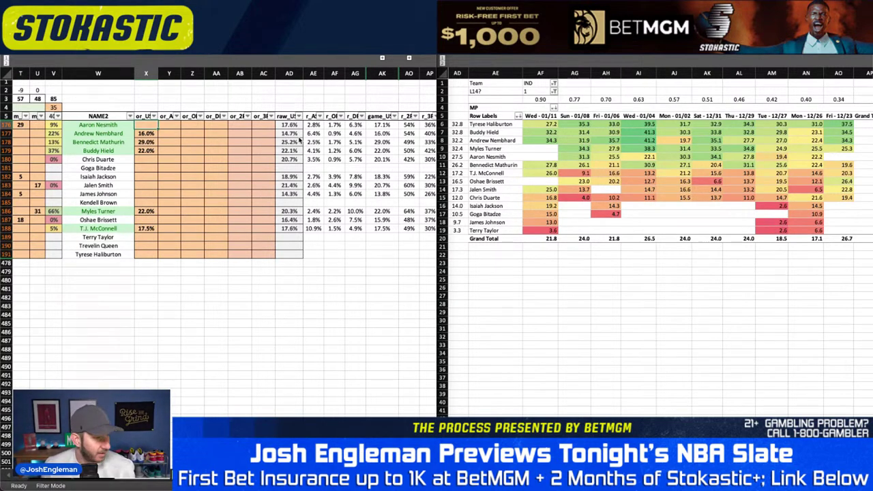
type("17")
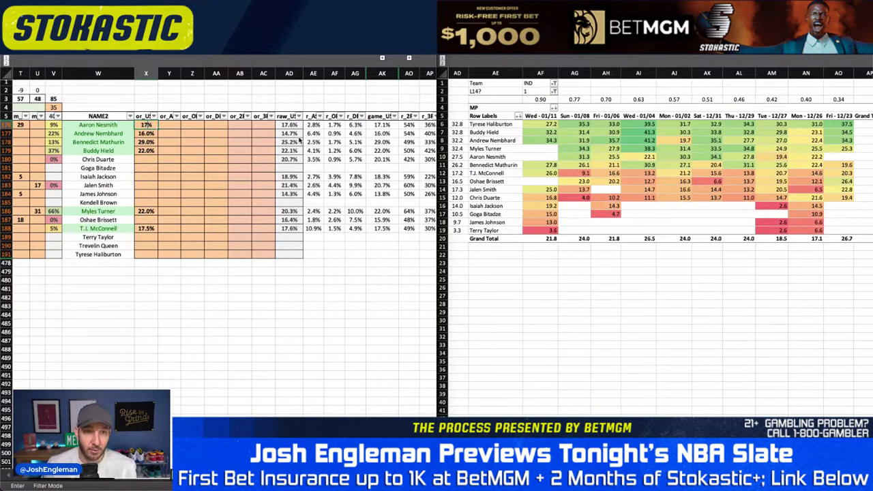
key("Return")
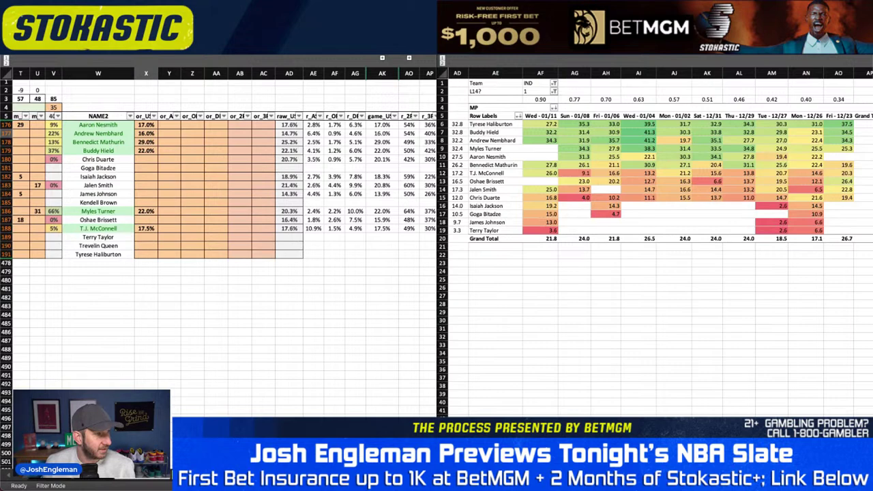
- Set T.J. McConnell's assist override in column Y to 12.5%
left_click(171, 229)
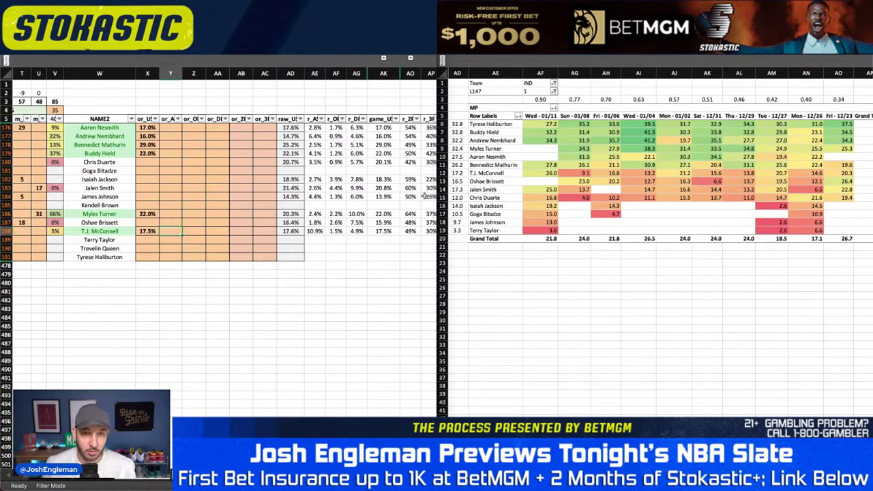
type("12.5")
key("Return")
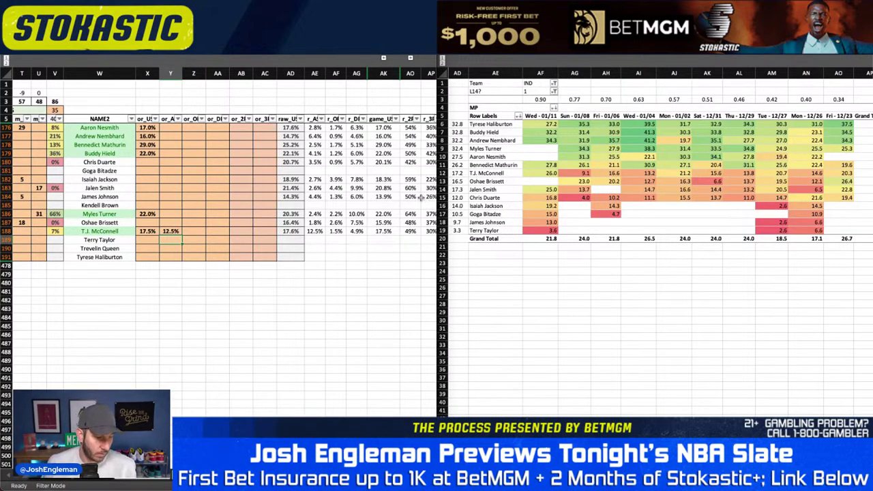
- Set Andrew Nembhard's assist override in column Y to 8.5%
key("Up")
key("Up")
key("Up")
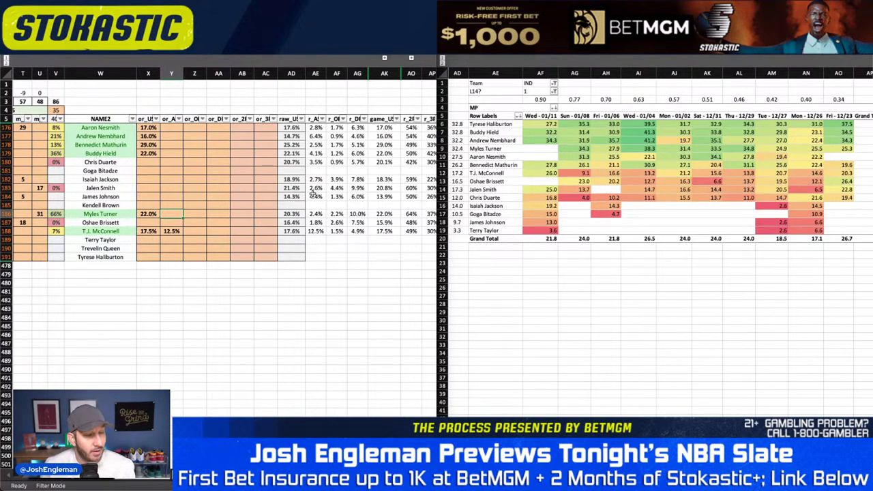
key("Up")
key("Up")
key("Up")
key("Up")
key("Up")
key("Up")
key("Up")
key("Up")
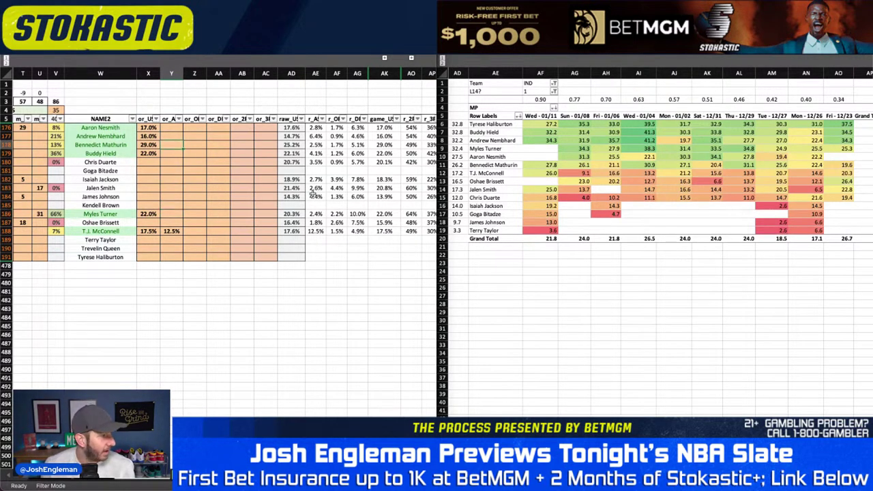
key("Up")
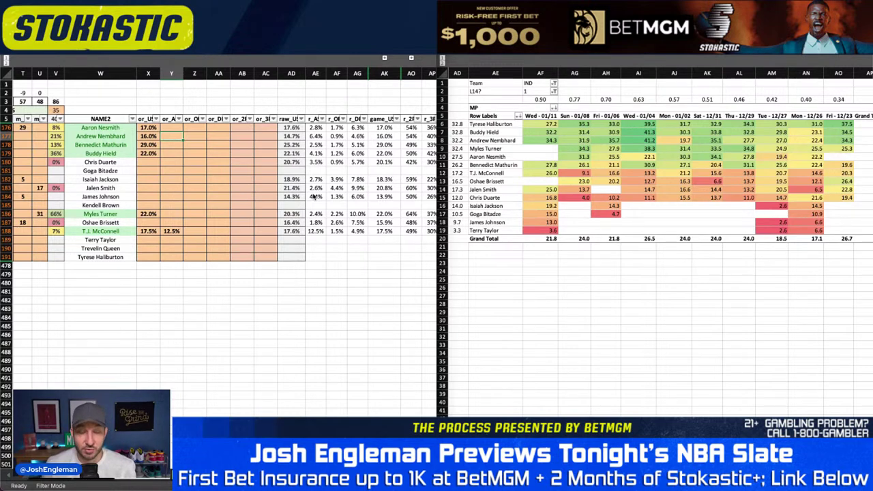
type("8.5")
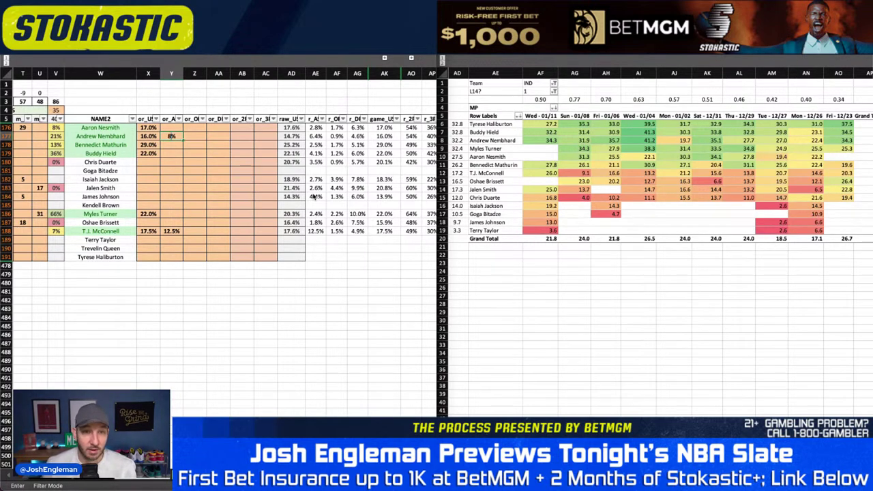
key("Return")
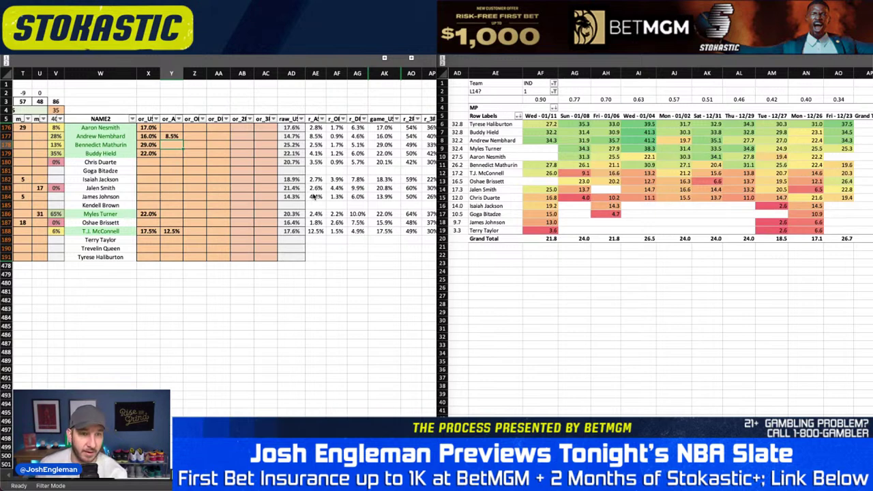
- Set Bennedict Mathurin's assist override in column Y to 2.2%, and return to the sheet with the DraftKings and FanDuel projections
key("Up")
key("Up")
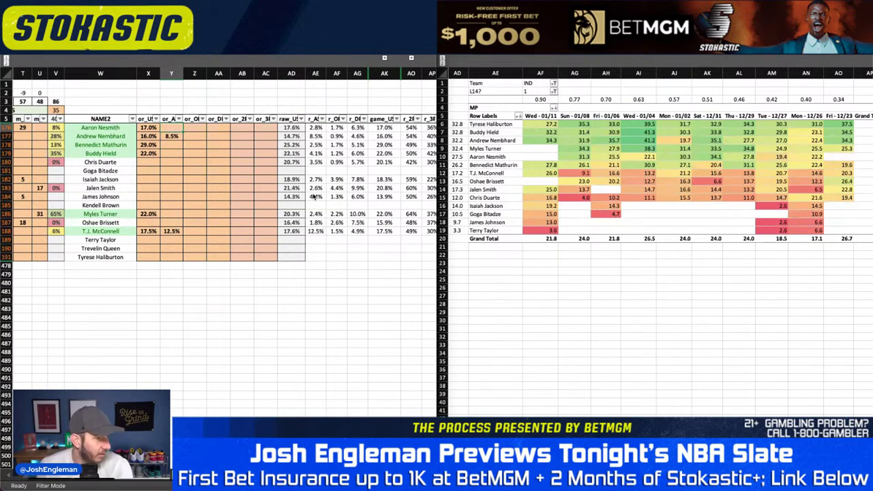
key("Down")
key("Down")
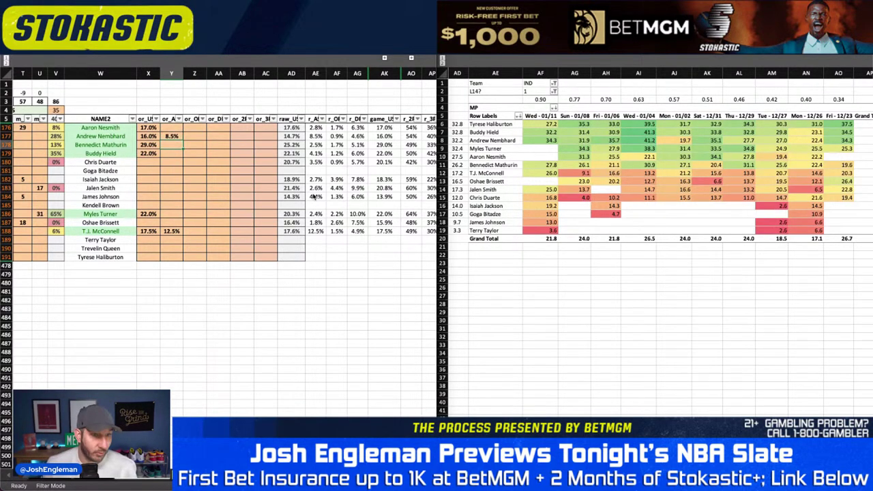
type("2.2")
key("Return")
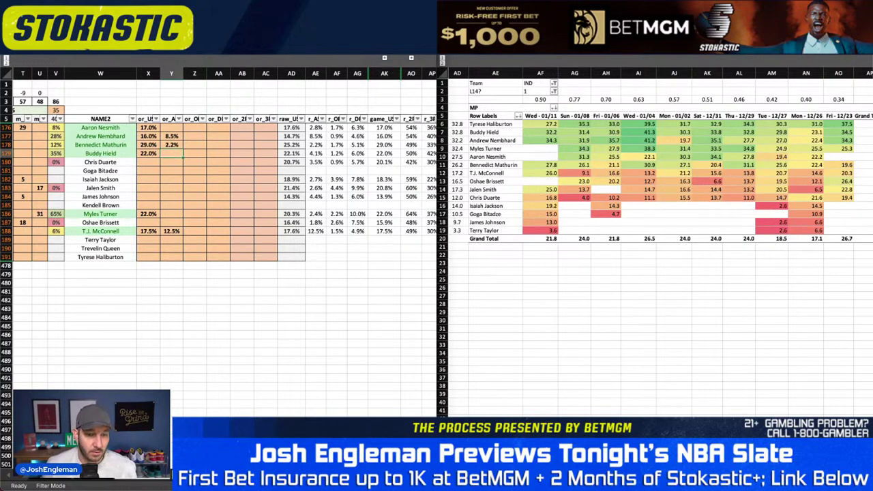
key("ctrl+Page_Up")
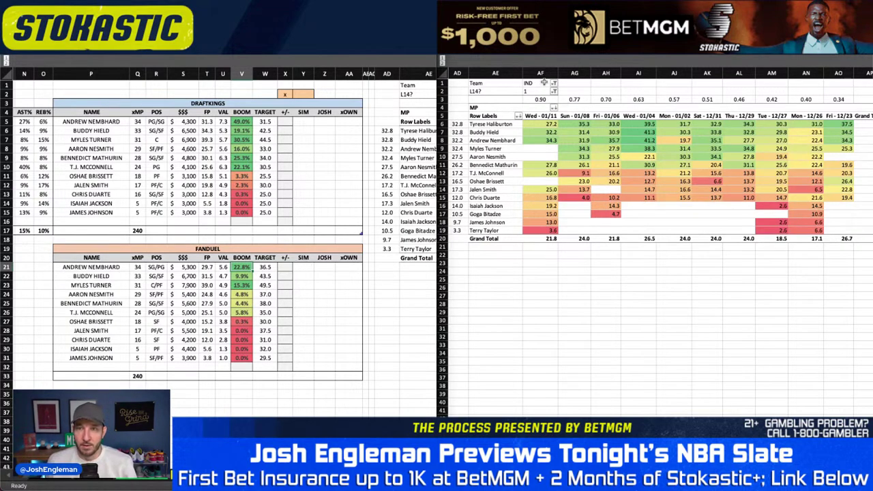
- Set the minutes pivot's Team filter to ATL and review Atlanta's DraftKings and FanDuel projections
left_click(544, 83)
type("ATL")
key("Return")
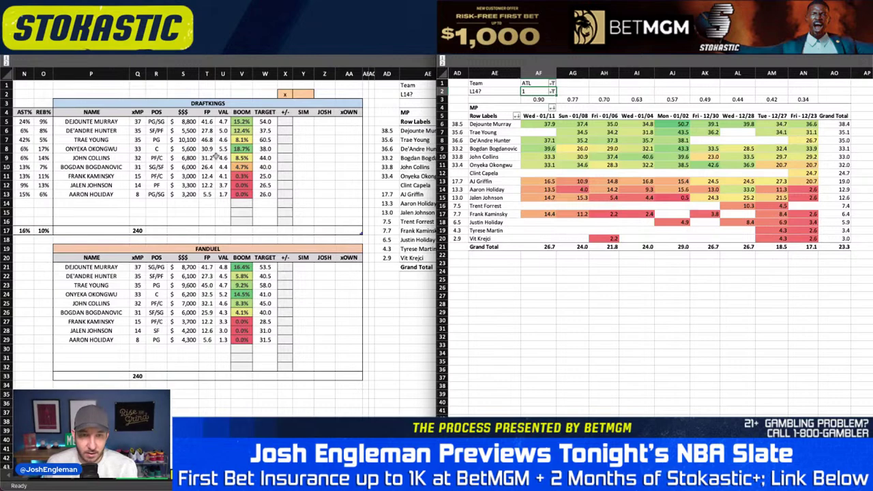
left_click(239, 140)
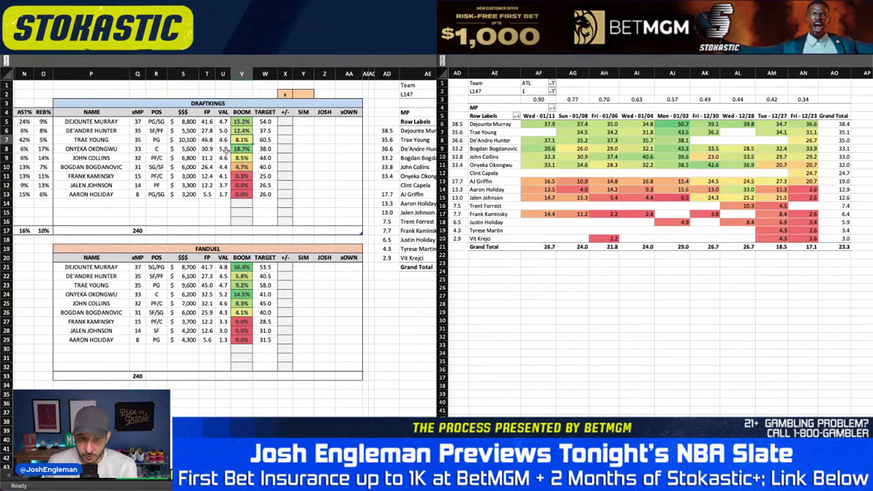
scroll(226, 148, "right", 1)
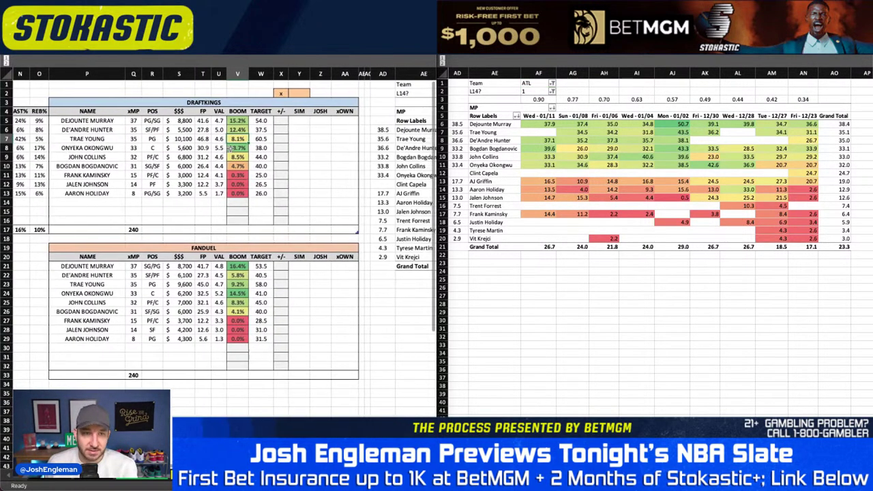
- Return to the minutes sheet and mark the ATL @ IND game as finished with an x in column C
left_click(151, 481)
key("ctrl+Page_Down")
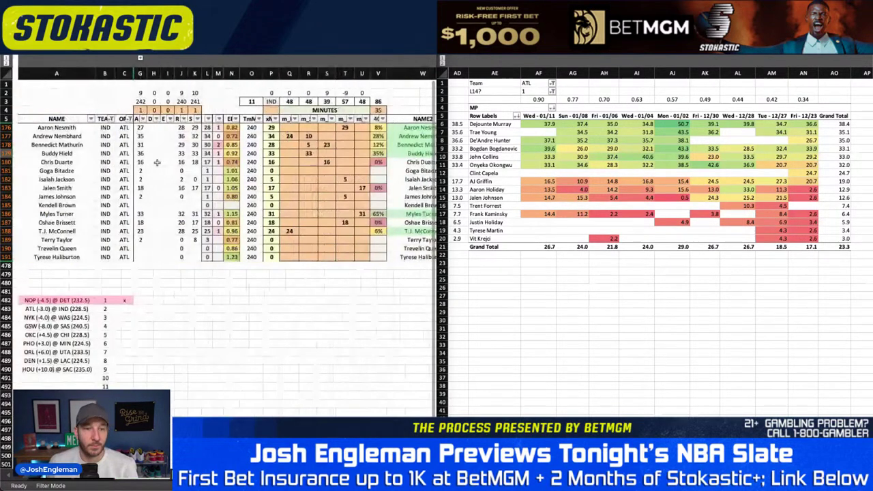
key("Return")
type("x")
key("Tab")
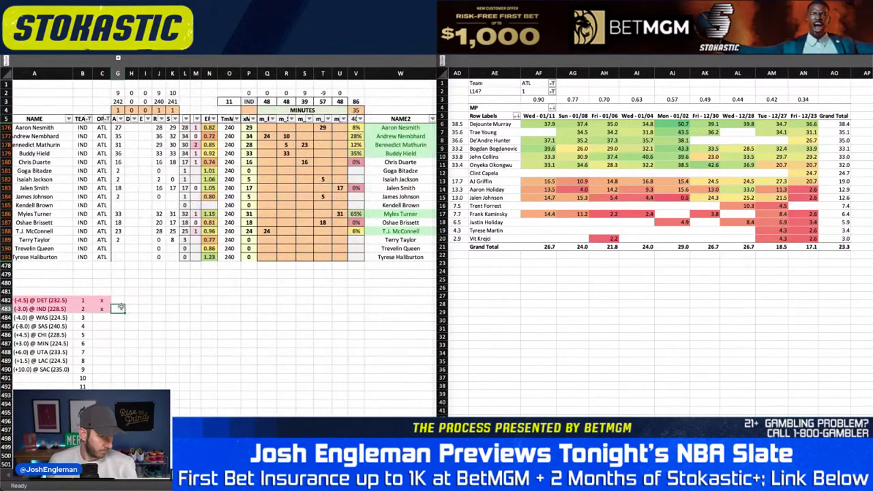
- Filter the player table's TEAM column to NYK
scroll(202, 176, "left", 1)
left_click(106, 120)
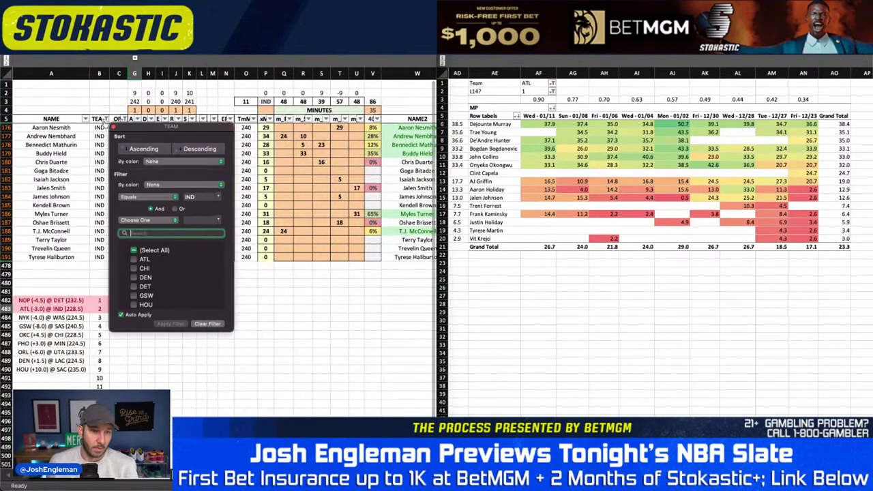
type("nyk")
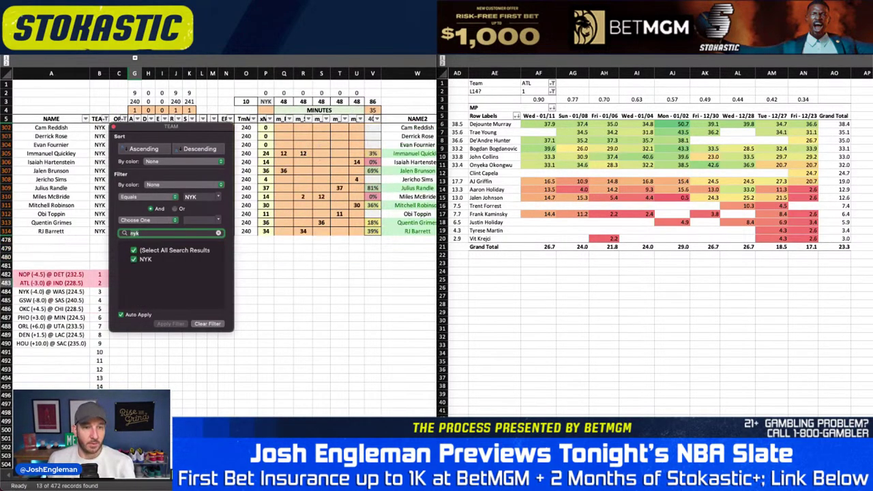
key("Escape")
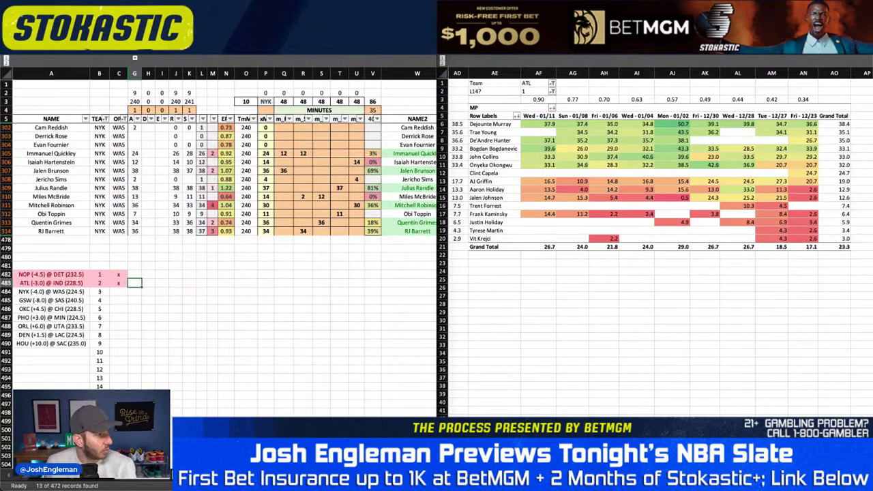
- Set the Team filter of the recent-minutes pivot table to NYK
key("alt+Tab")
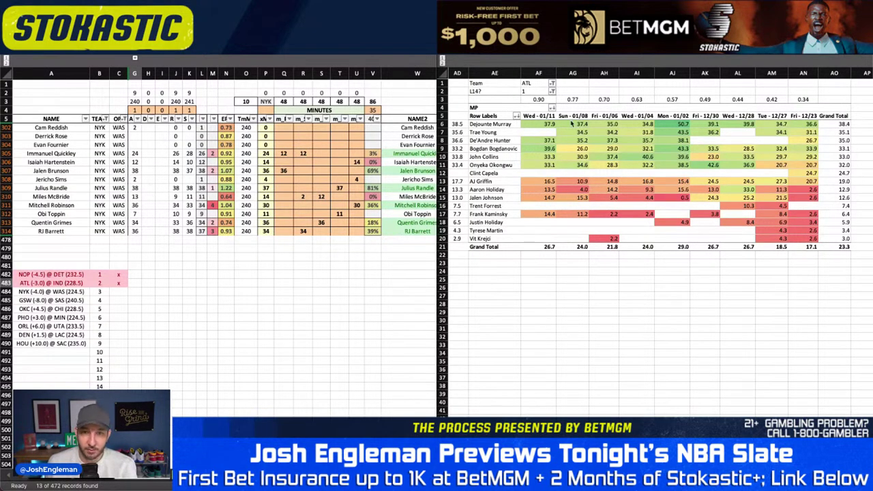
left_click(533, 83)
left_click(532, 83)
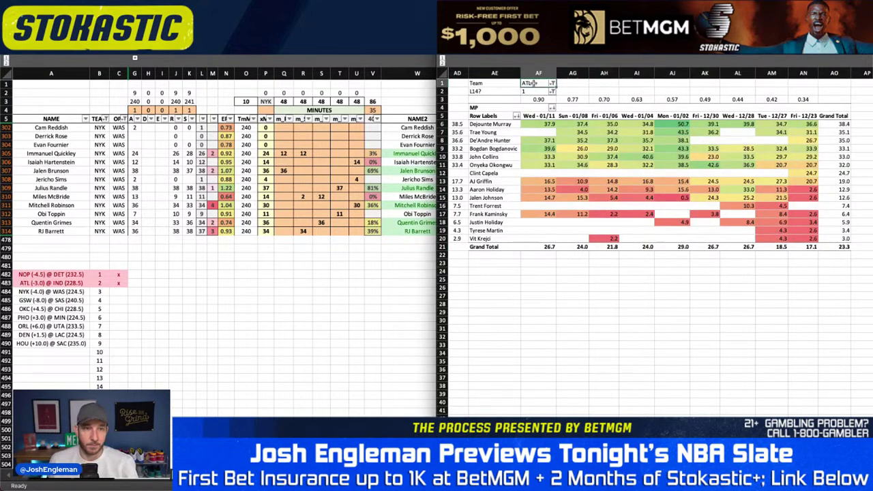
type("NYK")
key("Return")
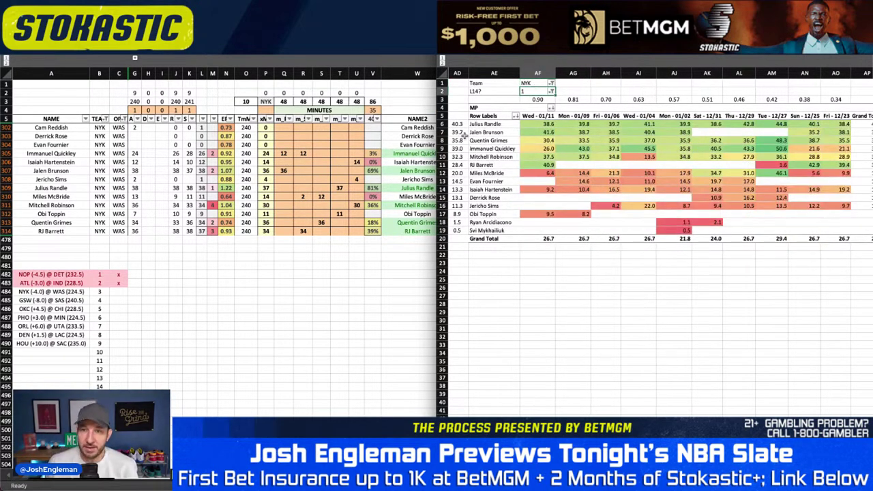
- Set the column U minutes to 32 for Mitchell Robinson and 2 for Jericho Sims
left_click(396, 184)
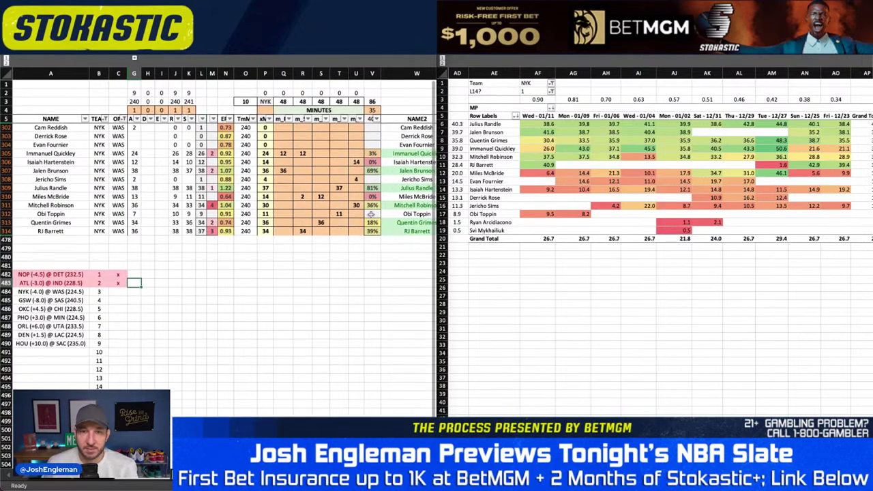
left_click(361, 205)
type("32")
key("Tab")
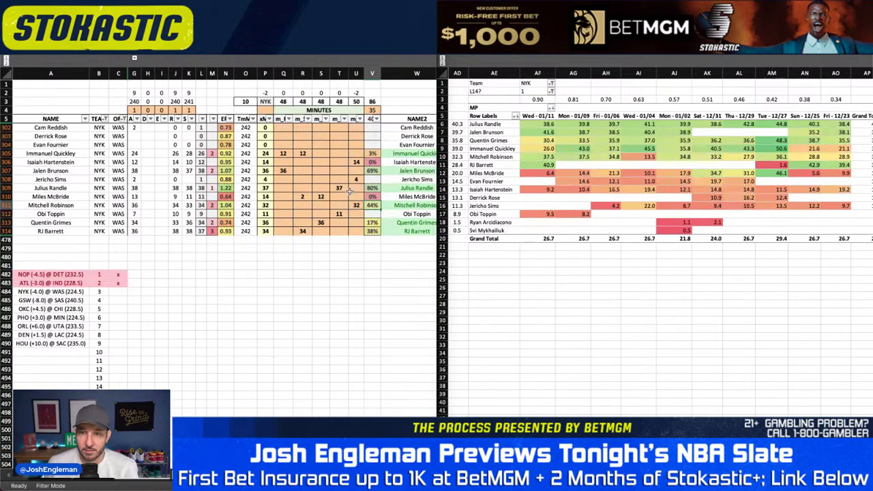
left_click(356, 179)
type("2")
key("Tab")
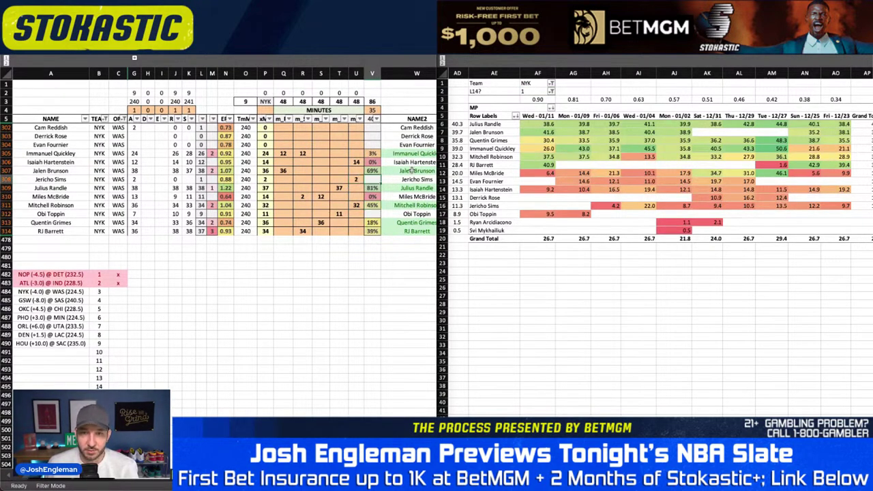
- Set Isaiah Hartenstein's column U minutes to 16 and clear Jericho Sims's minutes
key("Left")
key("Up")
key("Up")
type("16")
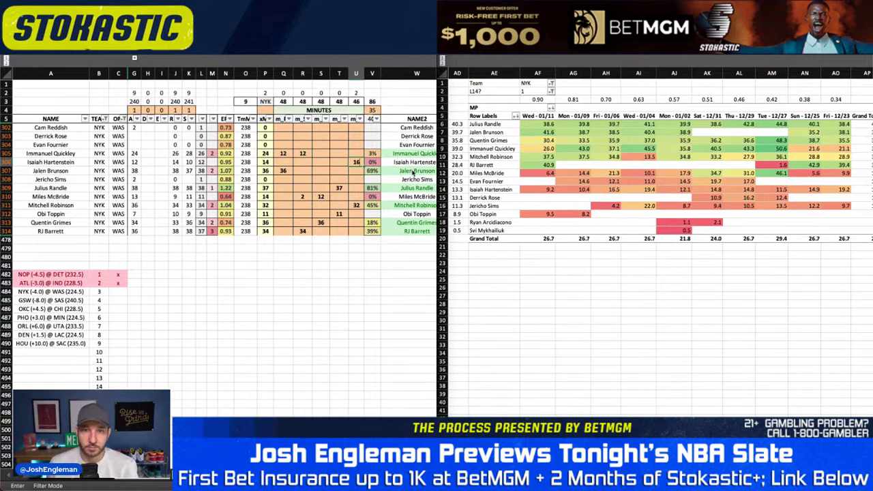
key("Return")
key("Left")
key("Down")
- Set the column T minutes to 38 for Julius Randle and 10 for Obi Toppin
key("Down")
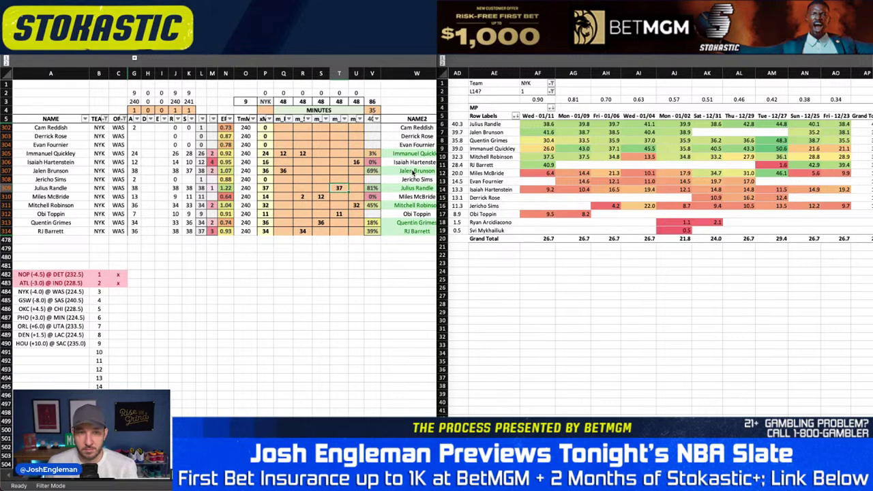
type("38")
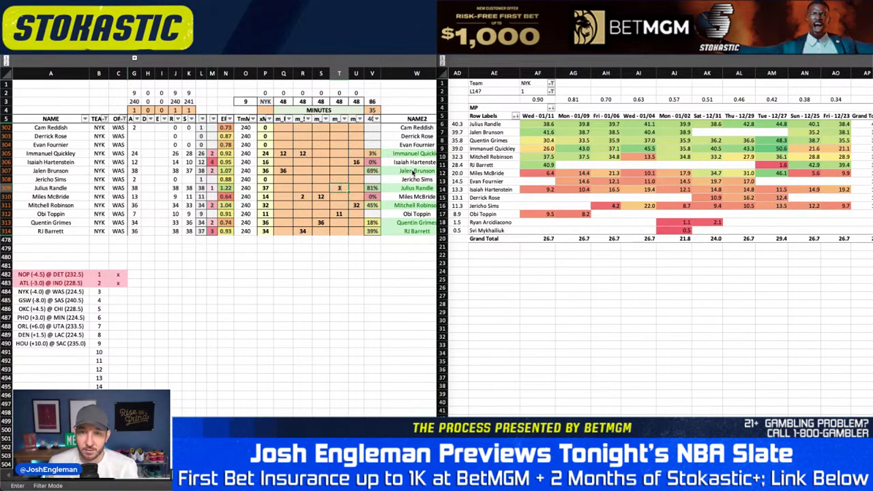
key("Return")
key("Down")
key("Down")
type("10")
key("Return")
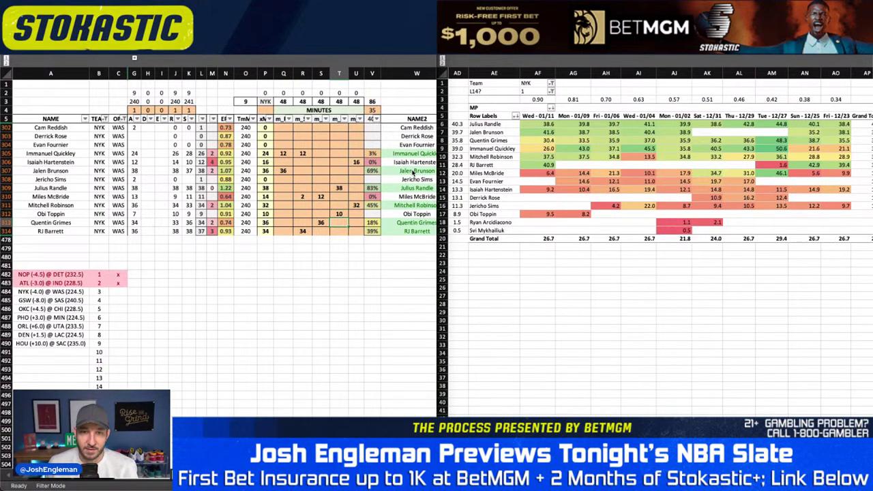
- Set Quentin Grimes's column S minutes to 35 and RJ Barrett's column R minutes to 36
key("Left")
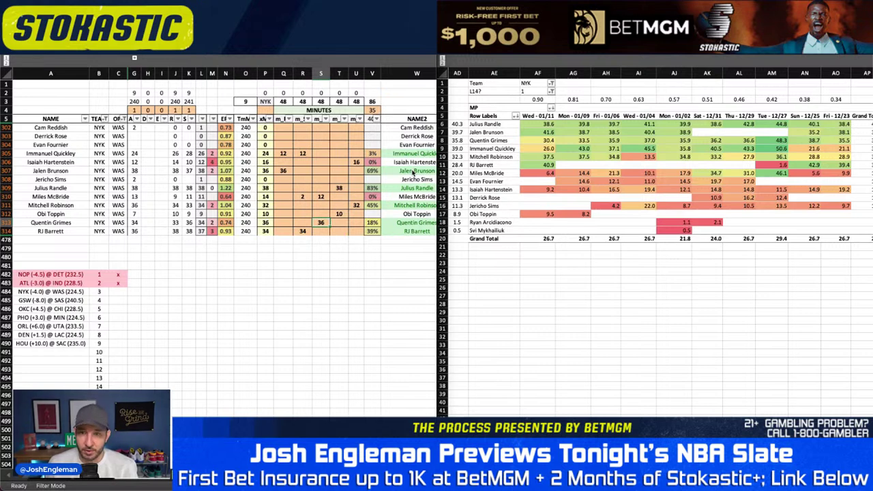
type("35")
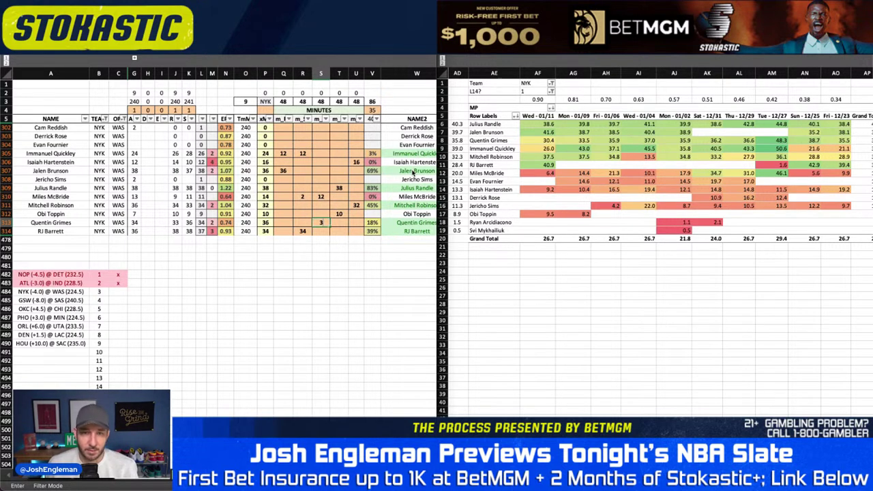
key("Return")
key("Left")
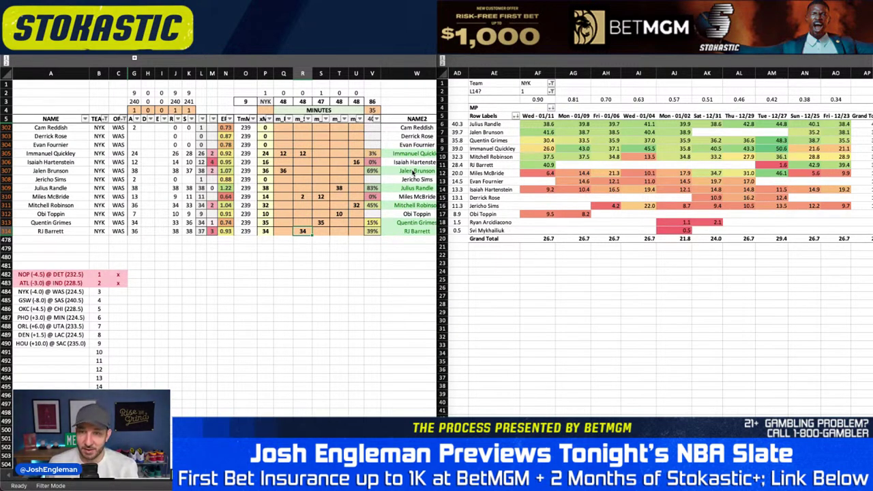
type("36")
key("Return")
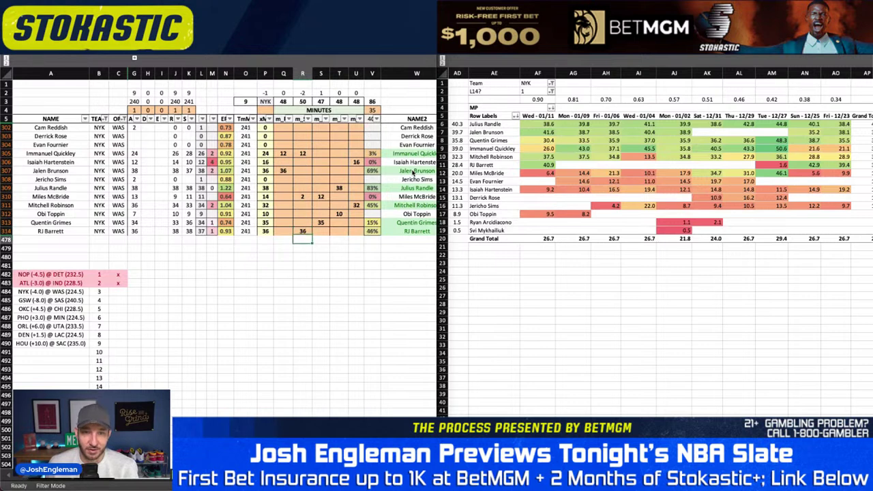
- Clear Miles McBride's minutes in column R
key("Up")
key("Up")
key("Up")
key("Up")
key("Delete")
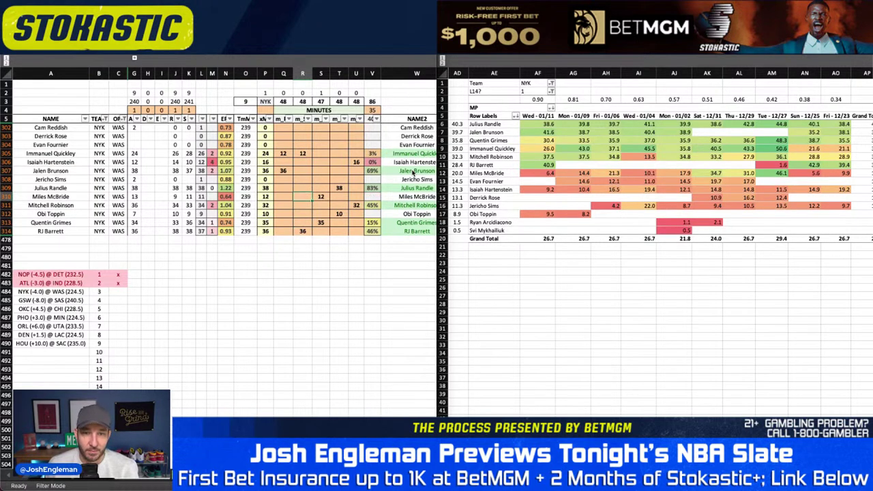
type("1")
key("Return")
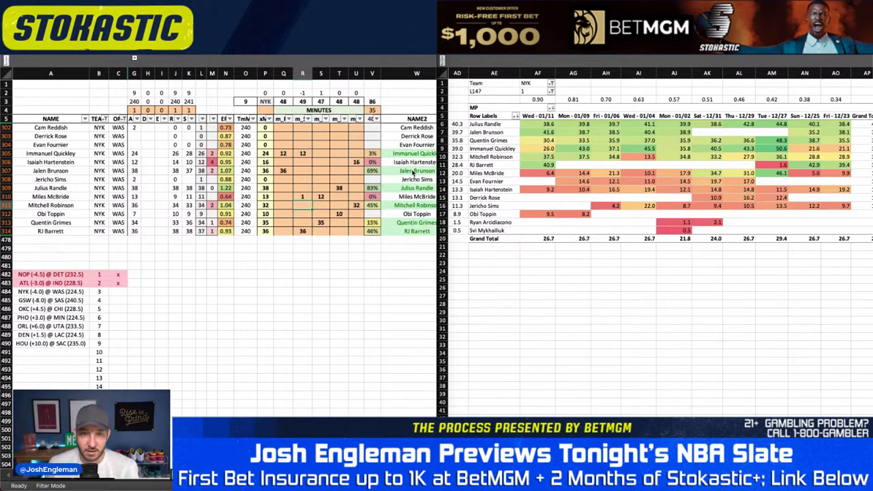
key("Up")
key("Delete")
- Set Immanuel Quickley's column R minutes to 13
key("Up")
key("Up")
key("Up")
key("Up")
key("Up")
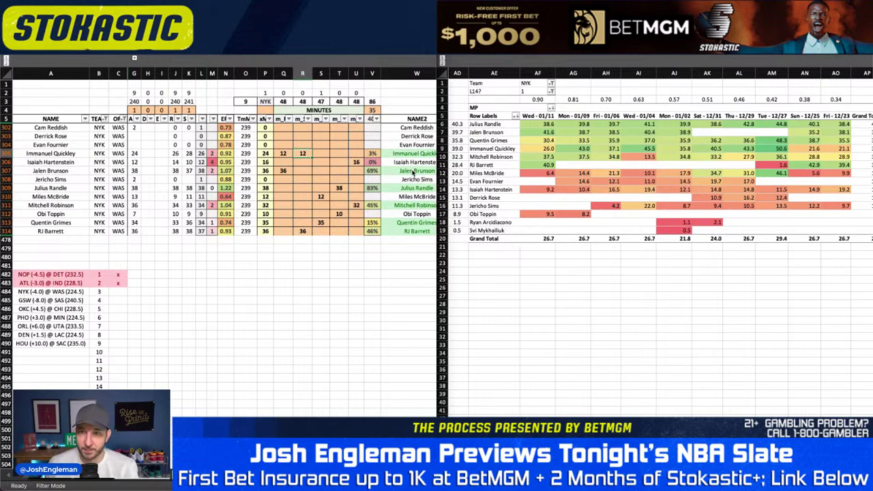
type("13")
key("Return")
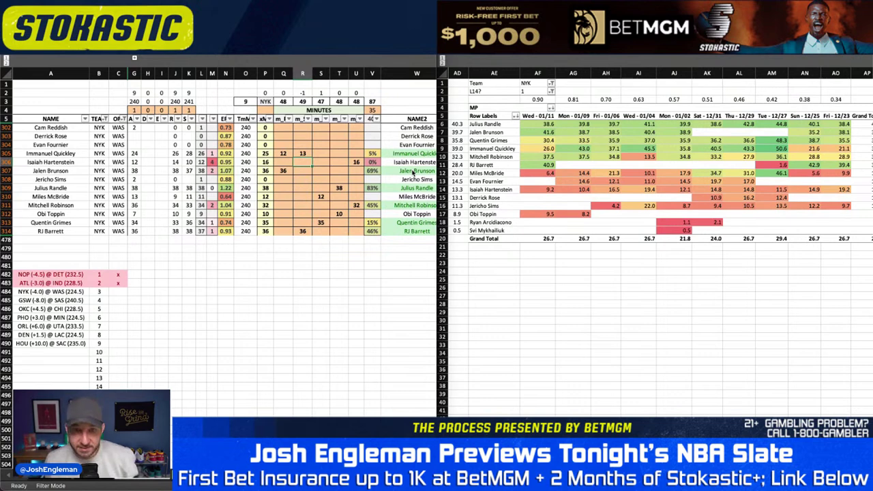
key("Down")
key("Down")
key("Down")
key("Down")
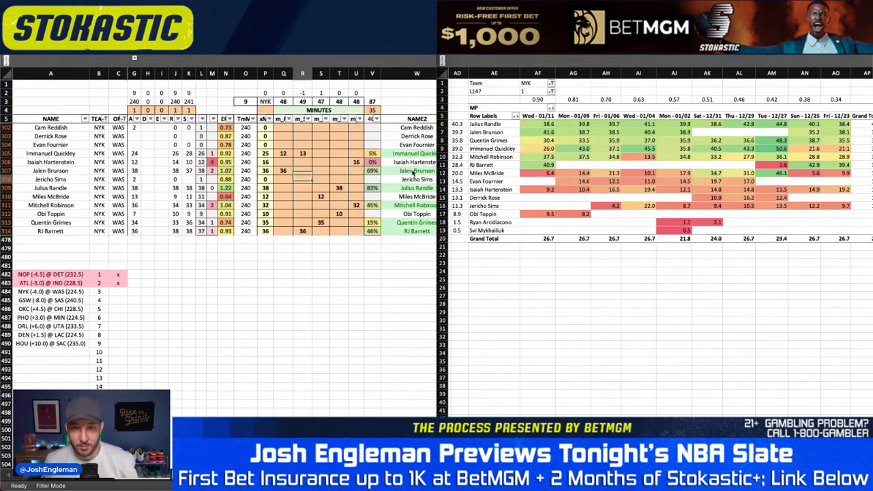
key("Right")
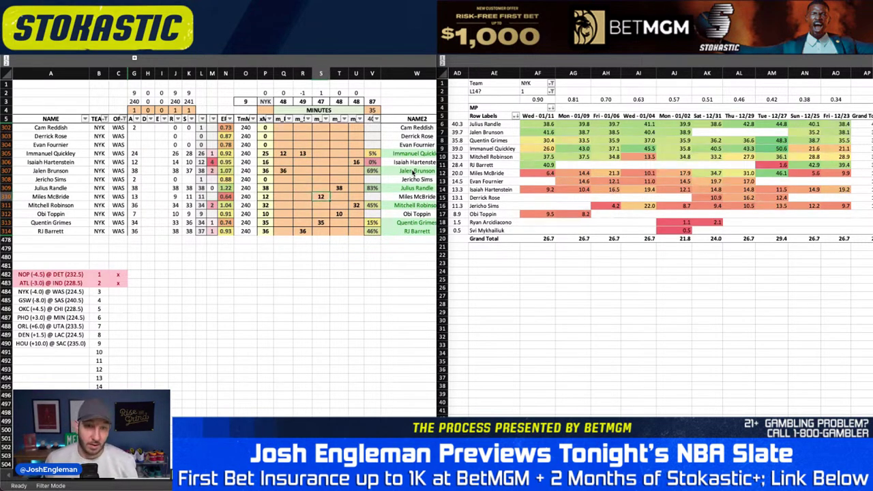
- Give Jalen Brunson 1 extra minute in column R and set Miles McBride's column S minutes to 11
key("Left")
key("Up")
key("Up")
key("Up")
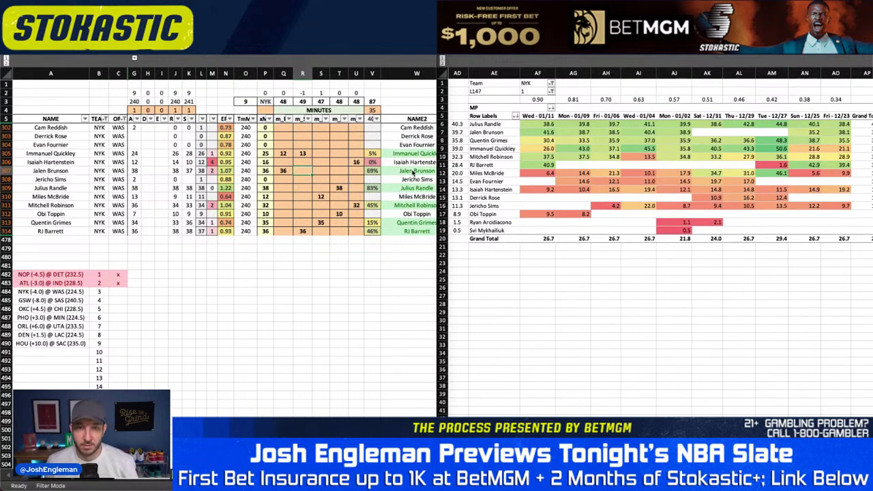
type("1")
key("Down")
key("Down")
key("Down")
key("Right")
type("11")
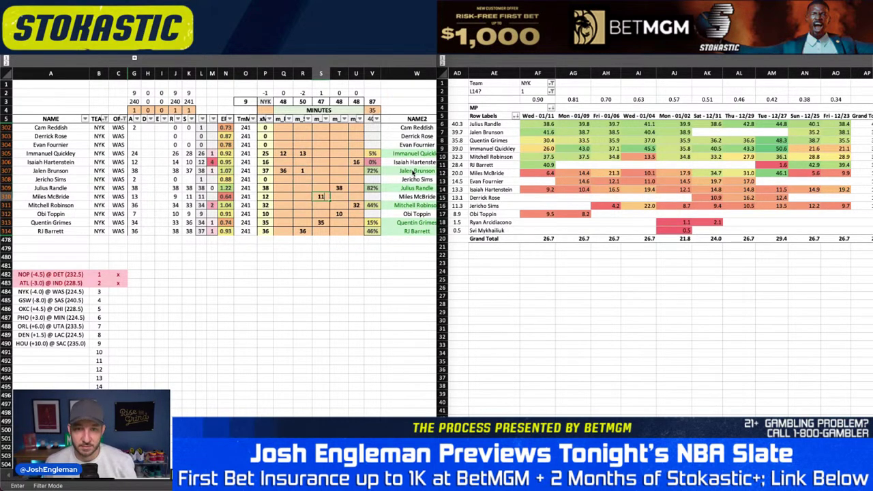
key("Return")
- Check New York's usage and assist overrides, and filter the player table's TEAM column to WAS
scroll(285, 187, "right", 5)
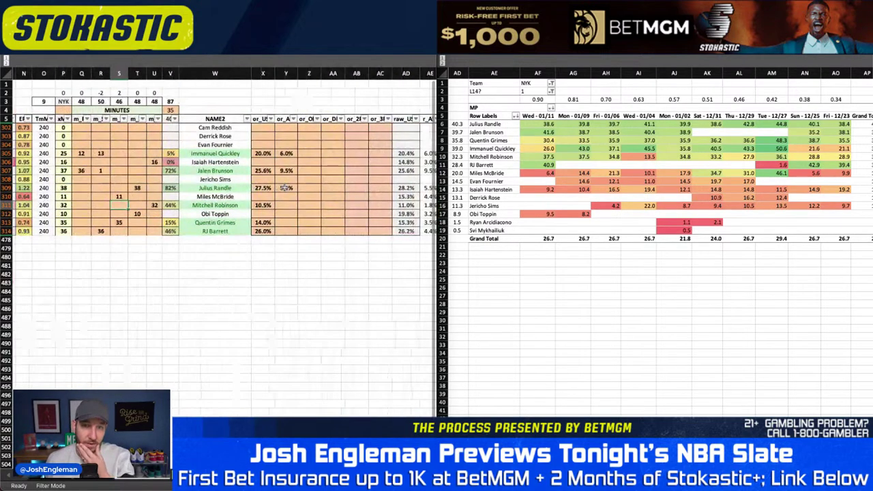
scroll(285, 188, "left", 5)
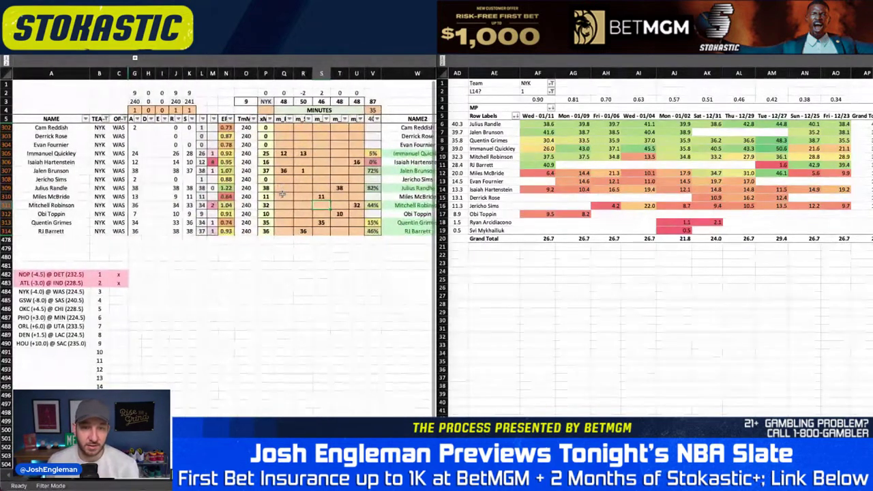
scroll(282, 194, "right", 1)
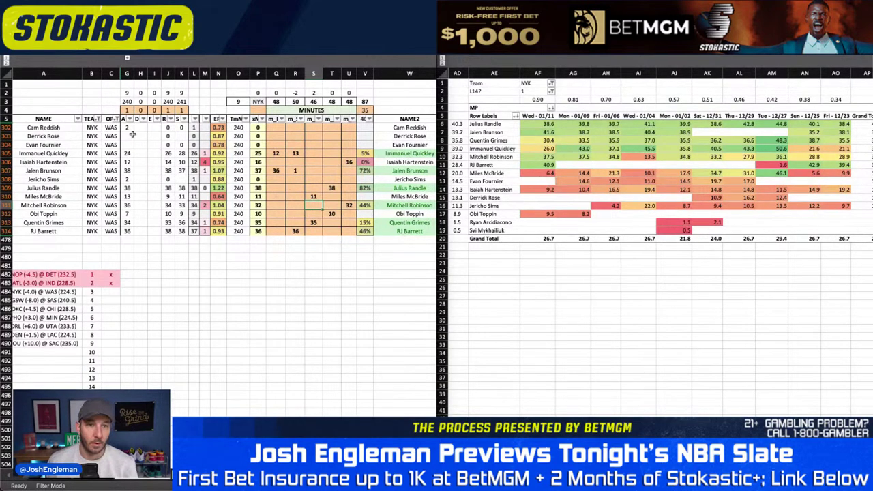
left_click(102, 119)
type("was")
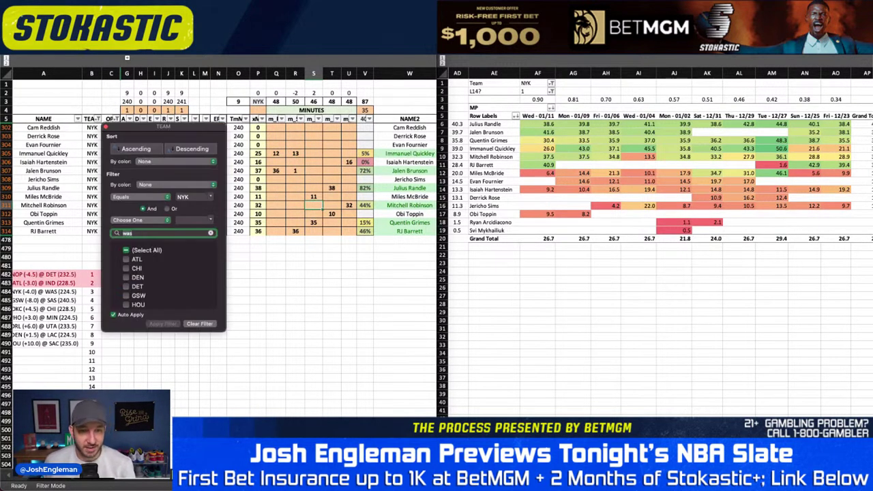
left_click(330, 209)
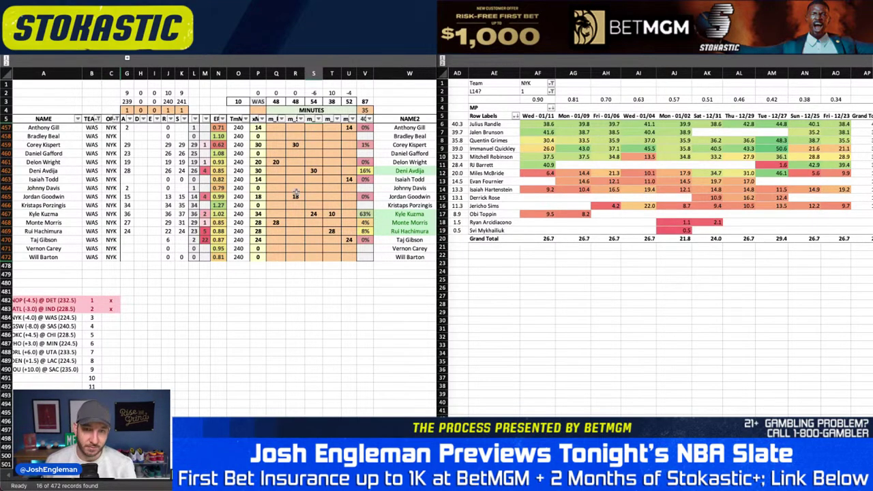
- Clear all of Washington's minutes in columns Q to U and filter the game-by-game minutes pivot table's Team to WAS
left_click_drag(349, 257, 273, 124)
key("Delete")
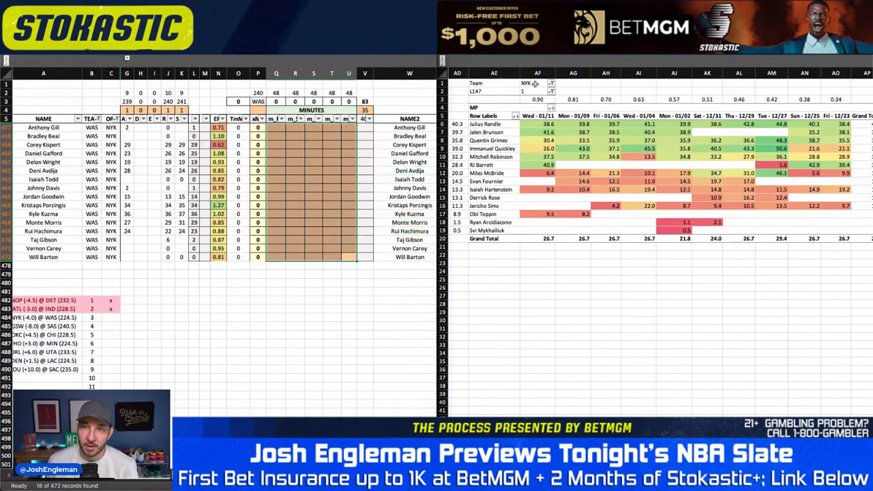
left_click(536, 84)
left_click(551, 83)
type("was")
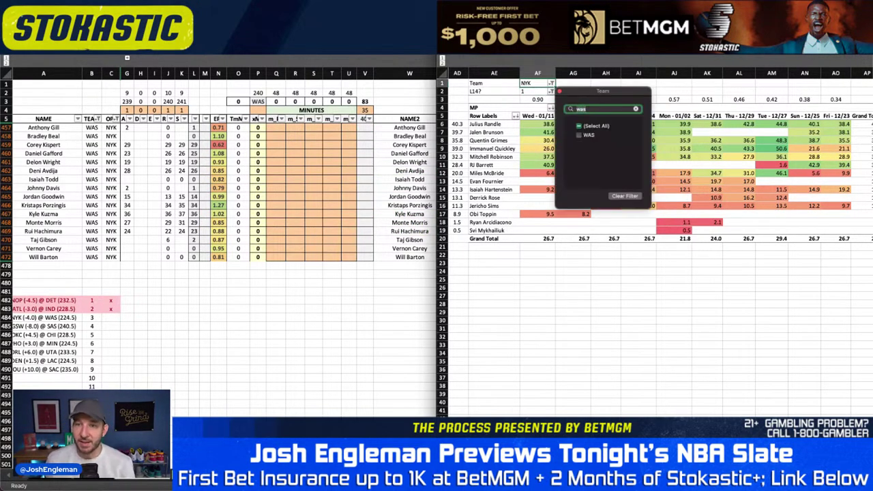
left_click(524, 145)
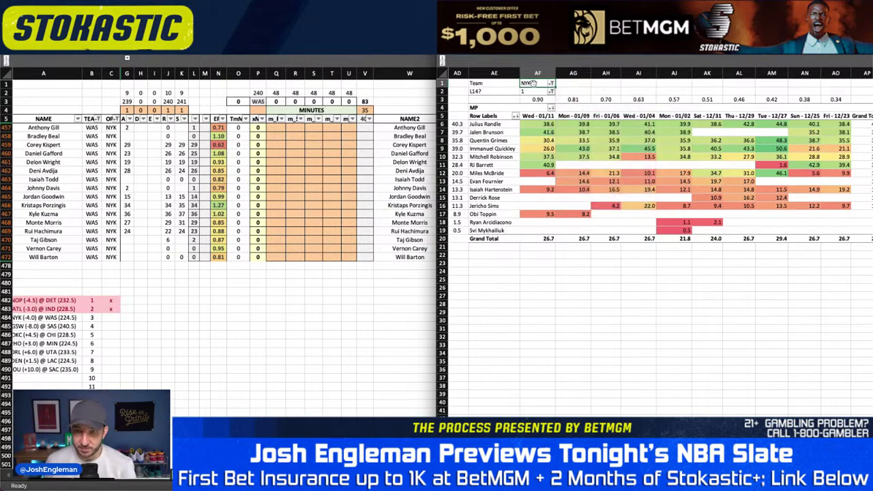
left_click(596, 89)
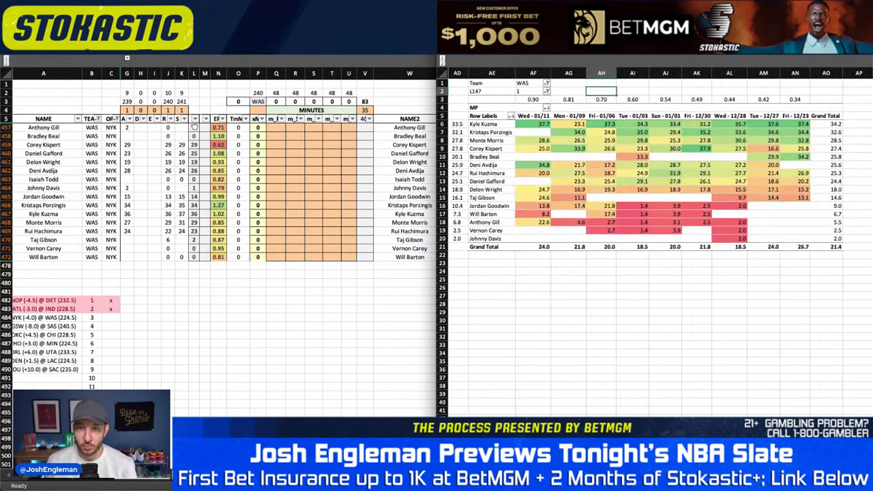
- Set the column Q minutes to 28 for Monte Morris and 20 for Delon Wright
left_click(299, 154)
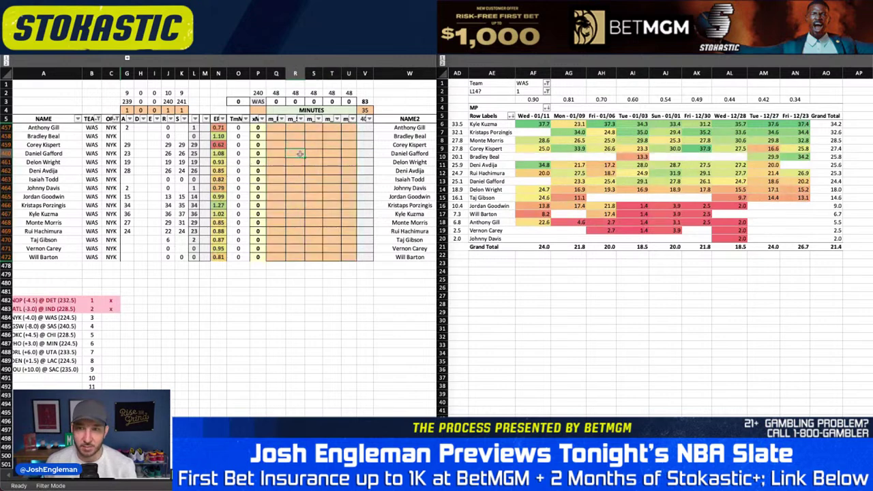
left_click(280, 171)
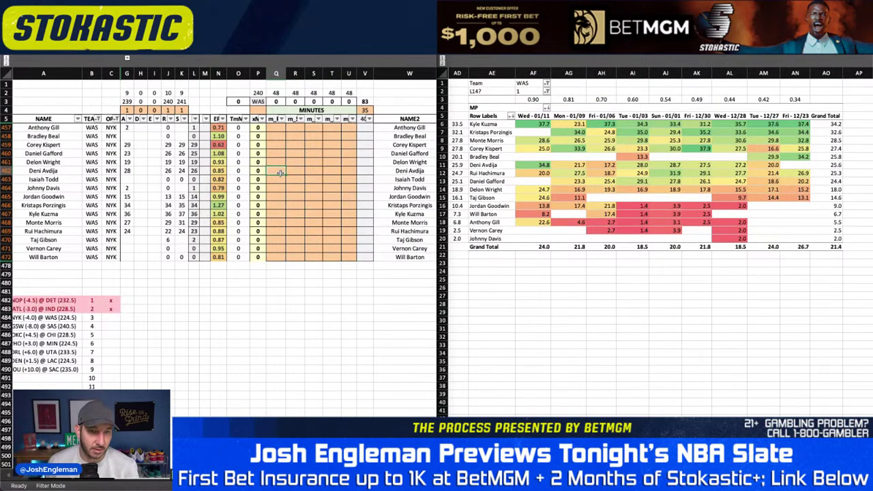
left_click(276, 222)
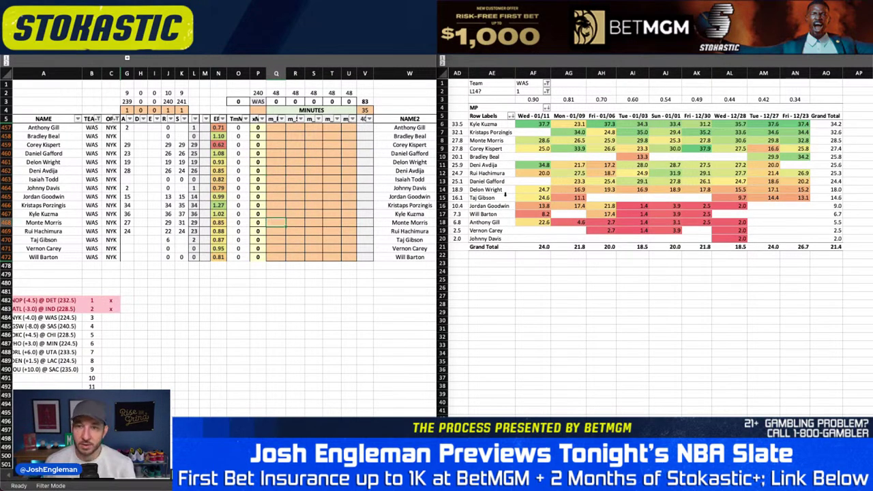
type("28")
key("Up")
key("Up")
key("Up")
key("Up")
key("Up")
key("Up")
key("Up")
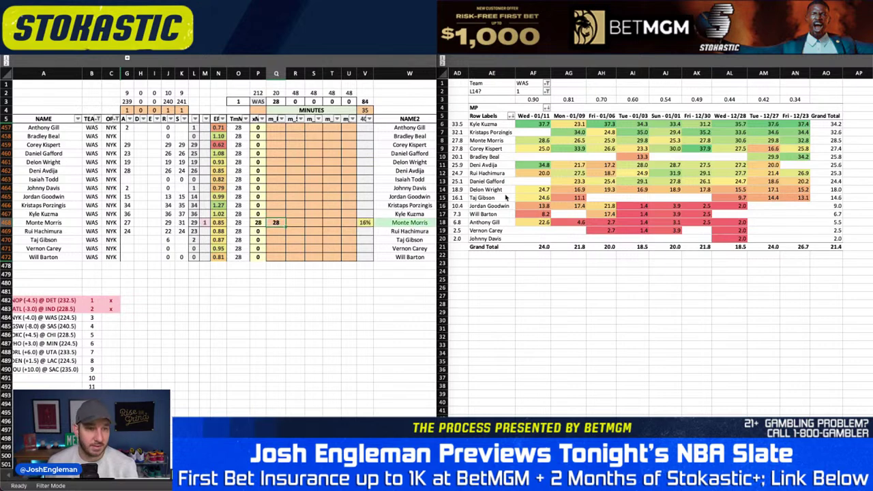
type("20")
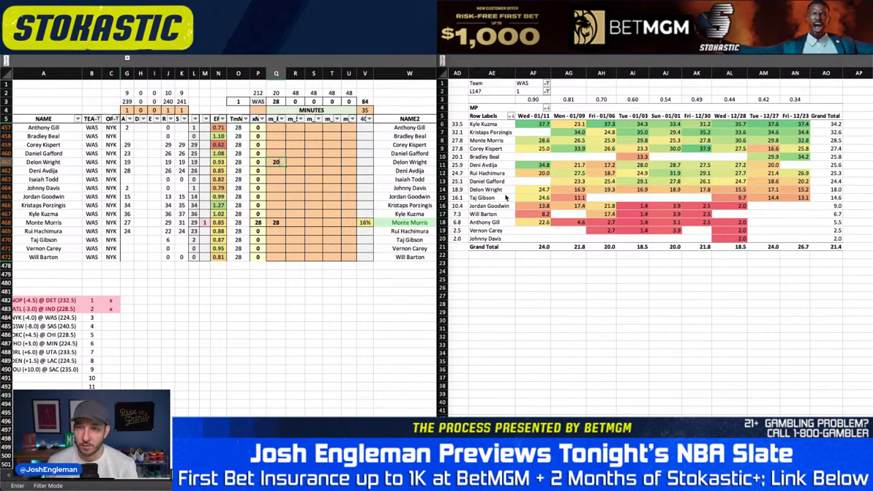
key("Return")
- Review Washington's recent game minutes in the pivot table and set Daniel Gafford's column U minutes to 25
left_click(540, 157)
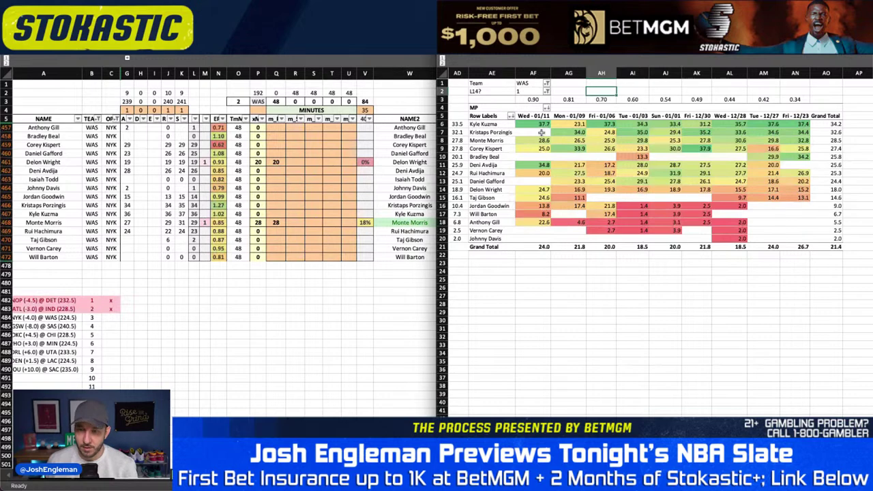
left_click_drag(542, 124, 544, 232)
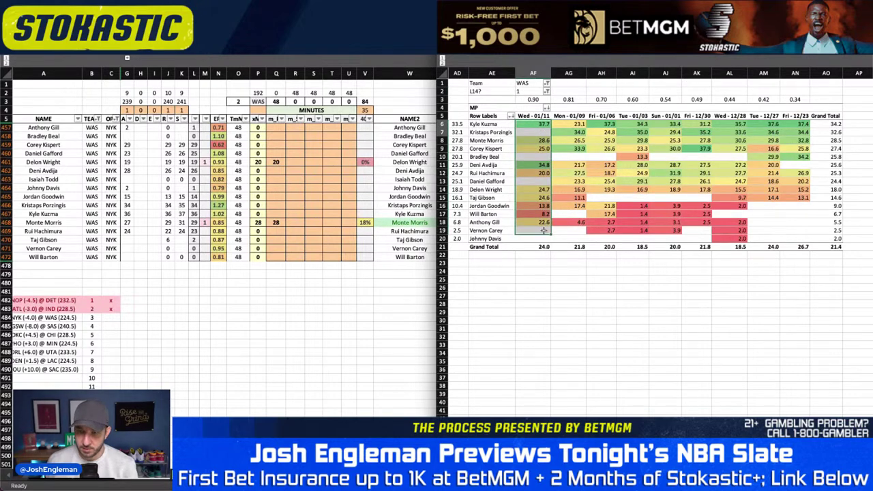
left_click(538, 142)
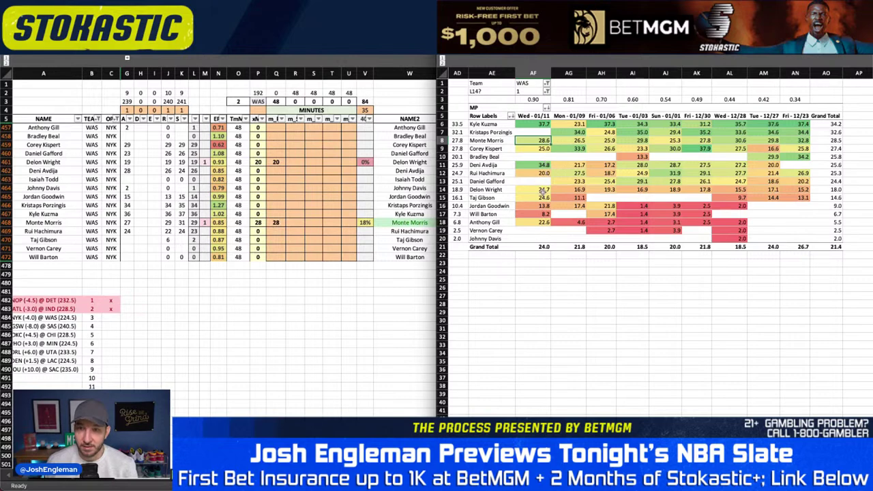
left_click(542, 190)
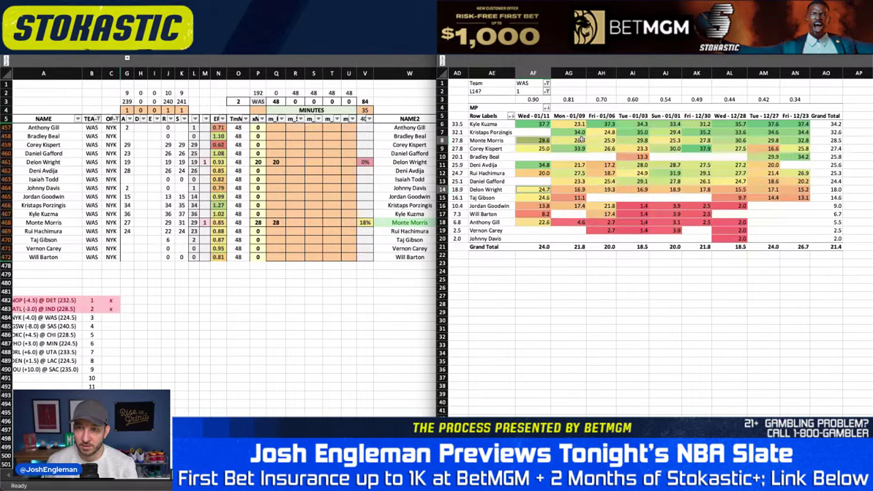
left_click(603, 190)
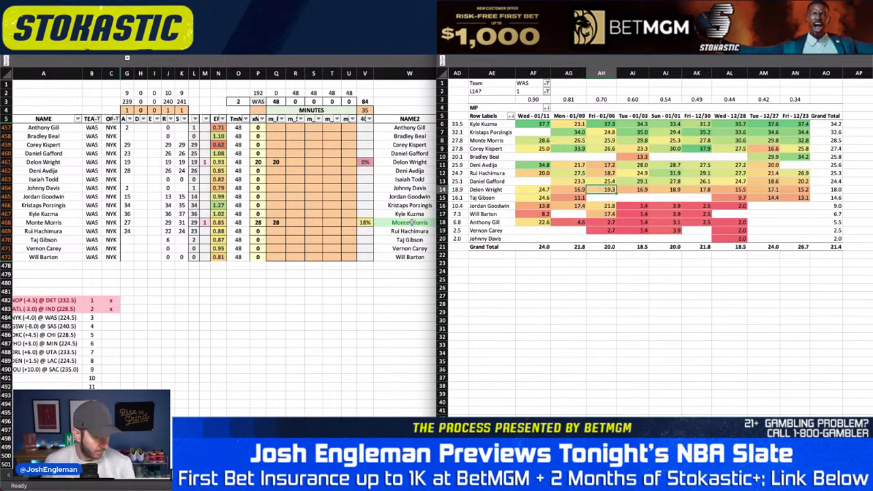
left_click(285, 228)
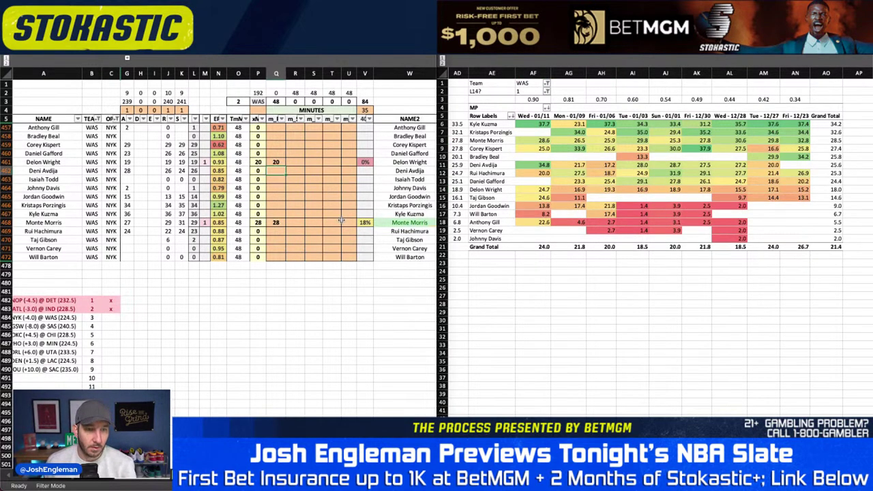
left_click(350, 151)
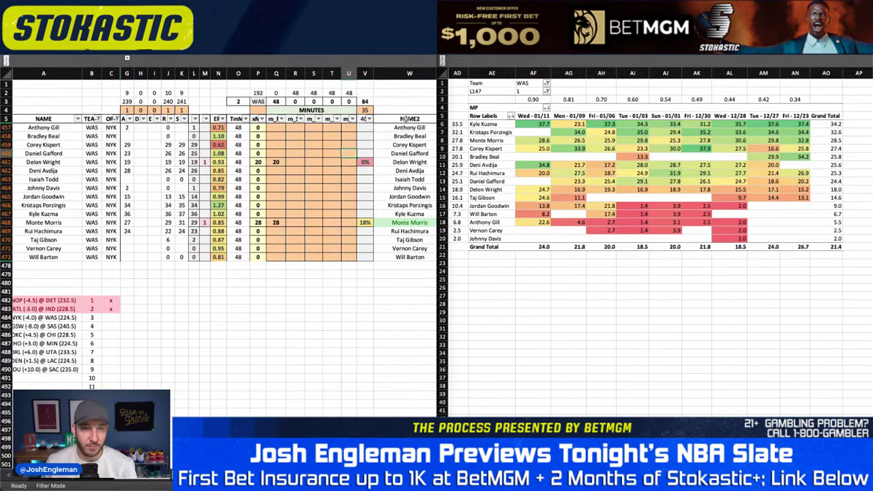
type("25")
key("Return")
- Give Kristaps Porzingis 23 minutes in column U and 9 minutes in column T
key("Down")
key("Down")
key("Down")
key("Down")
key("Down")
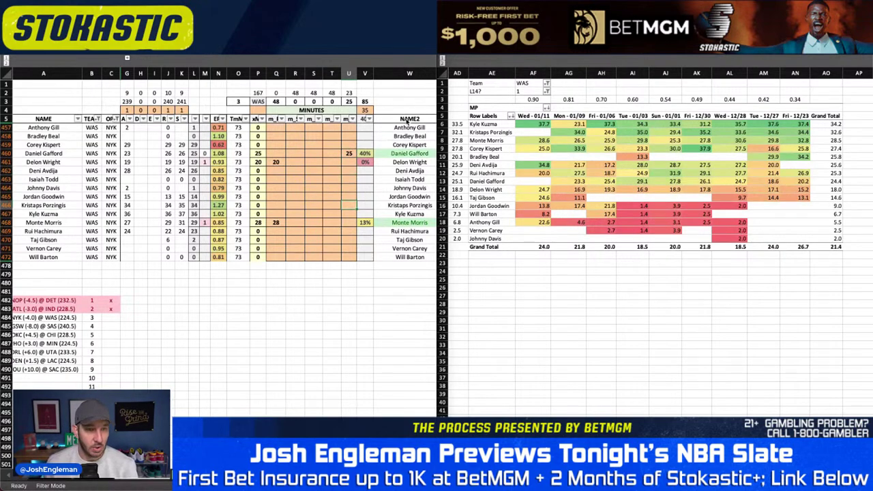
type("23")
key("Left")
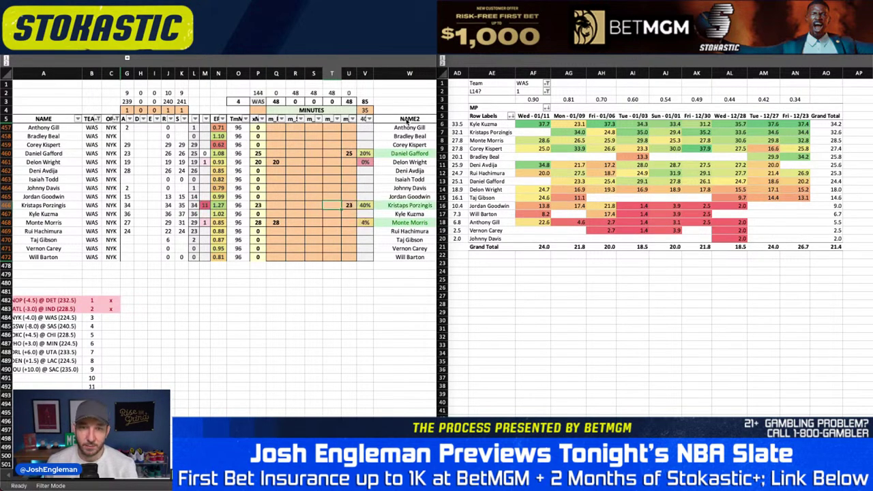
type("9")
key("Return")
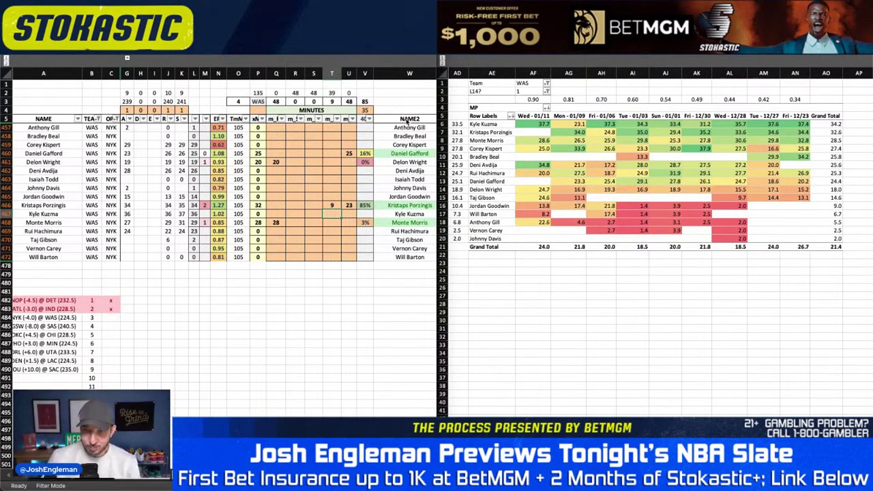
- Set Rui Hachimura's column T minutes to 24
key("Up")
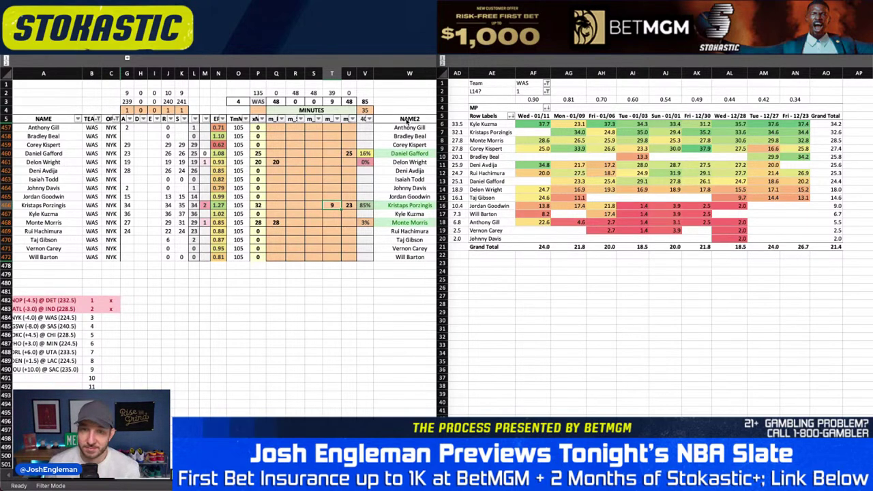
key("Down")
key("Down")
key("Down")
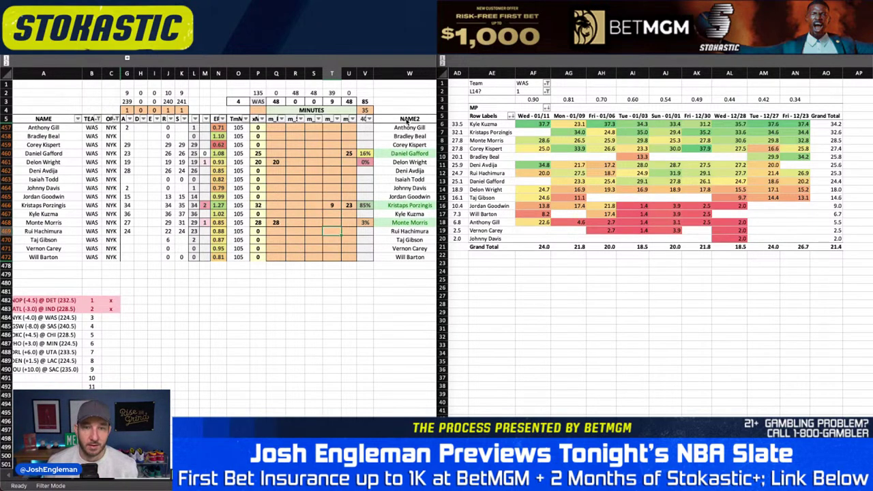
type("24")
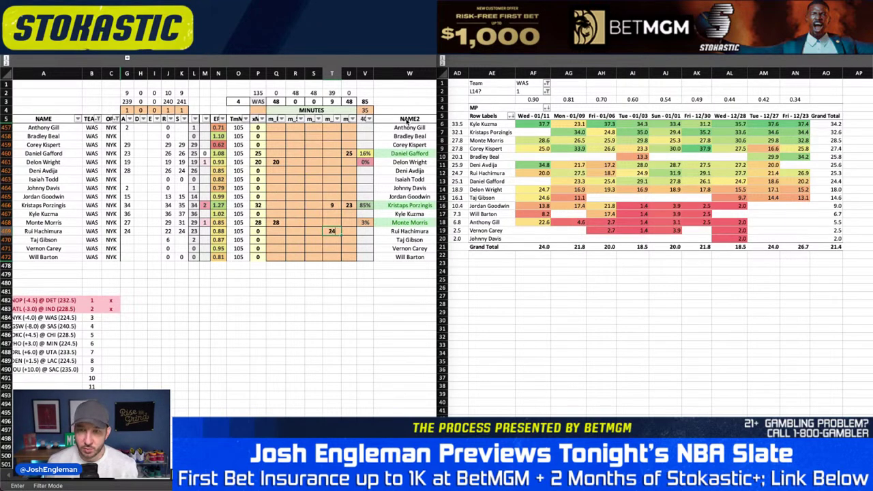
key("ctrl+Return")
- Set Kyle Kuzma's column S minutes to 34
key("Up")
key("Up")
key("Down")
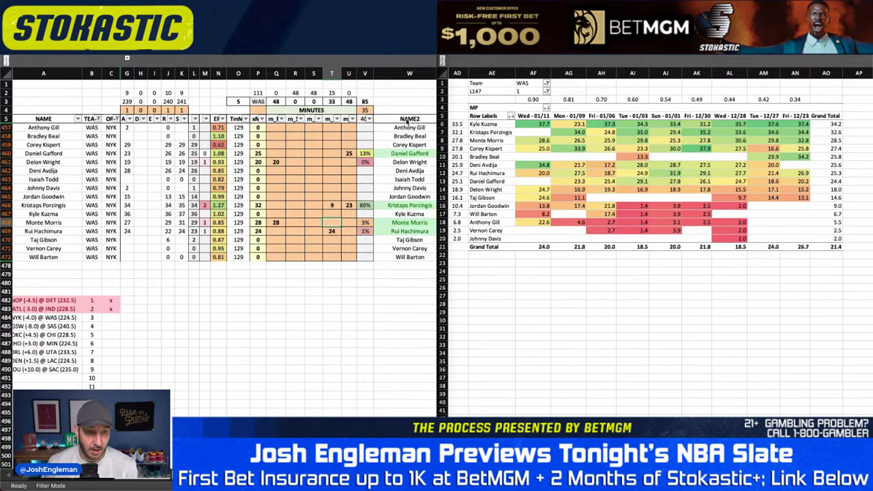
key("Left")
key("Up")
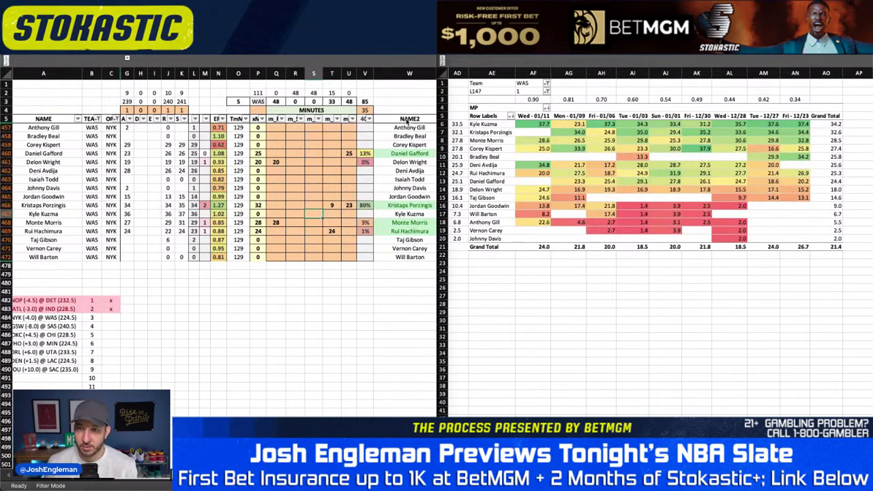
type("34")
key("Left")
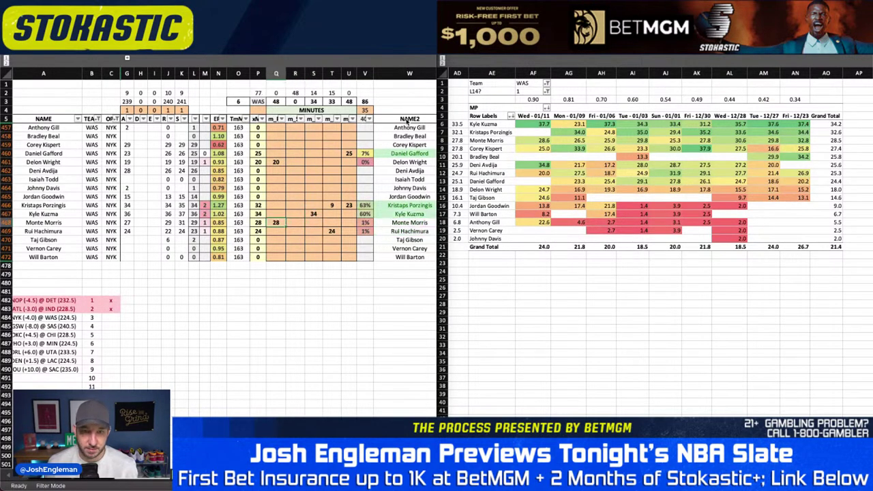
- Set Corey Kispert's column R minutes to 29
key("Up")
key("Up")
key("Up")
key("Up")
key("Up")
key("Up")
key("Up")
key("Up")
key("Up")
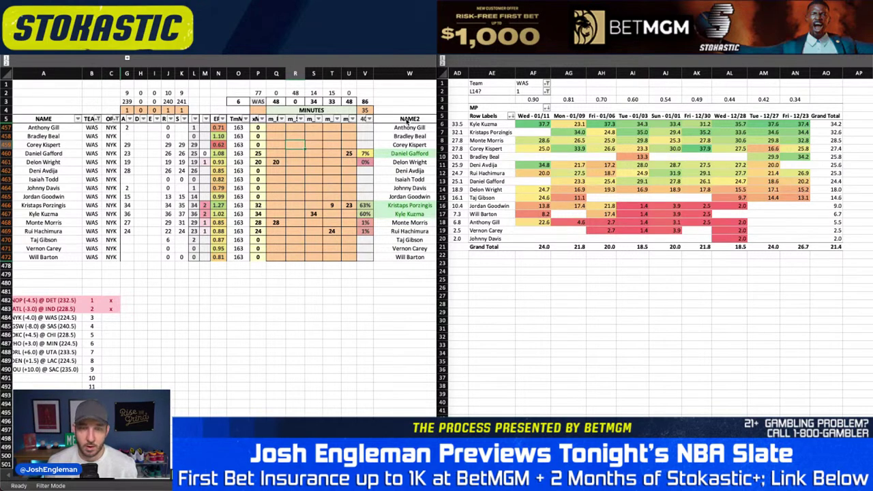
type("29")
key("Return")
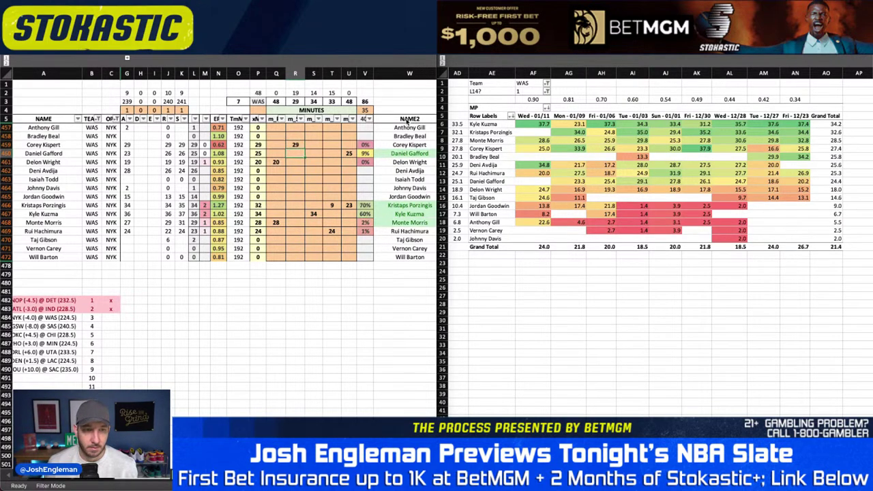
- Give Deni Avdija 19 minutes in column R and 6 minutes in column S
key("Down")
key("Down")
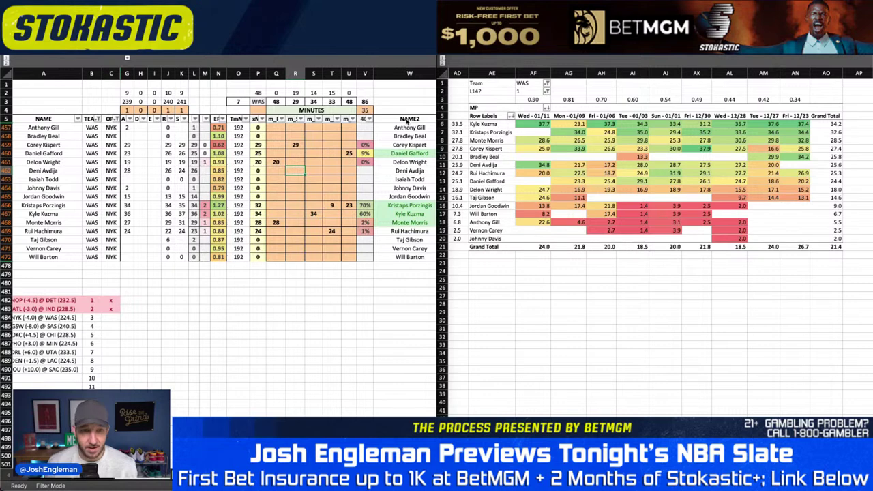
type("19")
key("Tab")
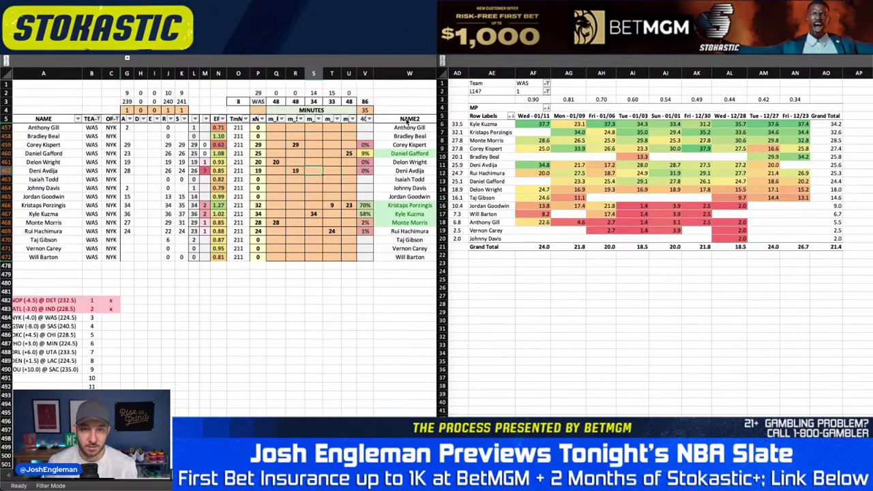
type("7")
key("BackSpace")
type("6")
key("Return")
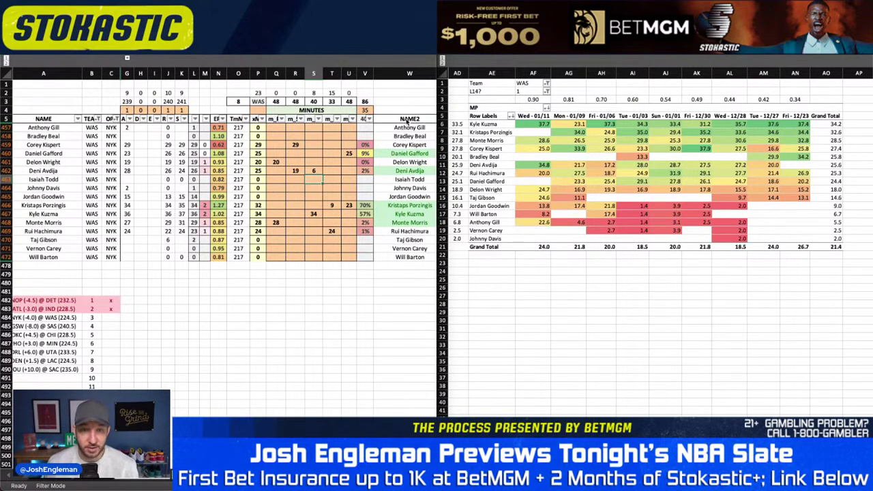
- Set Taj Gibson's column T minutes to 10 and return to Kyle Kuzma's column T cell
key("Down")
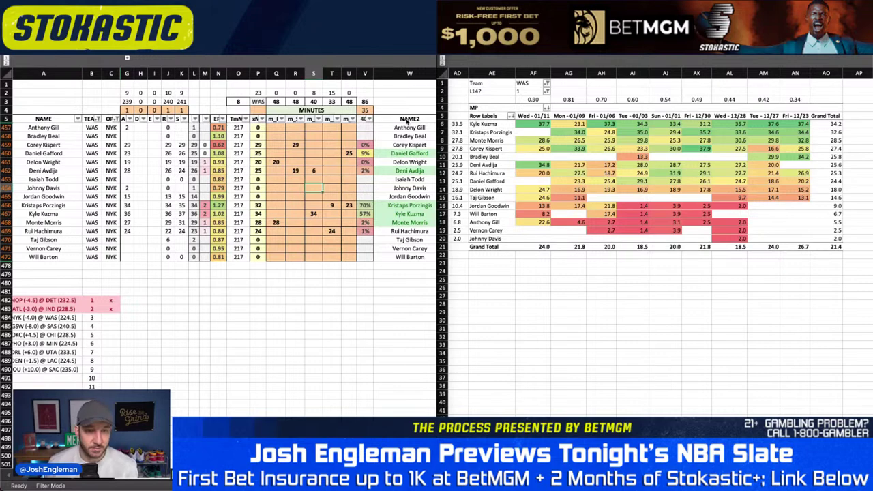
key("Down")
key("Down")
key("Down")
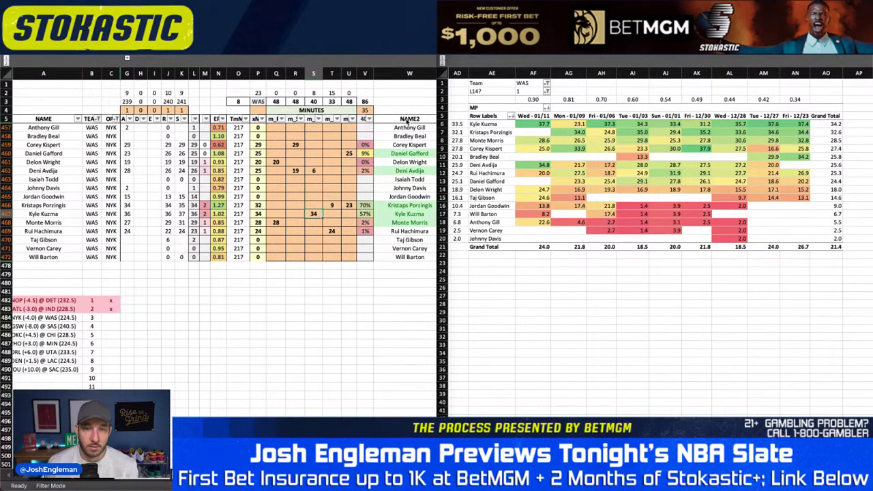
key("Right")
key("Down")
key("Down")
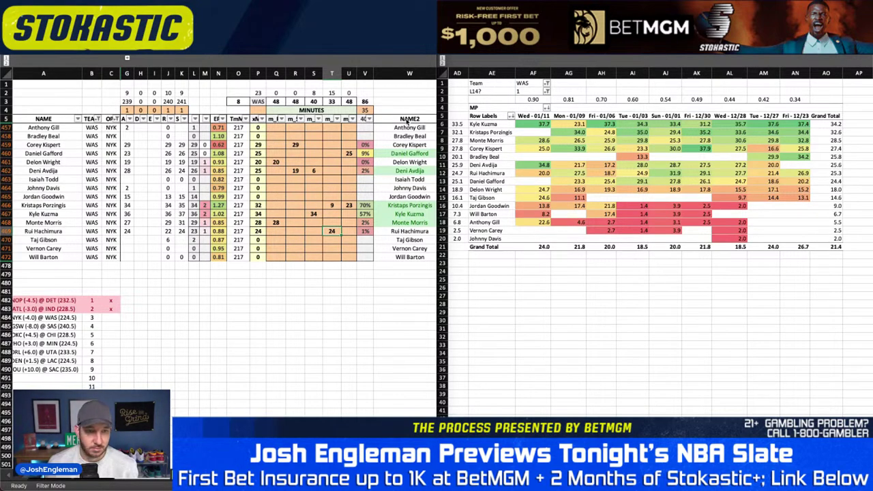
key("Down")
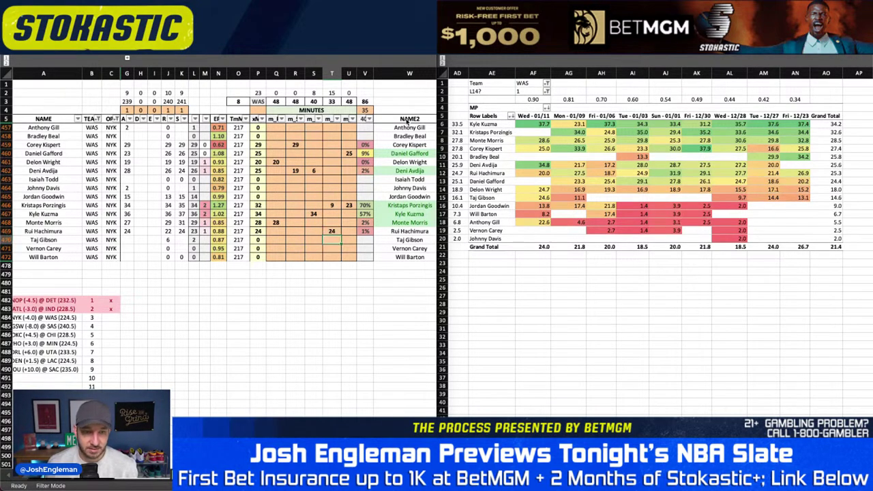
type("10")
key("Return")
key("Up")
key("Up")
key("Up")
key("Up")
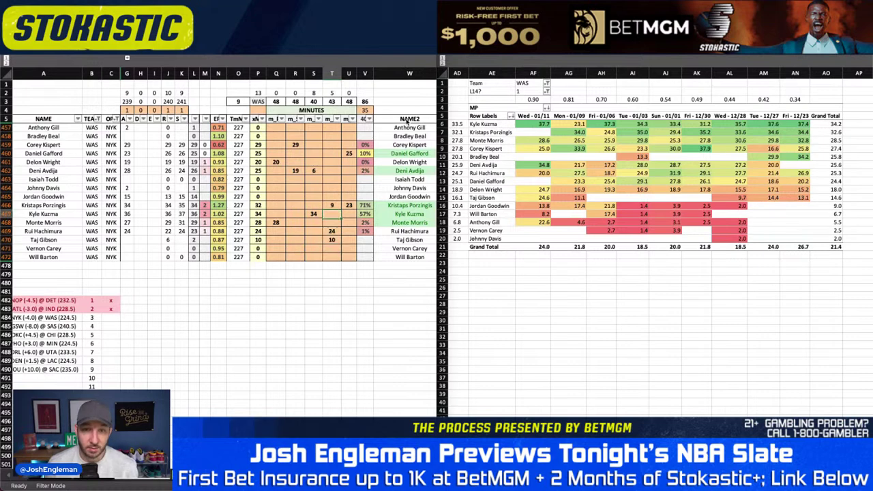
- Set Jordan Goodwin's column R minutes to 13
key("Up")
key("Down")
key("Left")
key("Left")
key("Up")
key("Up")
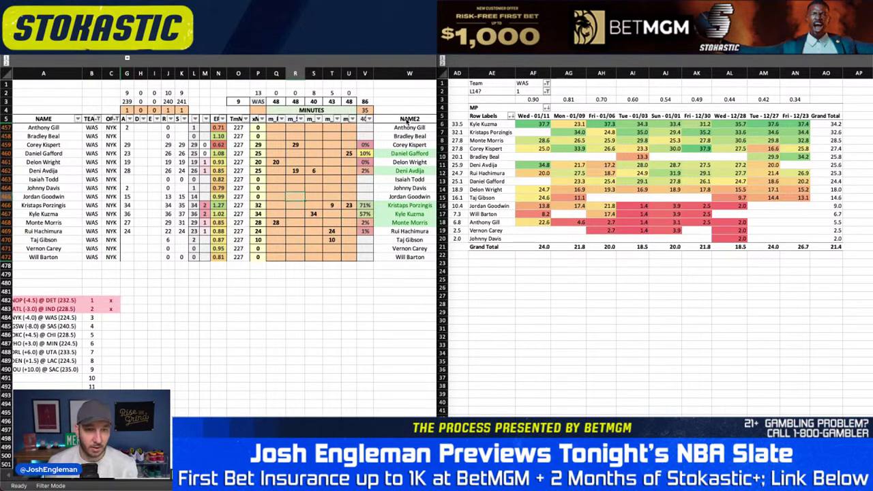
type("13")
key("Return")
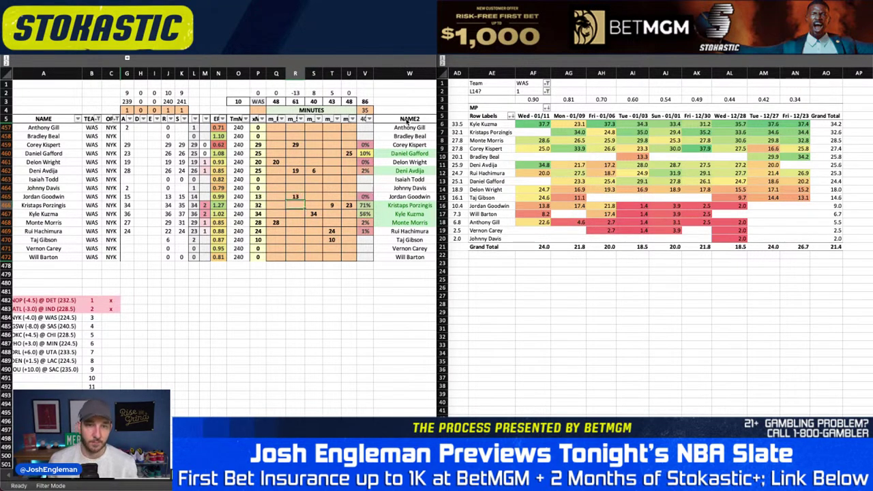
- Clear the override values in columns X through AC for the players from Delon Wright down to Will Barton
scroll(280, 213, "right", 10)
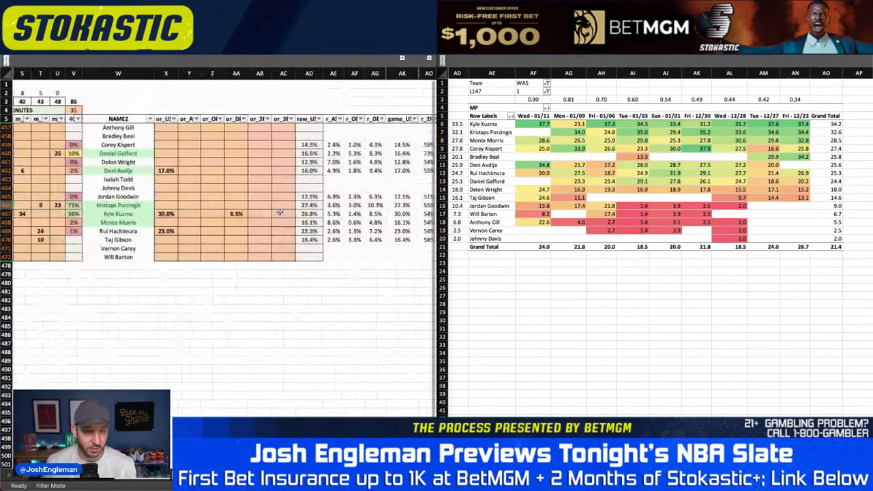
scroll(280, 213, "right", 1)
left_click_drag(140, 162, 267, 263)
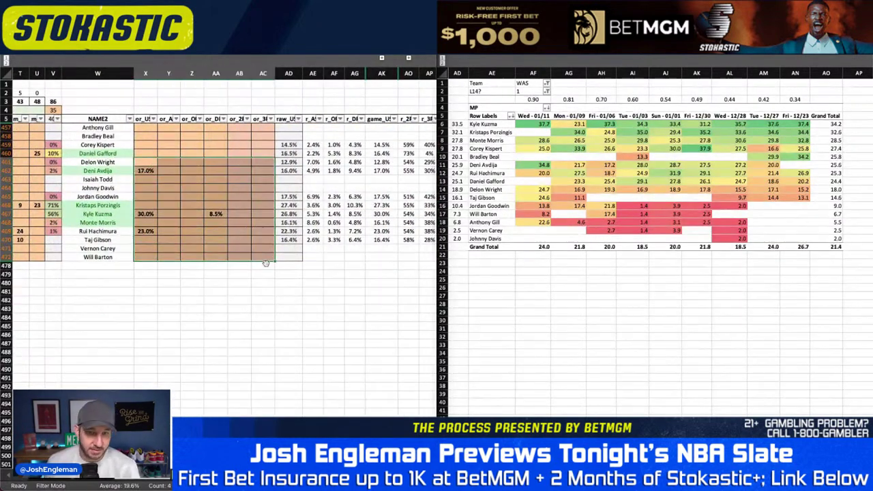
key("Delete")
left_click(192, 188)
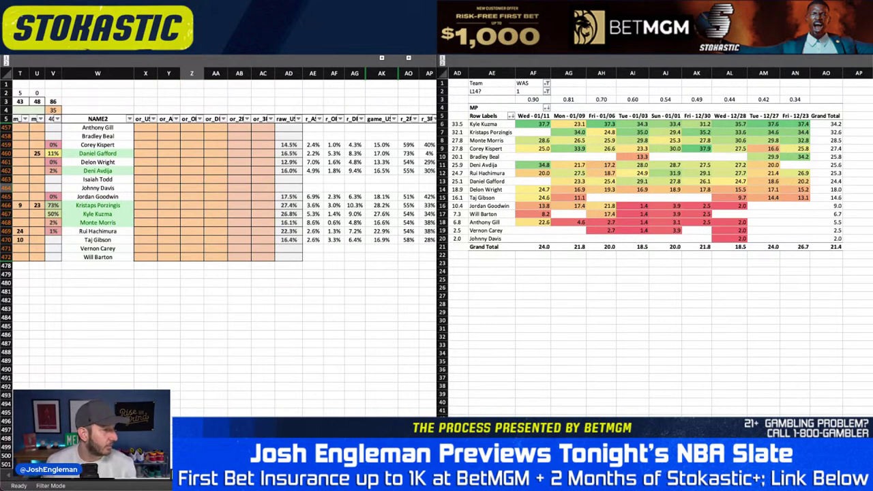
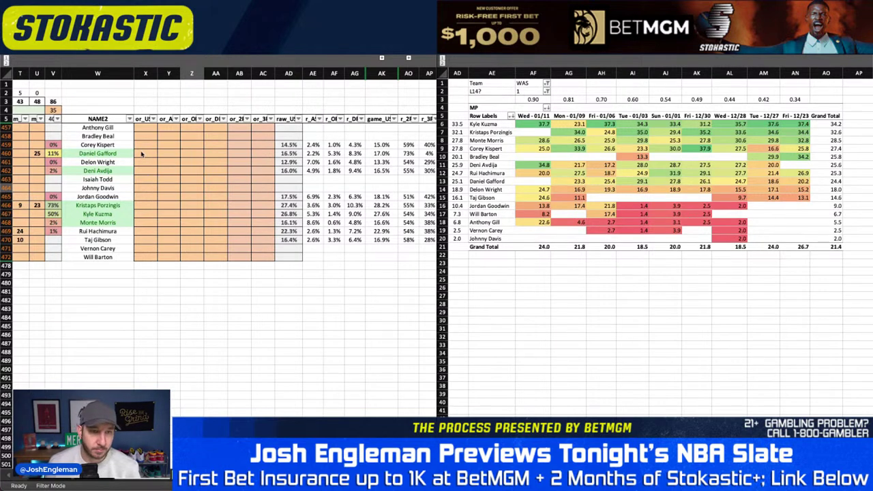
- Set Kyle Kuzma's usage override in column X to 29%
key("Left")
key("Left")
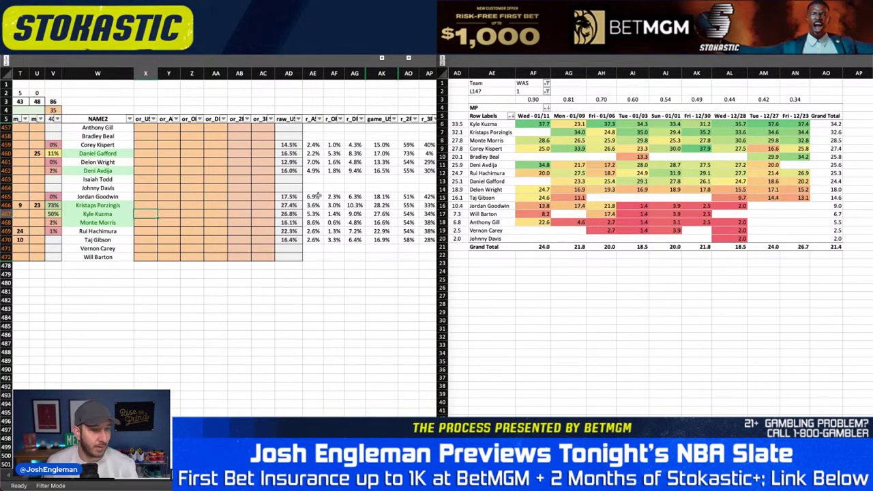
type("29")
key("Return")
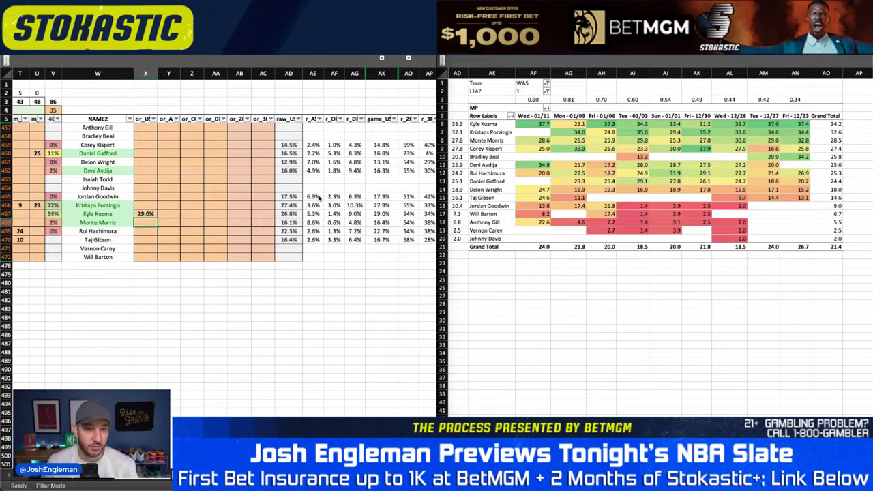
- Try a usage override of 29.5% for Kristaps Porzingis in column X
key("Up")
key("Up")
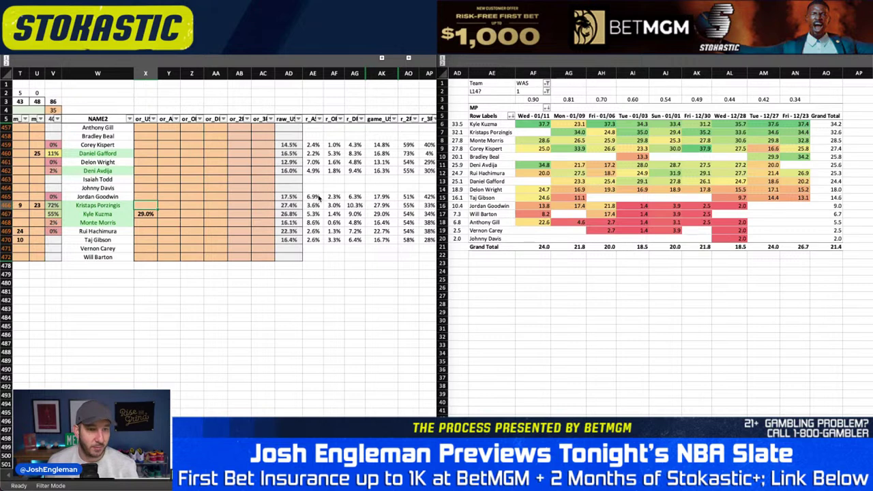
type("29.5")
key("Return")
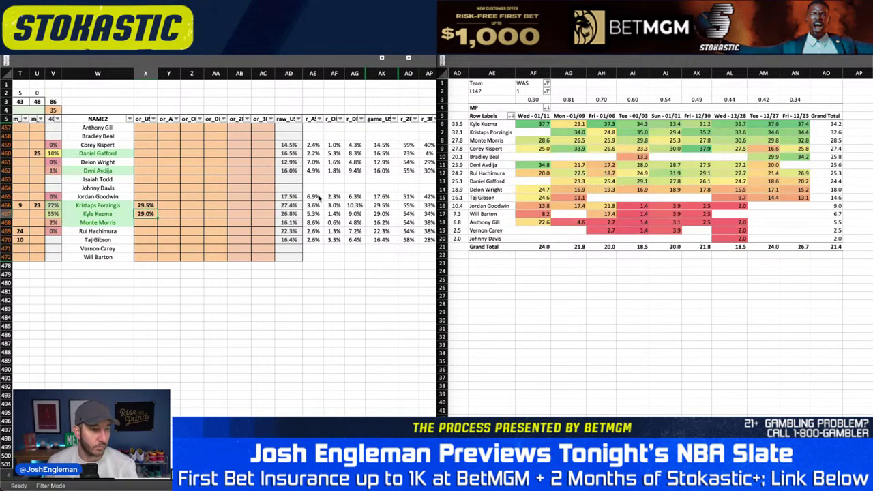
- Set Kristaps Porzingis's usage override in column X to 29%
key("Up")
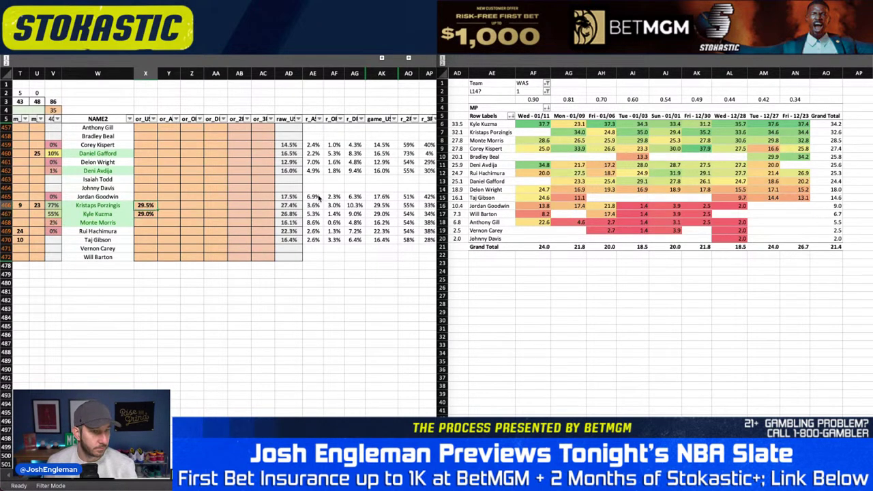
type("29")
key("Return")
- Set Monte Morris's usage override in column X to 16.1%
key("Down")
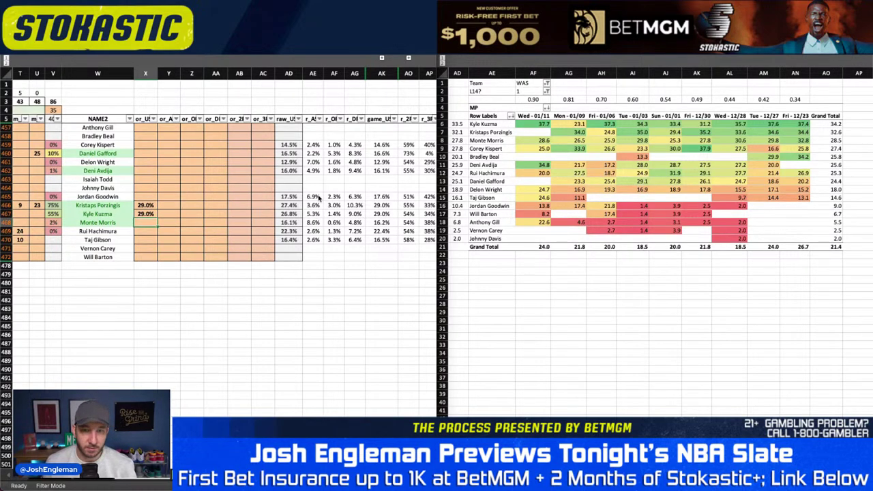
type("16")
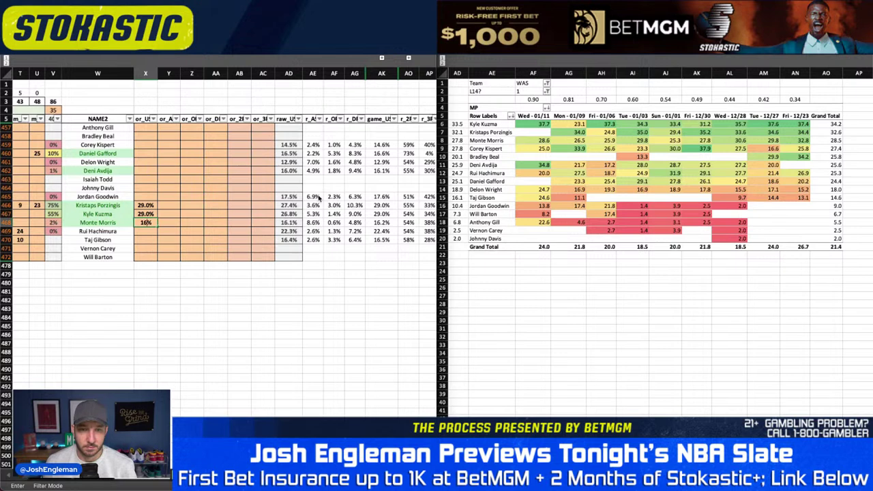
type(".")
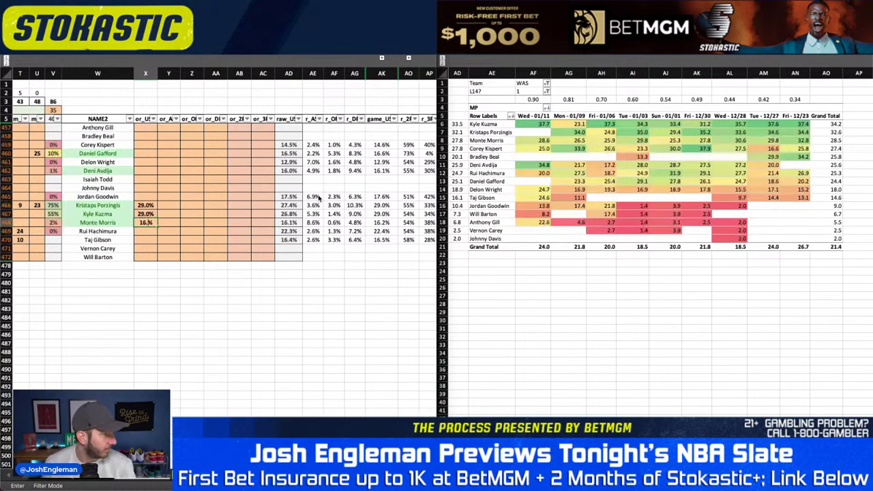
type("1")
key("Up")
- Set Deni Avdija's usage override in column X to 16%
key("Up")
key("Up")
key("Up")
key("Up")
key("Up")
type("16")
key("Return")
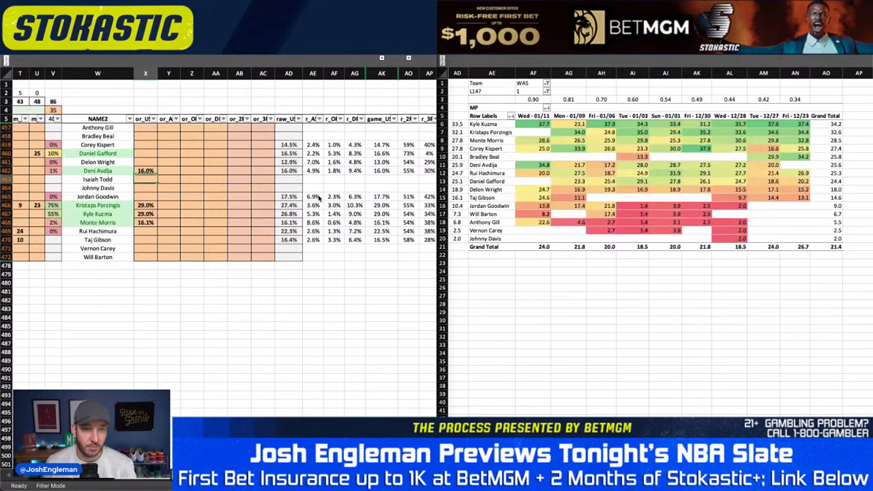
- Set Daniel Gafford's usage override in column X to 16%
key("Up")
key("Up")
key("Up")
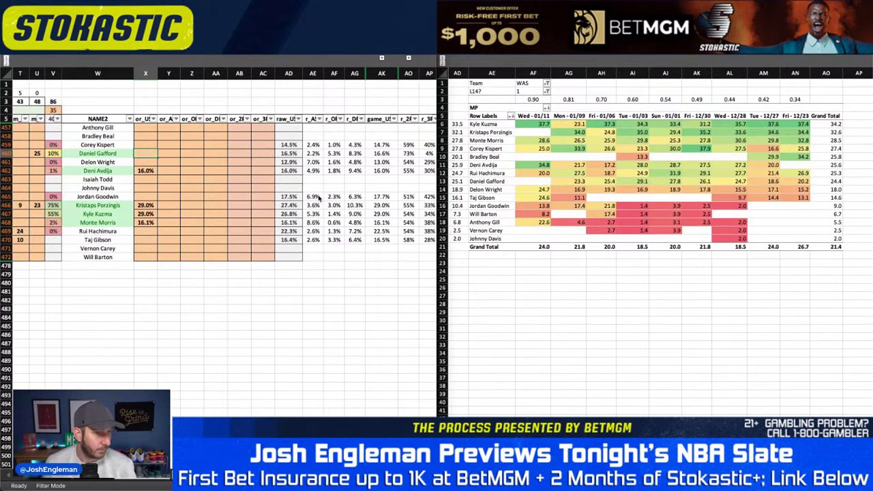
type("16")
key("Return")
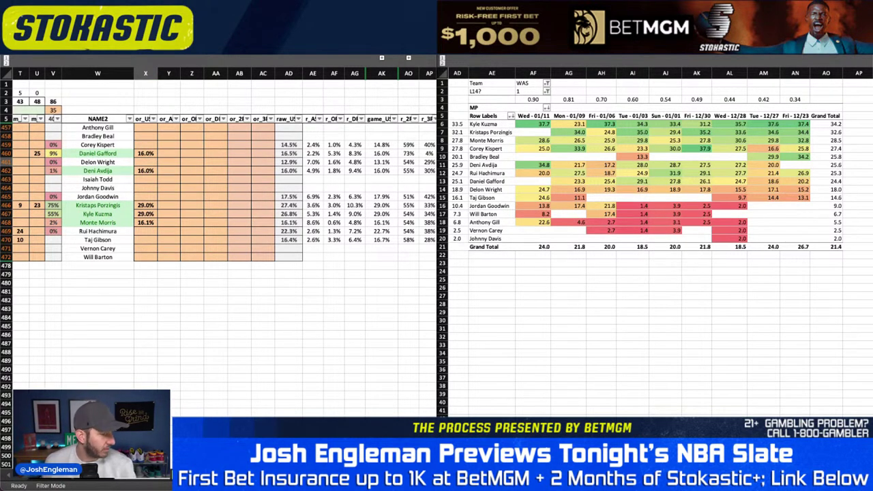
- Review the assist rates of Washington's rotation players against the empty assist overrides in column Y
left_click(172, 224)
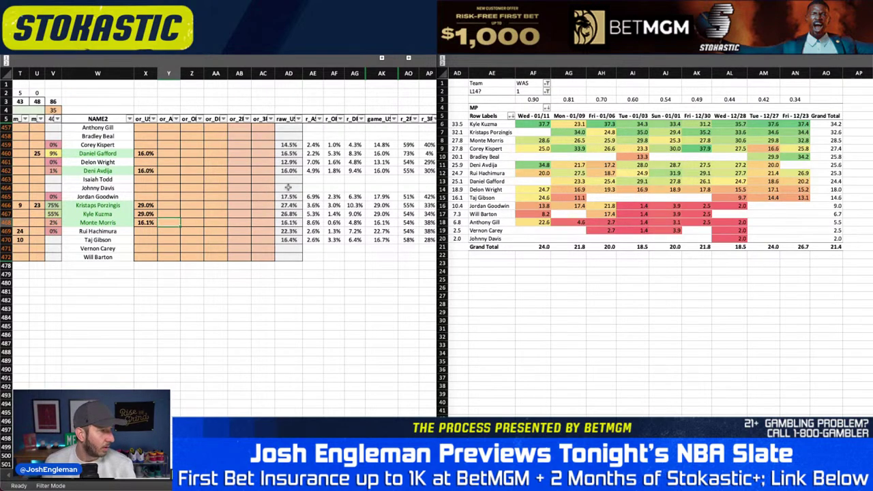
key("Up")
key("Up")
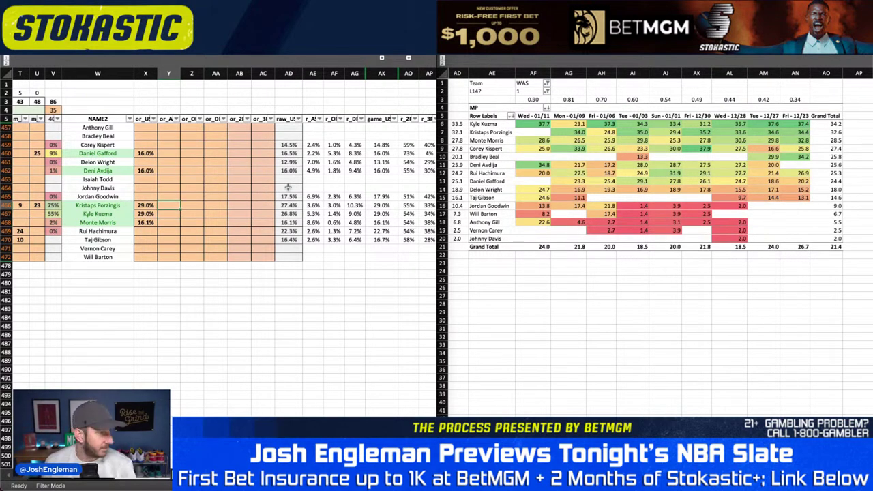
key("Down")
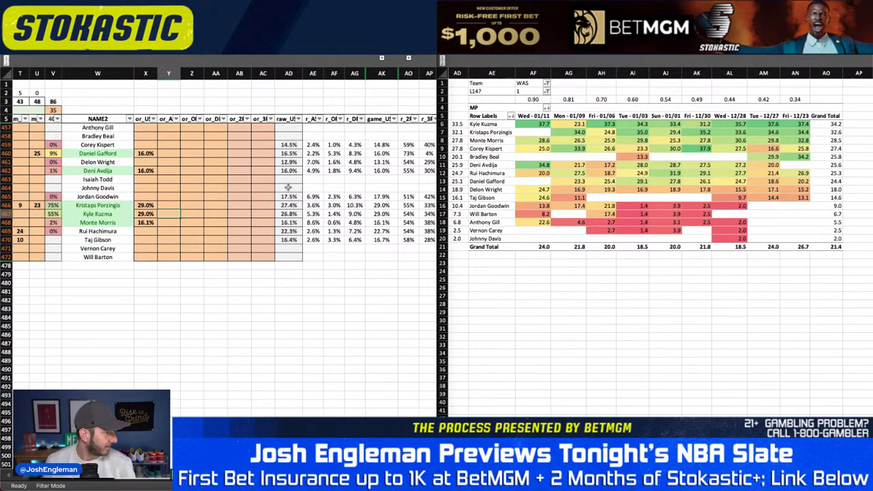
key("Up")
key("Up")
key("Up")
key("Up")
key("Up")
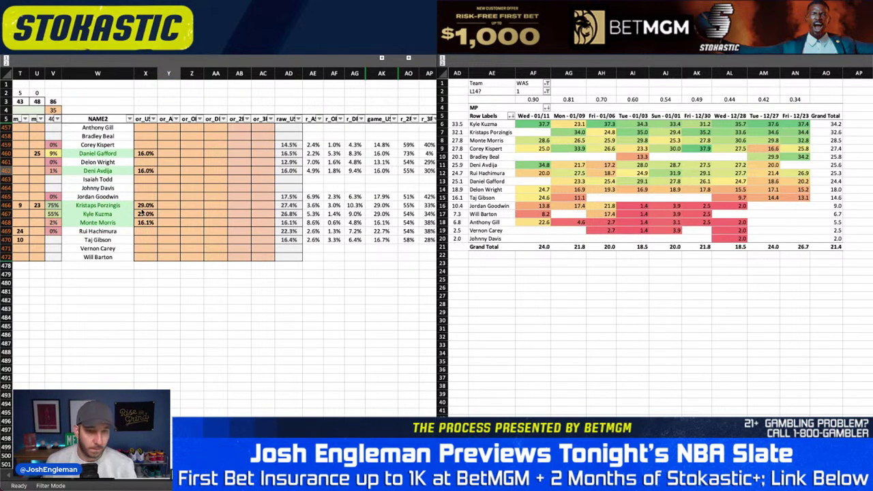
- Review the defensive rebound rates of Porzingis, Kuzma and Avdija against the empty overrides in column AA
left_click(216, 205)
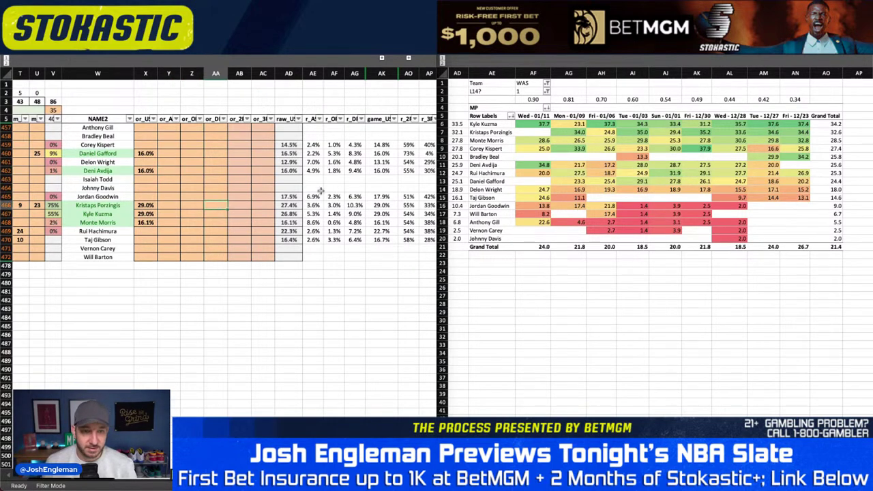
key("Down")
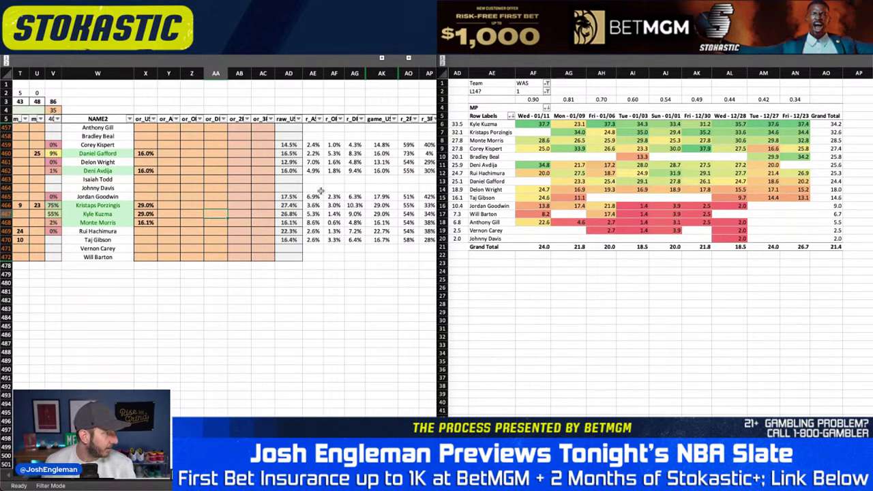
key("Up")
key("Up")
key("Up")
key("Up")
key("Up")
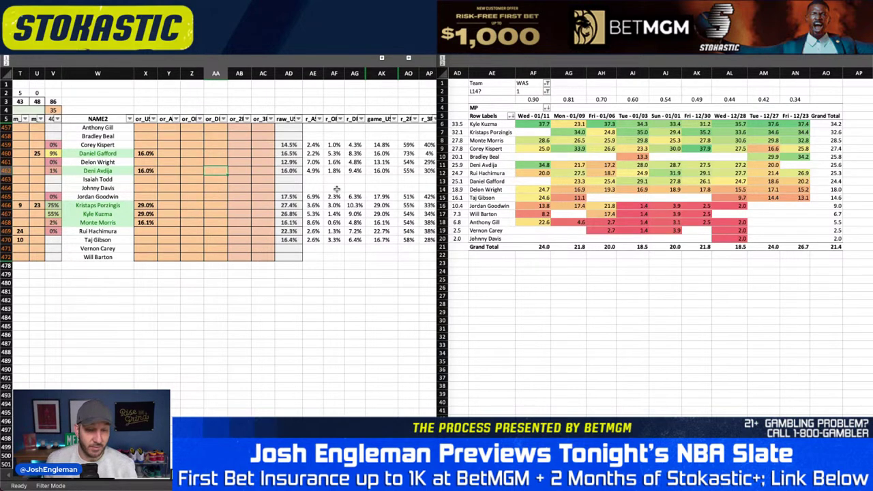
- Bring up the DraftKings and FanDuel projections sheet and change the minutes-history team filter to NYK
scroll(336, 189, "left", 10)
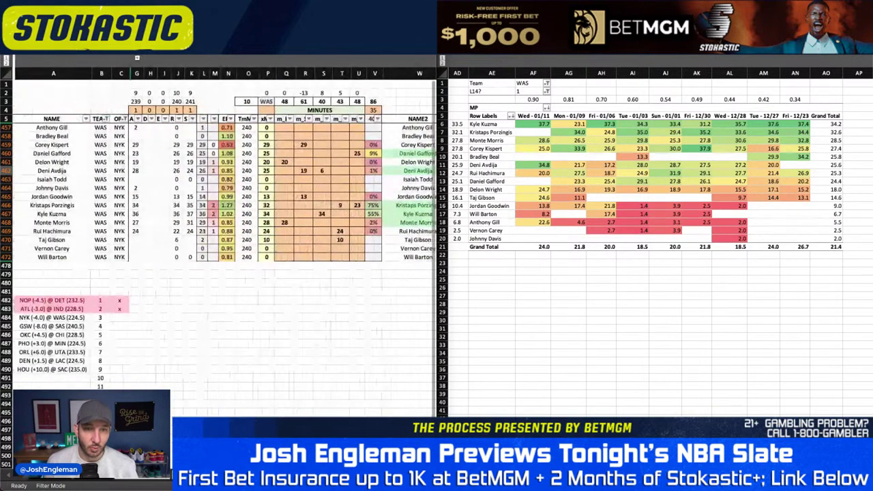
key("ctrl+Page_Down")
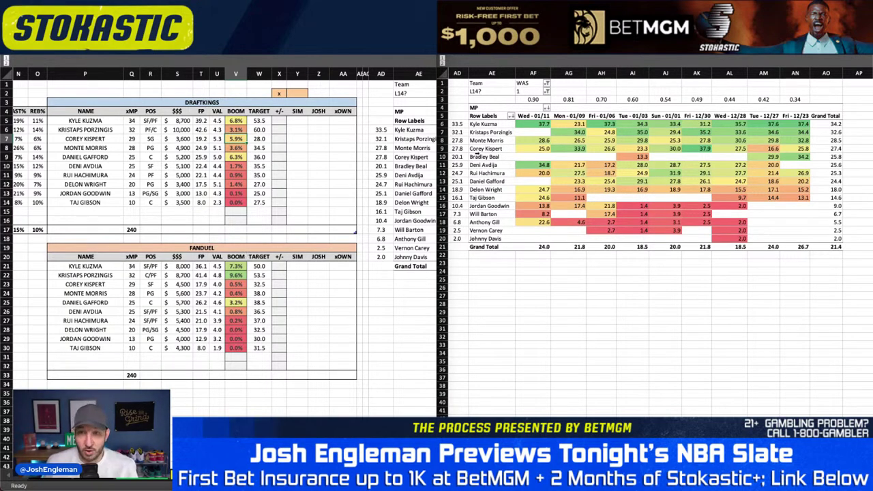
left_click(527, 83)
left_click(527, 83)
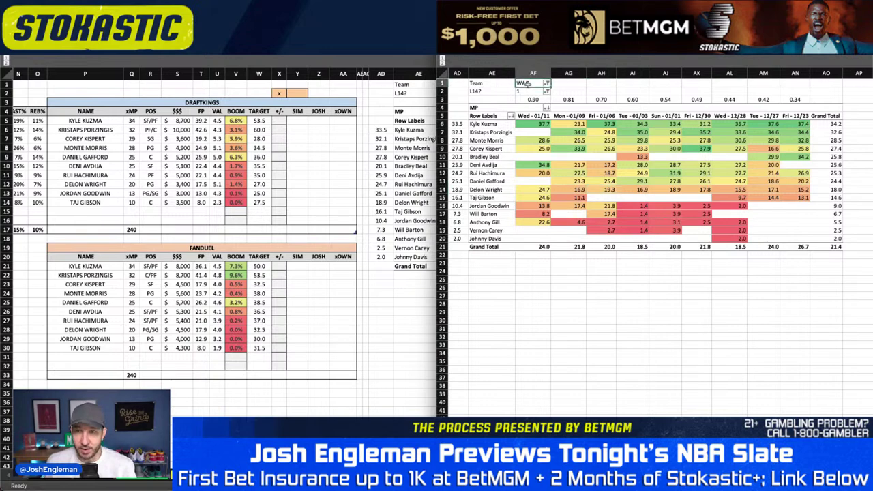
type("NYK")
key("Return")
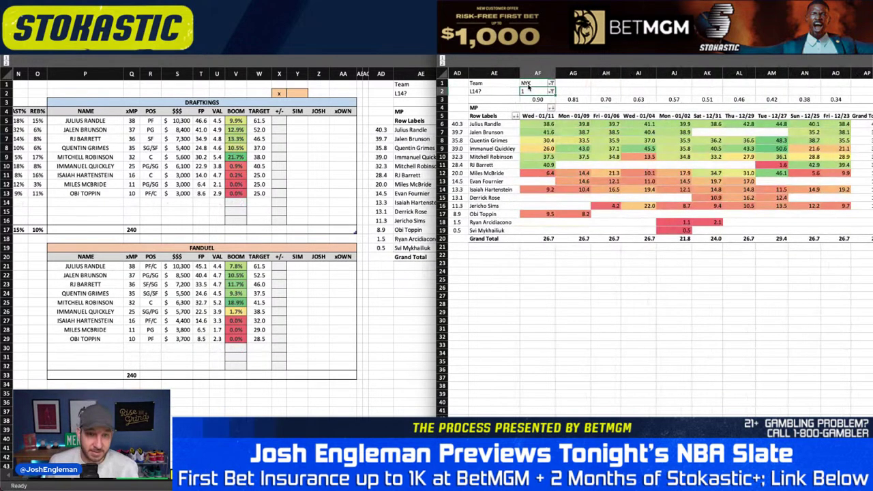
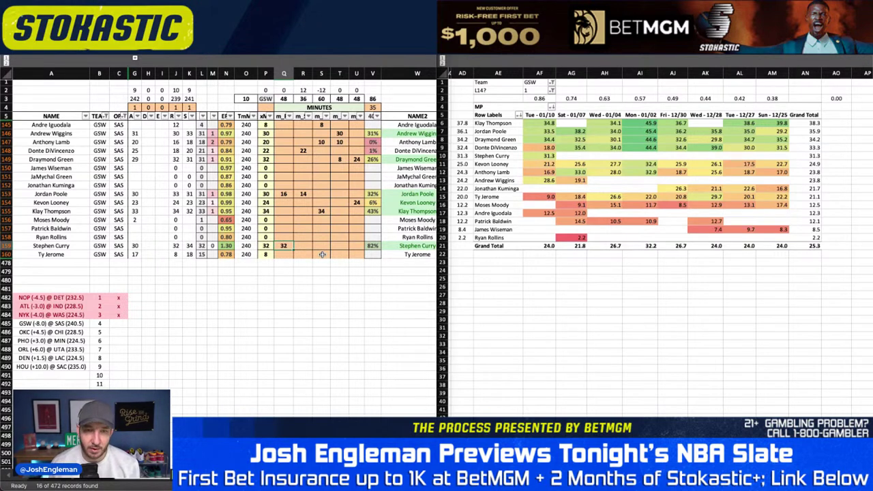
- Set Ty Jerome's column S minutes to 8 in the Golden State rows
left_click(322, 255)
type("8")
left_click(301, 202)
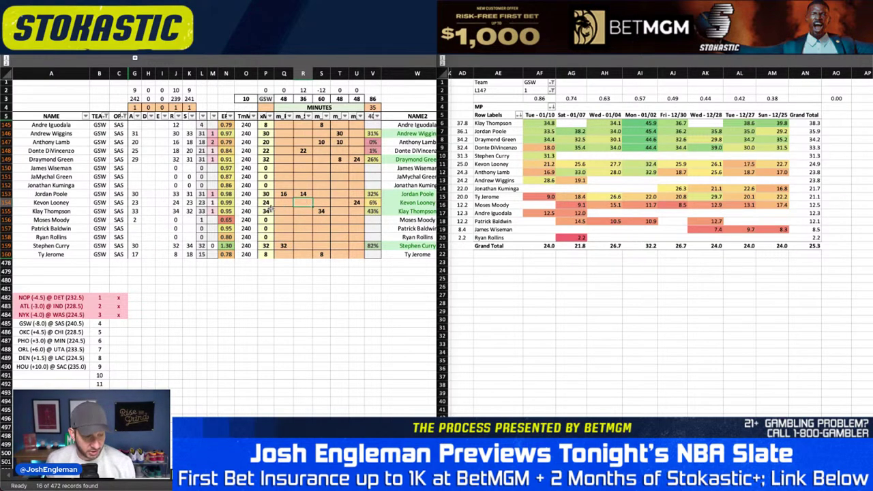
- Filter the player list's TEAM column to SAS
left_click(107, 118)
type("sas")
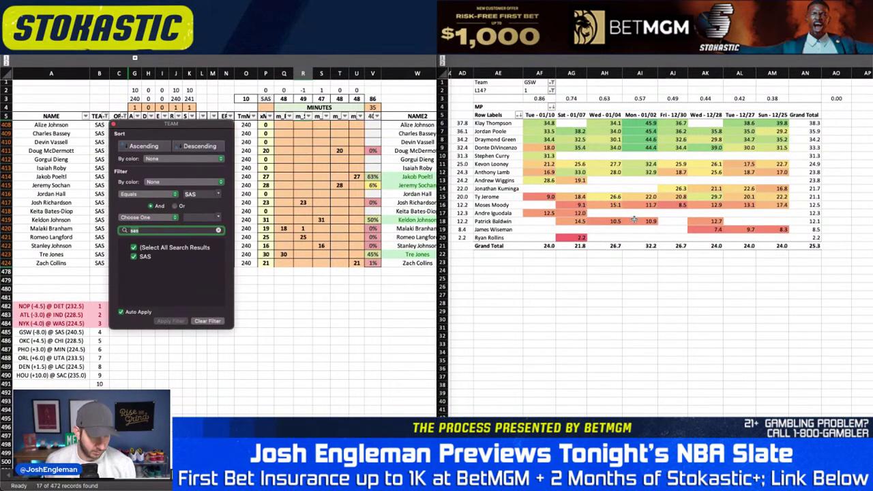
left_click(361, 184)
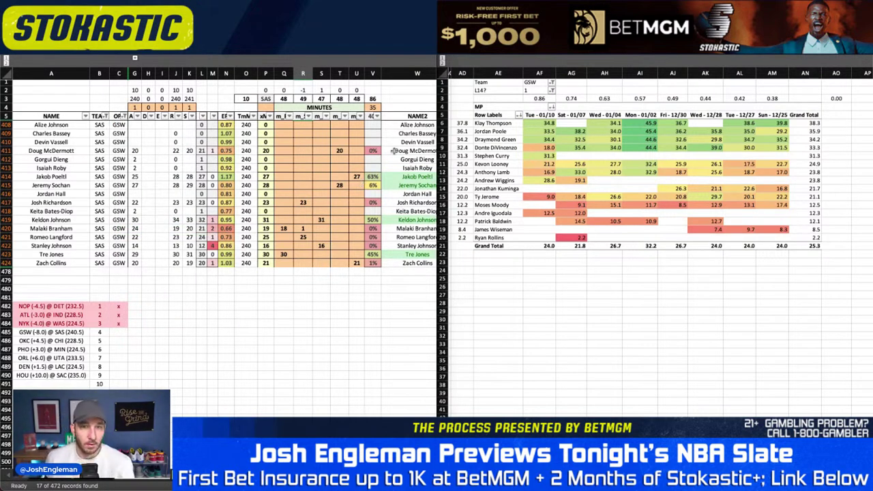
- Change the minutes-history table's team filter to SAS and return to the San Antonio minutes rows
left_click(339, 151)
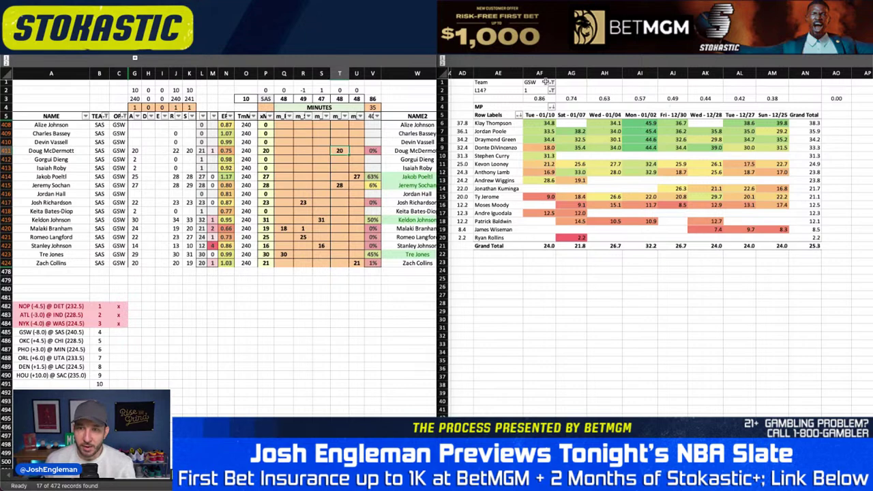
left_click(540, 82)
type("SAS")
key("Return")
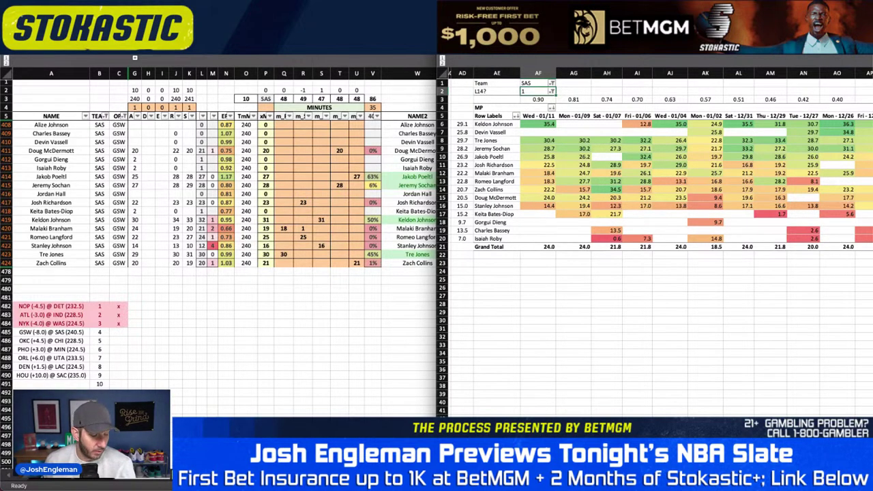
left_click(200, 202)
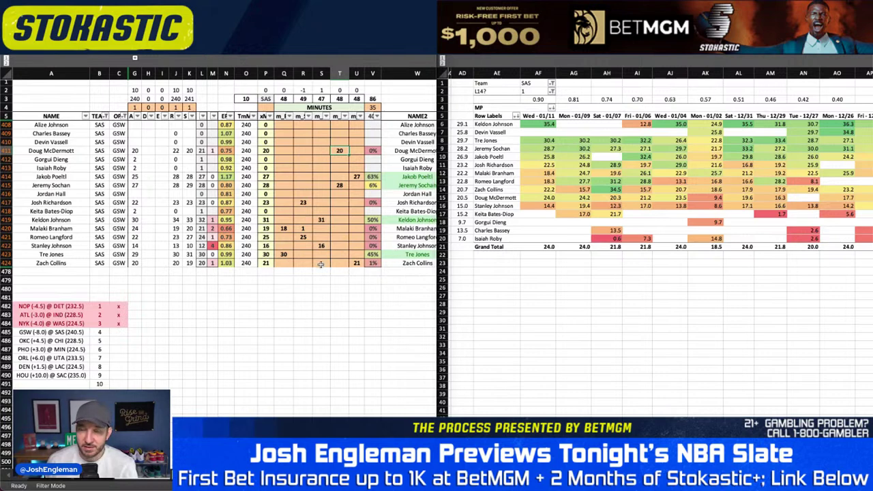
- Set Keldon Johnson's column S minutes to 32 and clear Malaki Branham's column R minutes
left_click(322, 220)
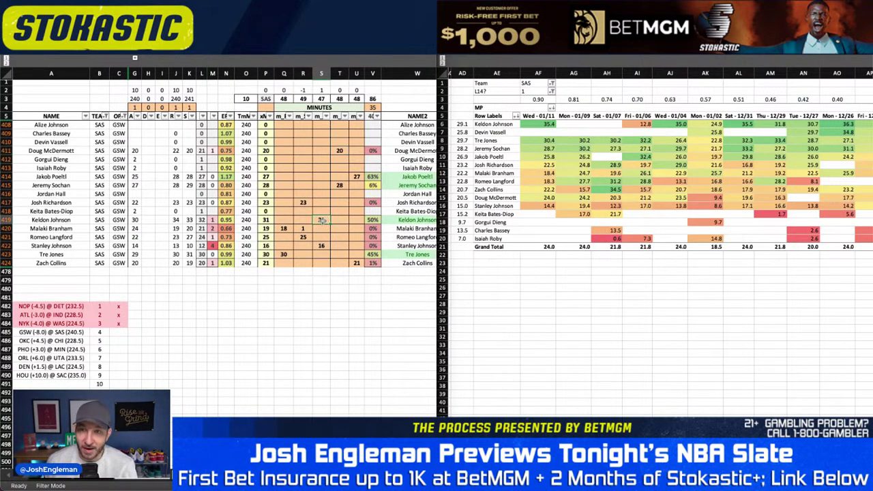
type("31")
key("Return")
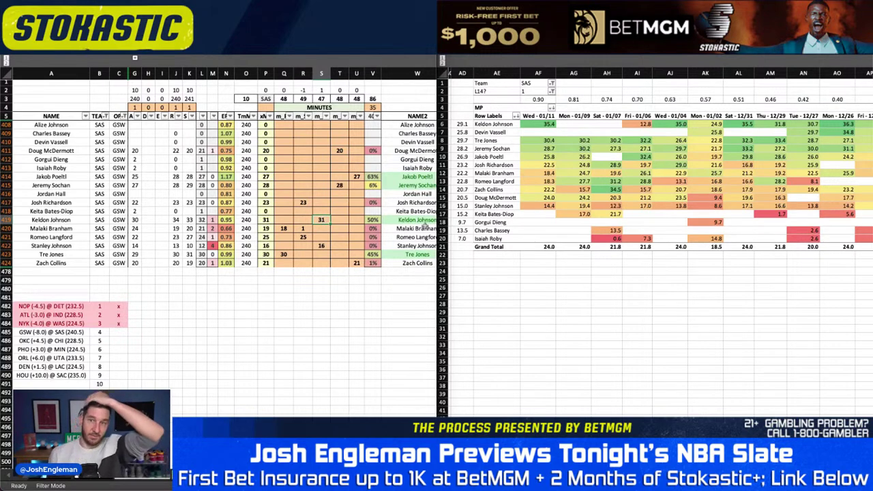
type("32")
key("Return")
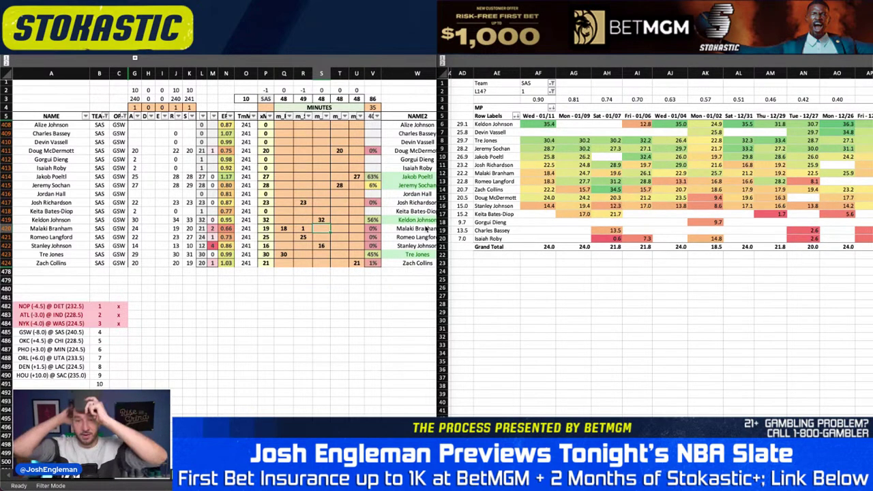
key("Left")
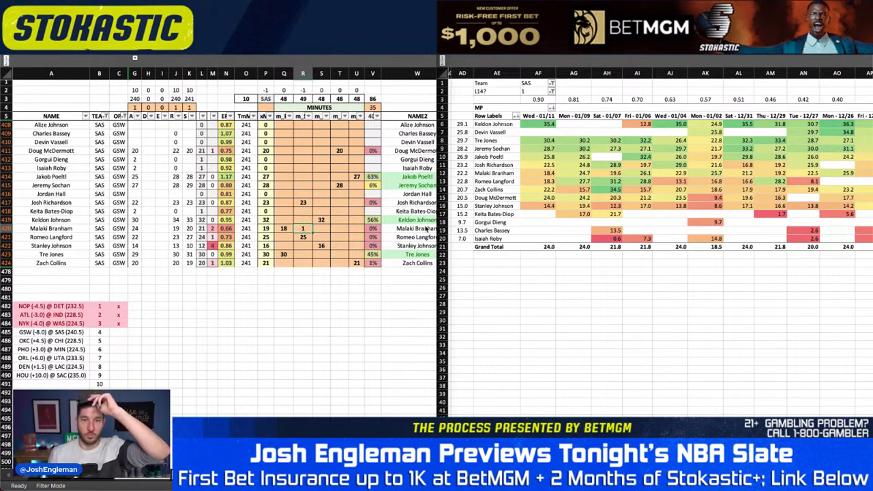
key("Delete")
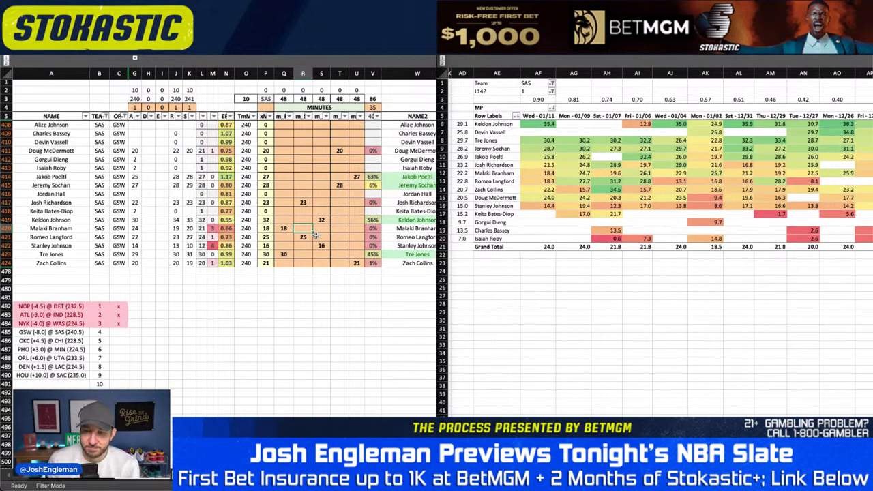
- Examine San Antonio's usage override columns and the team's DraftKings and FanDuel projections
scroll(315, 235, "right", 3)
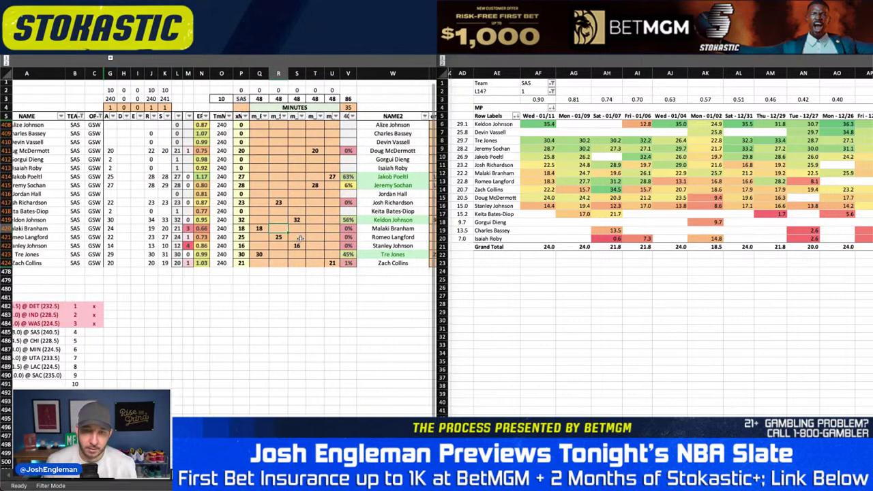
scroll(301, 238, "right", 10)
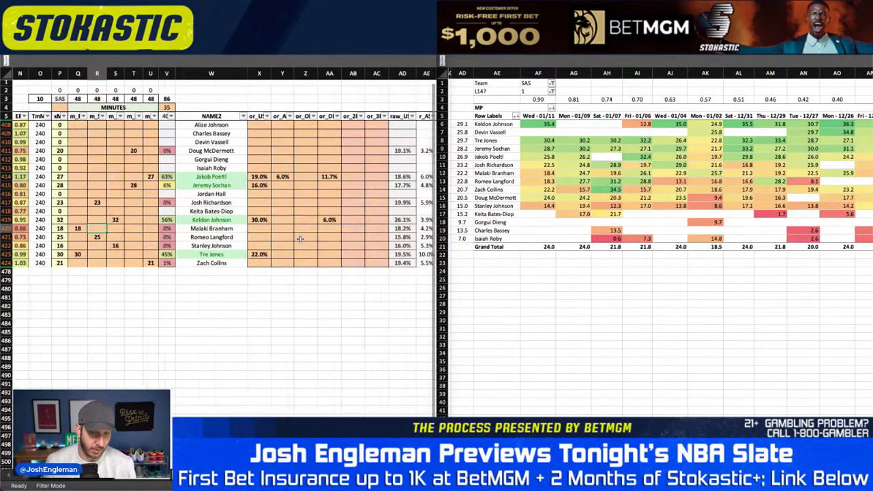
scroll(296, 241, "left", 15)
scroll(296, 241, "right", 1)
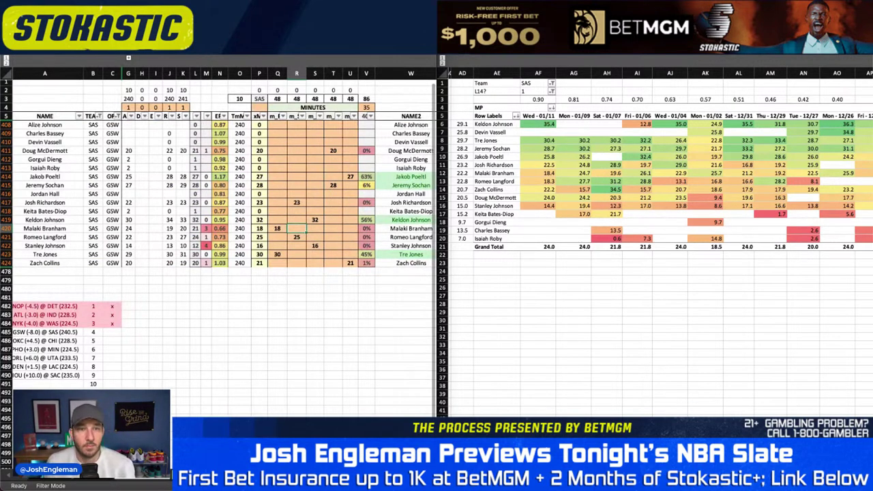
key("ctrl+Page_Down")
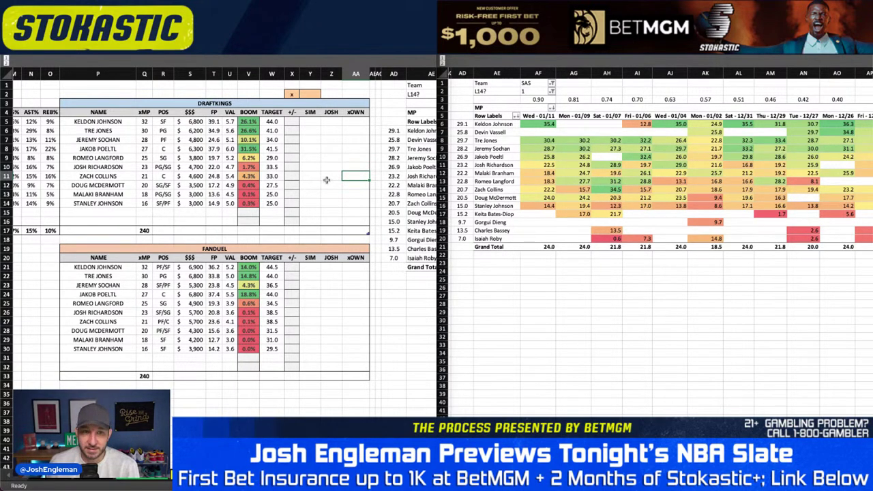
scroll(327, 180, "left", 10)
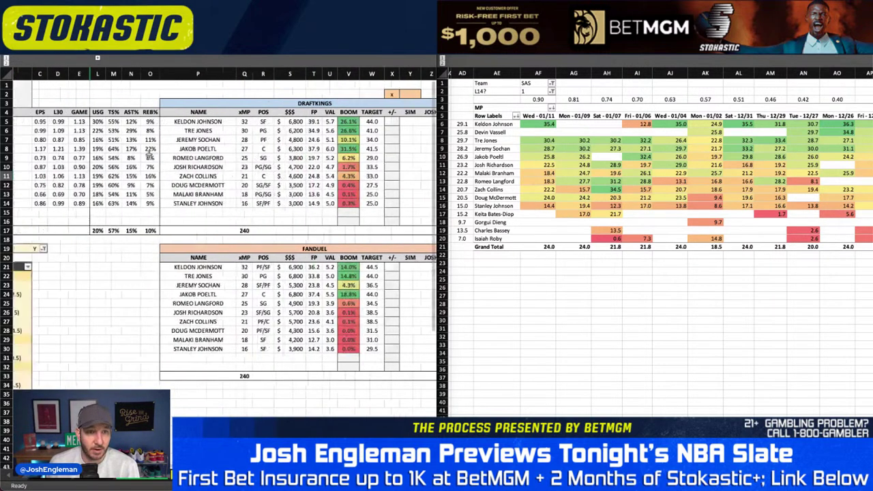
scroll(149, 155, "right", 2)
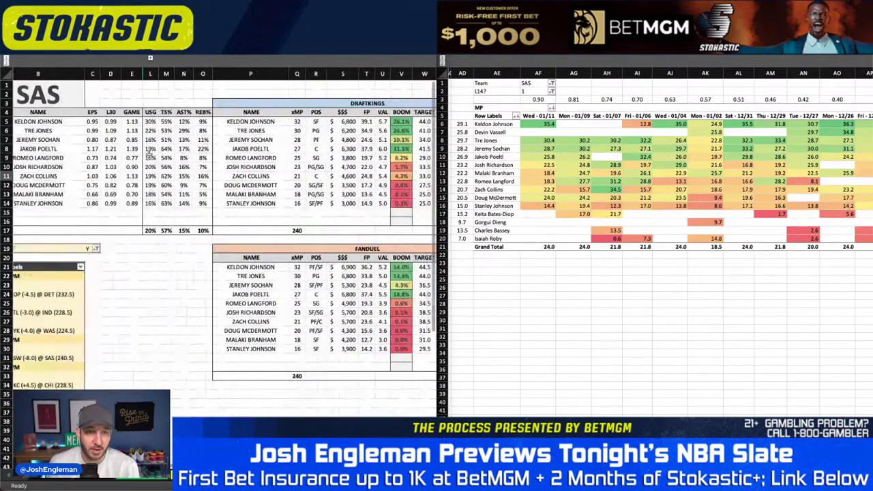
scroll(148, 154, "right", 10)
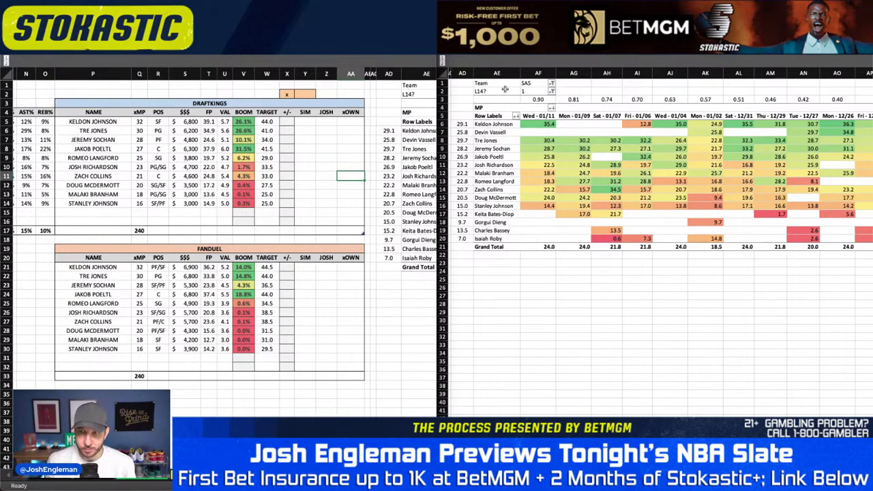
- Change the minutes-history team filter to GSW and check Stephen Curry's and Draymond Green's FanDuel projections
left_click(530, 83)
type("GSW")
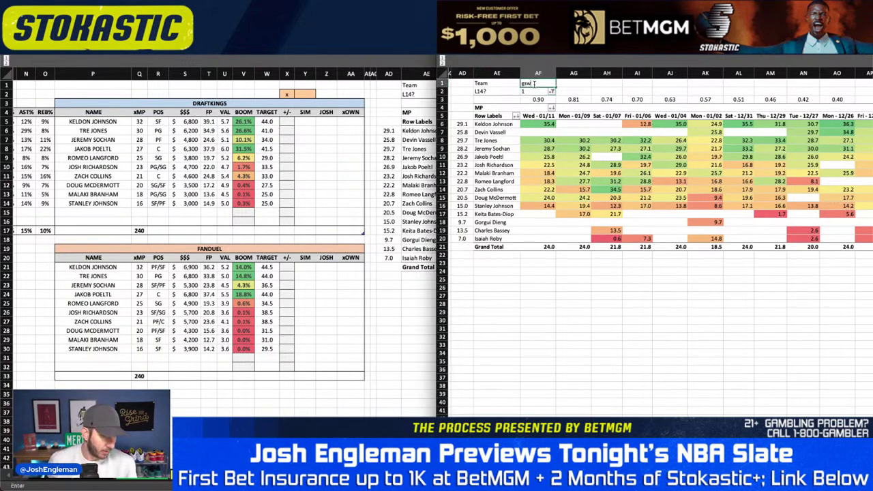
key("Return")
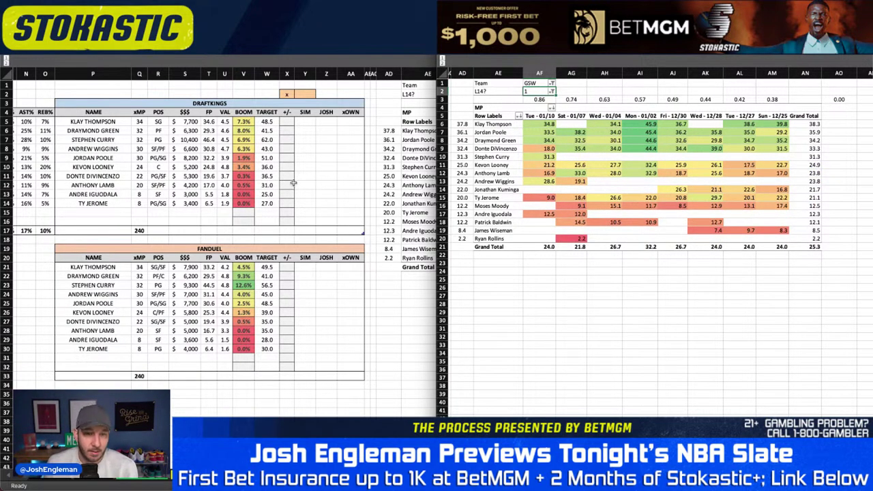
left_click(237, 289)
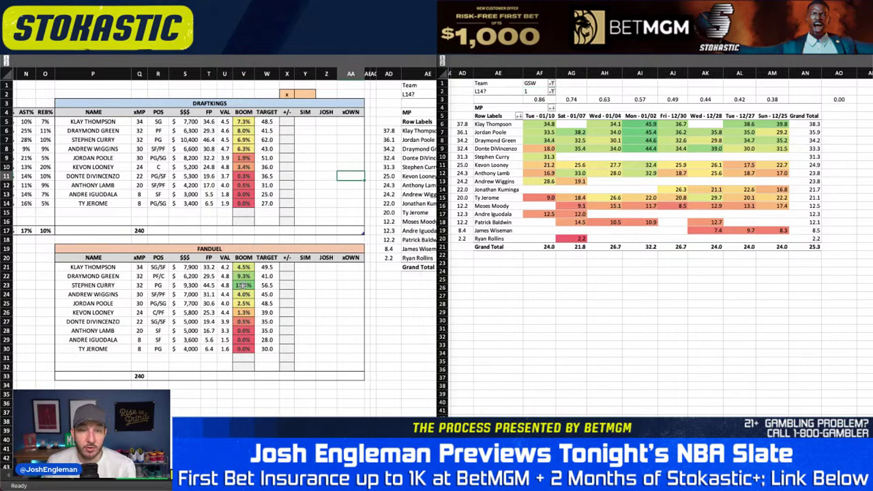
left_click(243, 285)
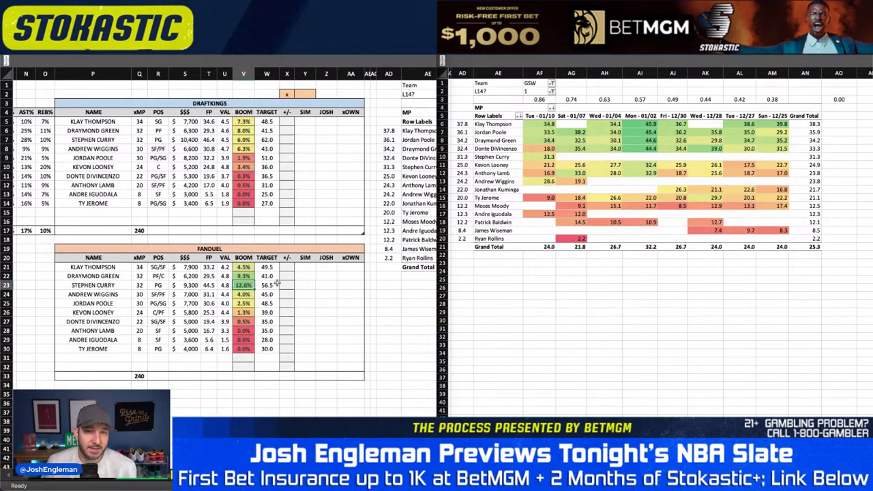
left_click(227, 276)
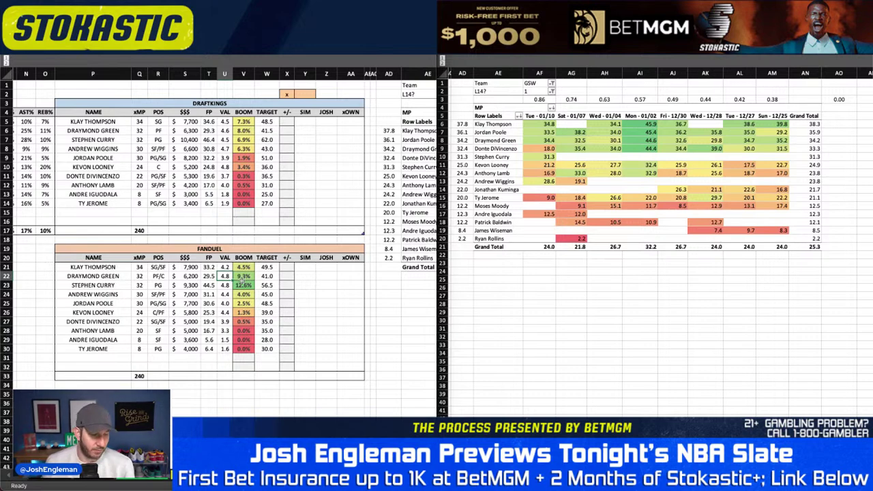
- Return to the minutes sheet and mark the GSW @ SAS game with an x in the game list
key("ctrl+Page_Down")
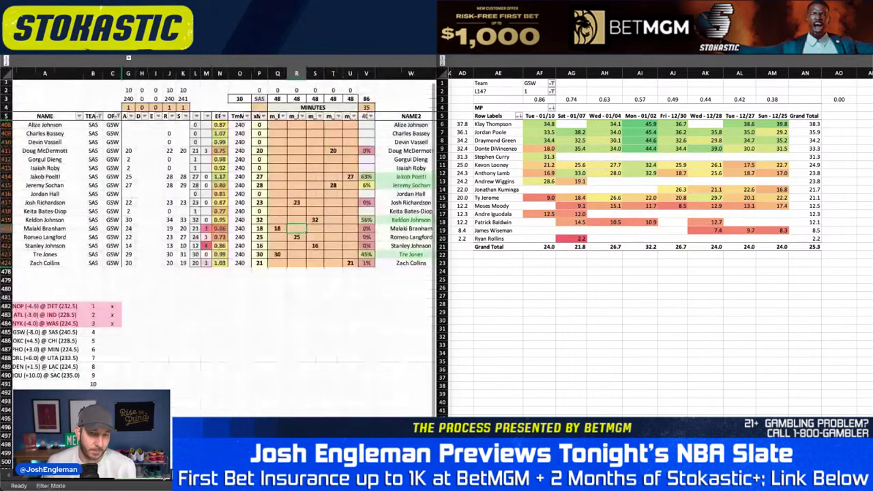
left_click(113, 332)
type("x")
key("Return")
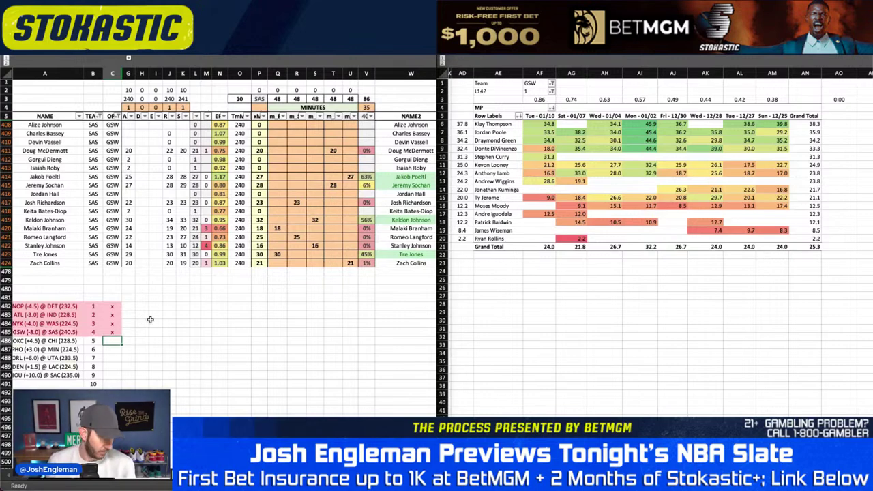
- Filter the player list's TEAM column to OKC
scroll(214, 299, "left", 1)
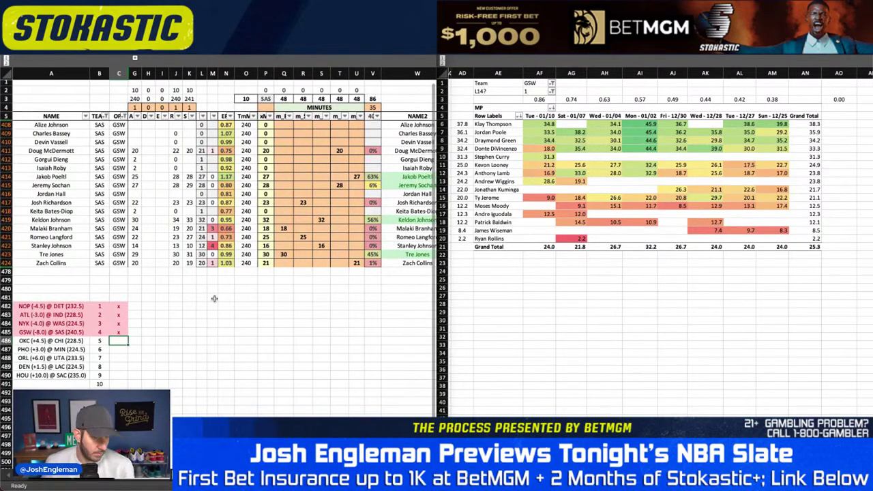
left_click(107, 116)
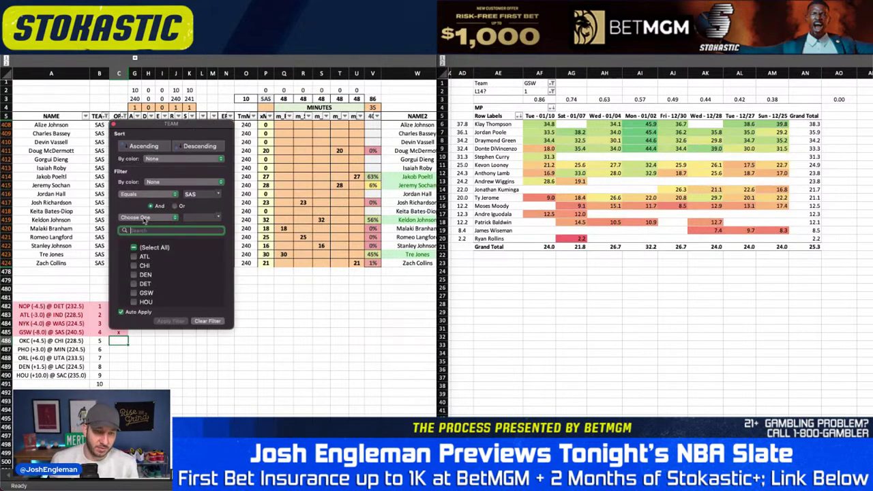
type("okc")
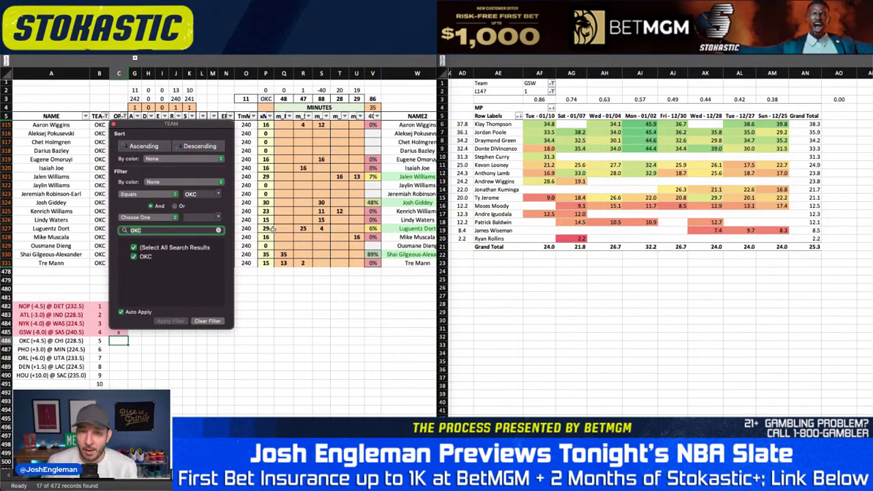
left_click(256, 235)
- Change the minutes-history table's team filter to OKC and return to the Oklahoma City minutes rows
left_click(539, 82)
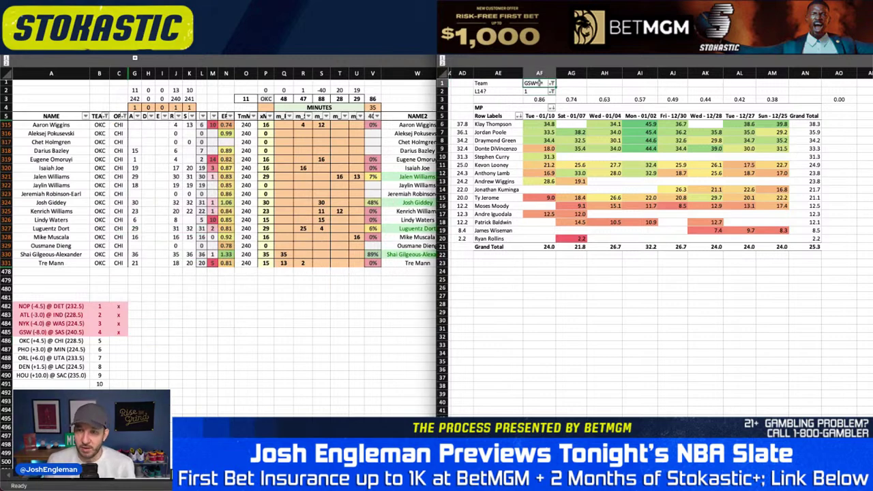
type("okc")
key("Return")
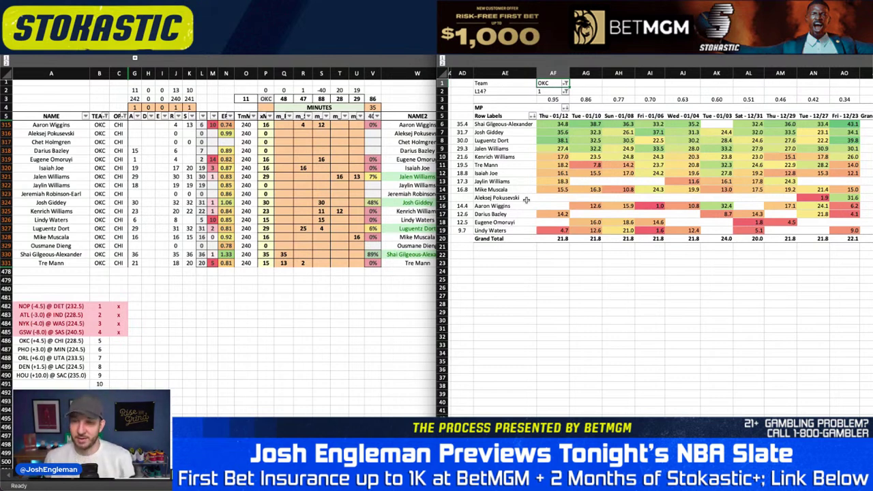
left_click(335, 223)
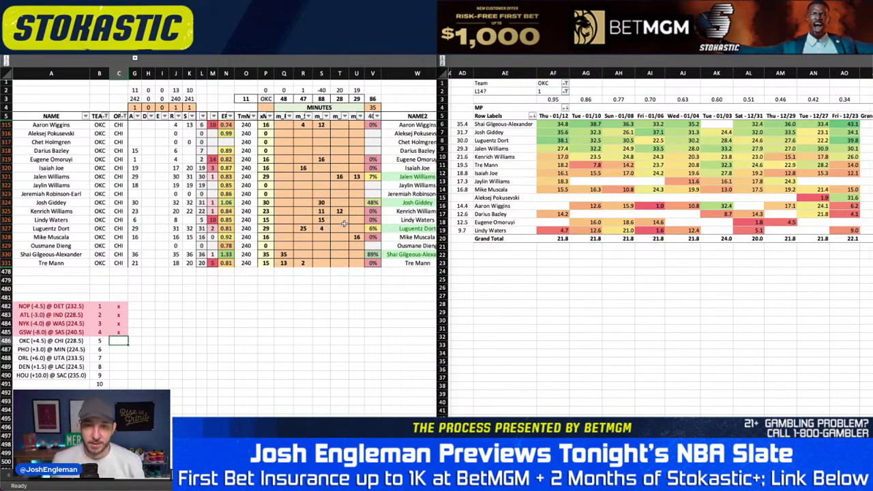
left_click(327, 227)
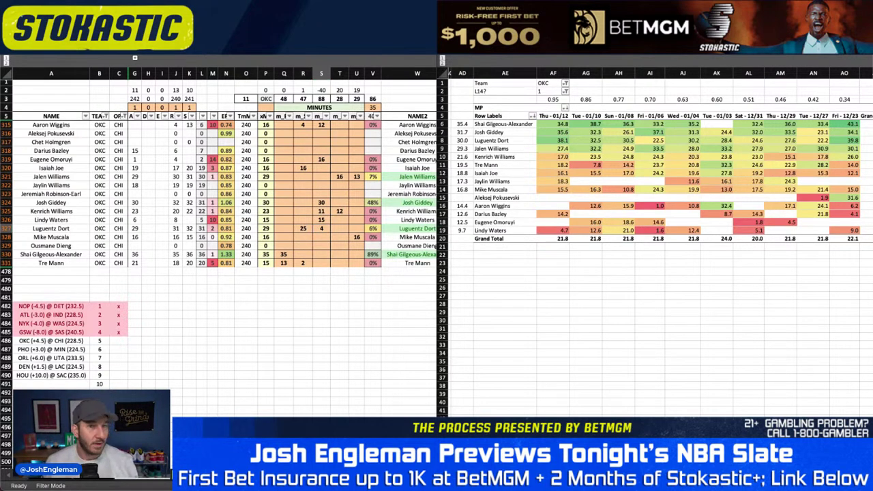
- Switch to the browser, open Tankathon and examine its NBA draft lottery standings
key("super+Tab")
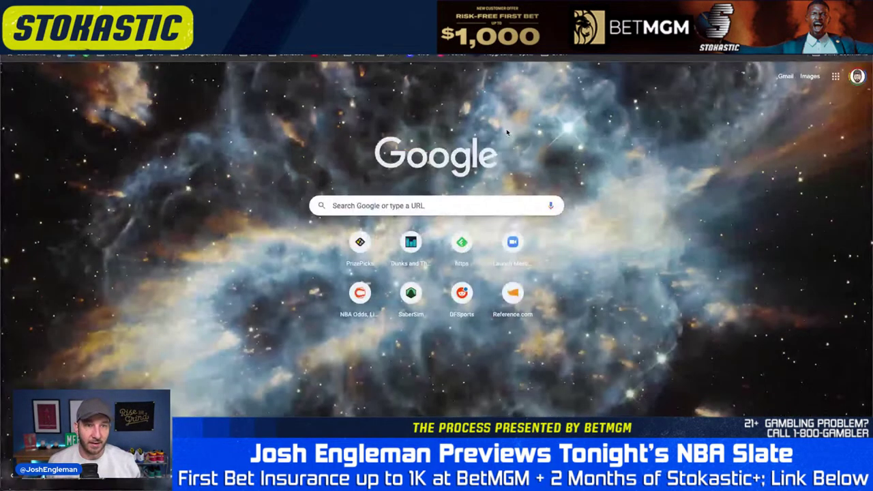
key("ctrl+l")
type("bas")
key("Return")
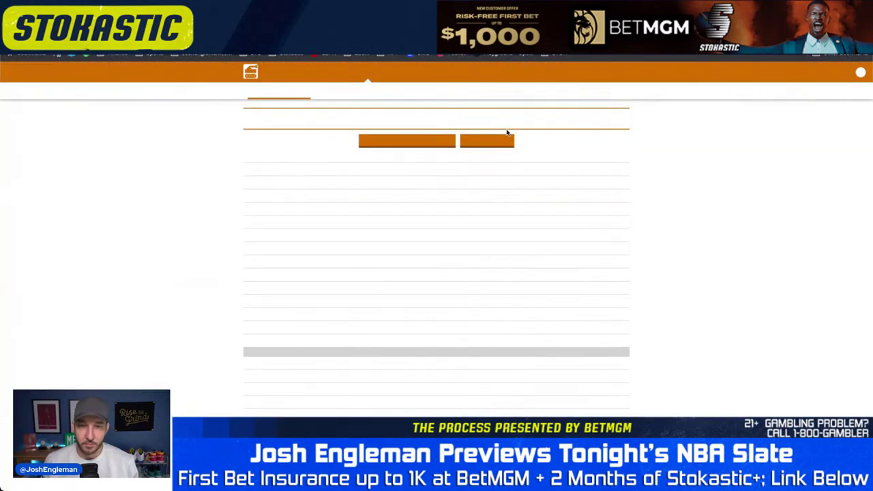
scroll(459, 204, "down", 1)
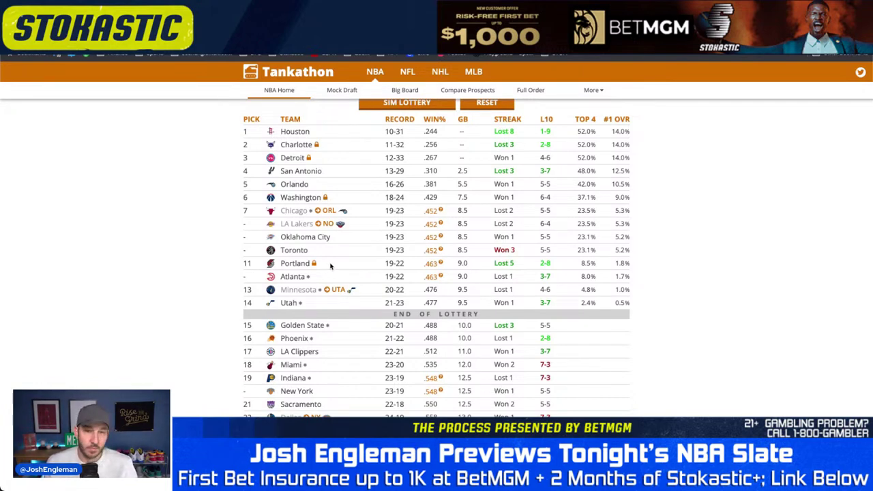
scroll(320, 205, "down", 1)
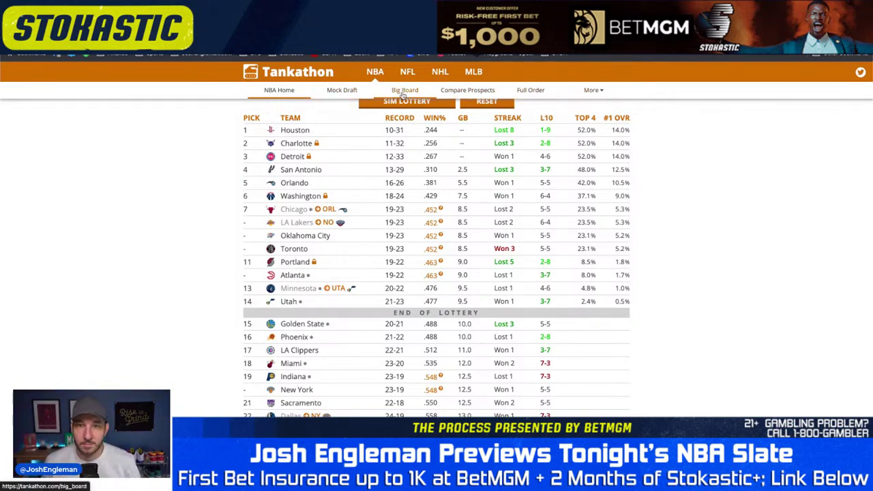
- View Tankathon's full draft order and pick odds, and switch back to the Excel minutes sheet
left_click(539, 96)
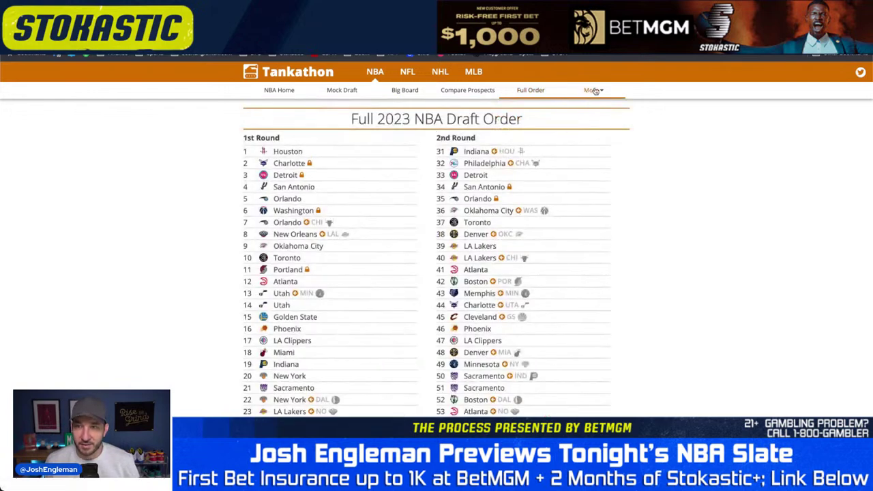
mouse_move(592, 91)
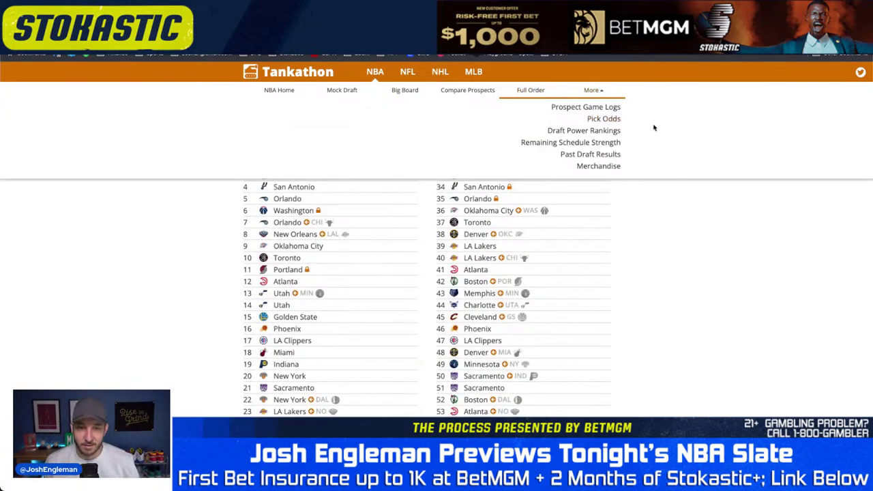
left_click(606, 121)
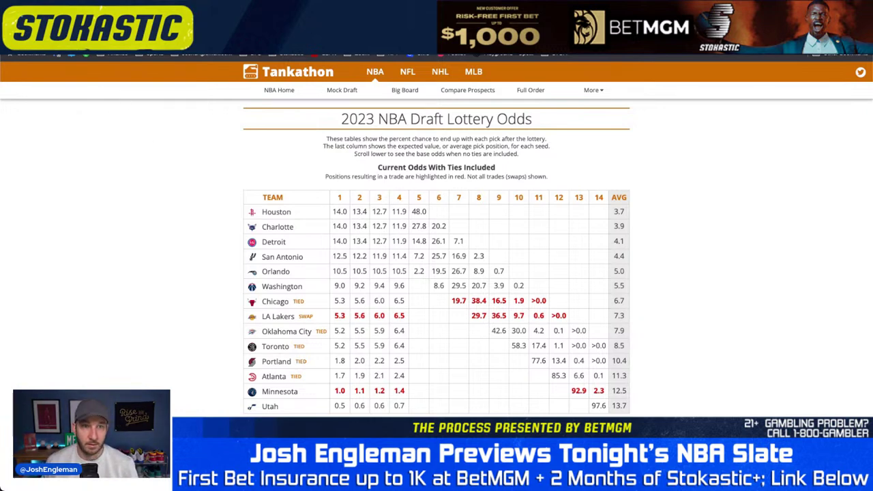
key("alt+Tab")
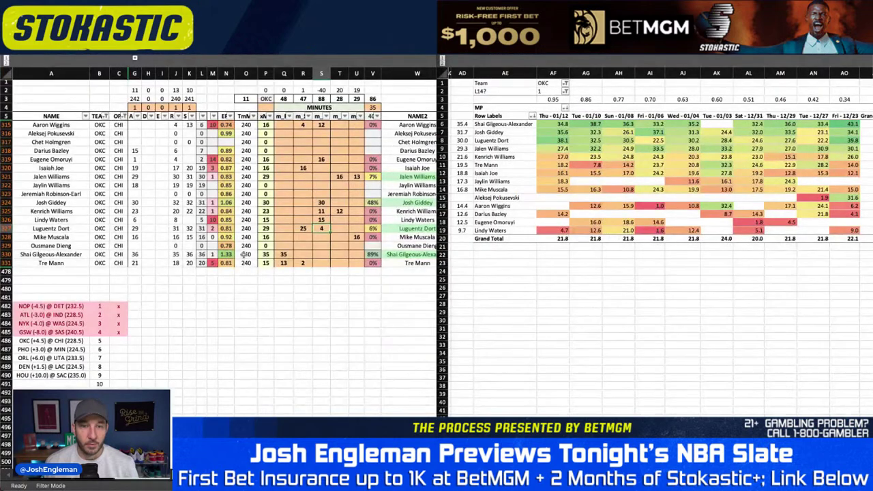
left_click(189, 297)
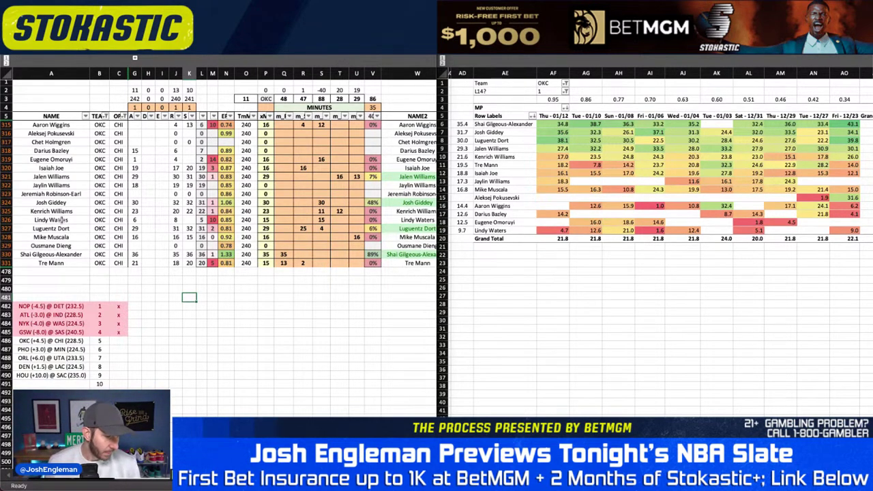
- Set the column R minutes to 26 for Luguentz Dort and to 1 for Tre Mann
left_click(229, 219)
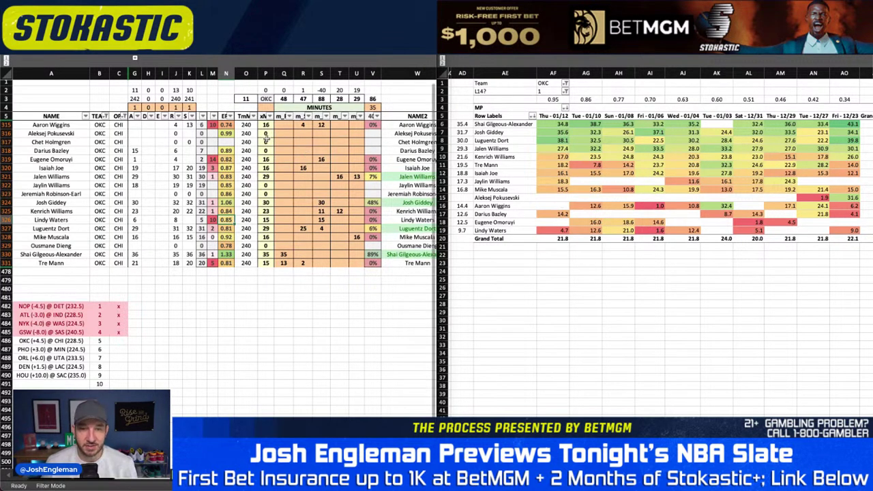
left_click(324, 230)
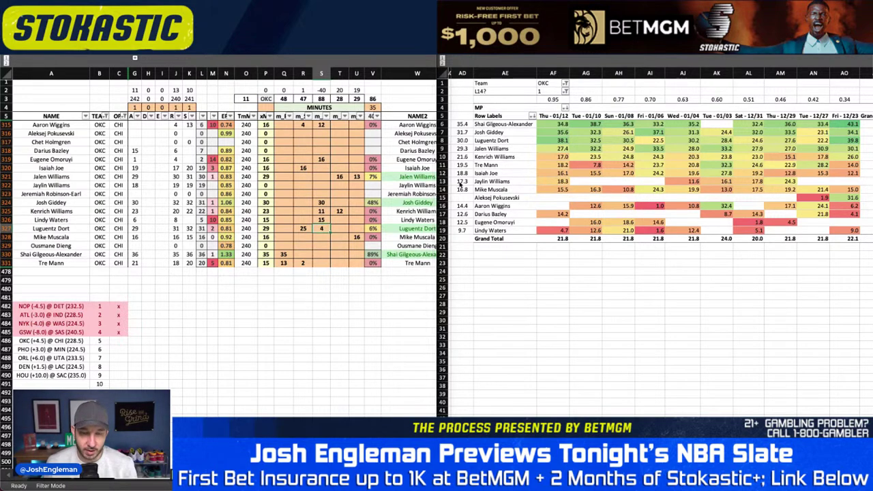
key("Left")
type("26")
key("Return")
key("Return")
key("Down")
key("Down")
type("1")
- Set Josh Giddey's column S minutes to 31
key("Up")
key("Up")
key("Up")
key("Up")
key("Up")
key("Right")
key("Up")
key("Up")
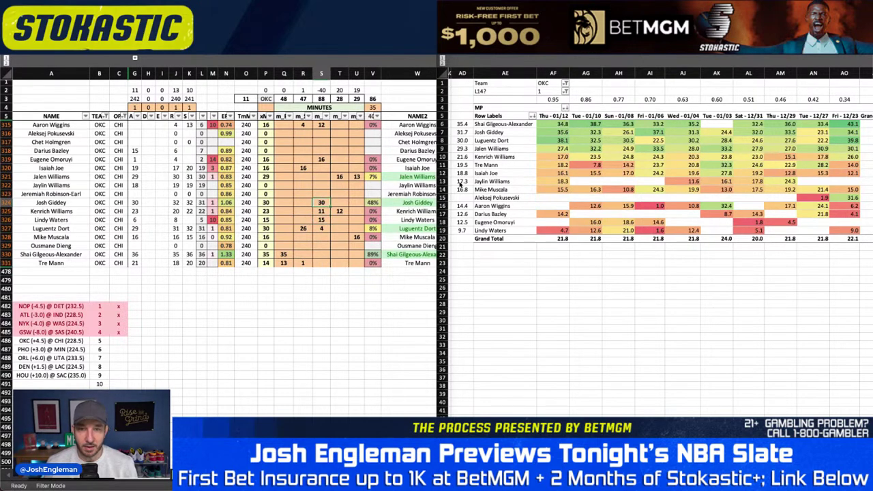
type("31")
key("Return")
- Reduce Lindy Waters' column S minutes to 14
key("Down")
key("Down")
key("Down")
key("Down")
key("Down")
key("Down")
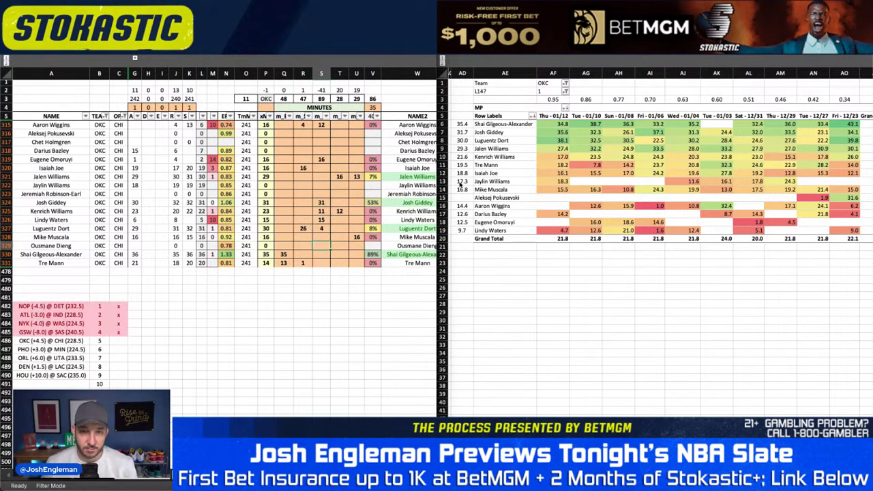
key("Left")
key("Up")
key("Up")
key("Up")
key("Up")
key("Up")
key("Right")
type("15")
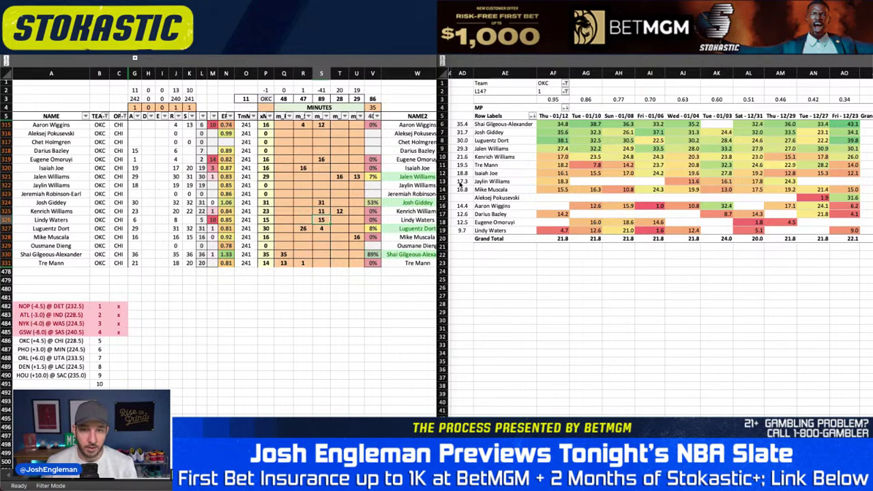
type("14")
key("Return")
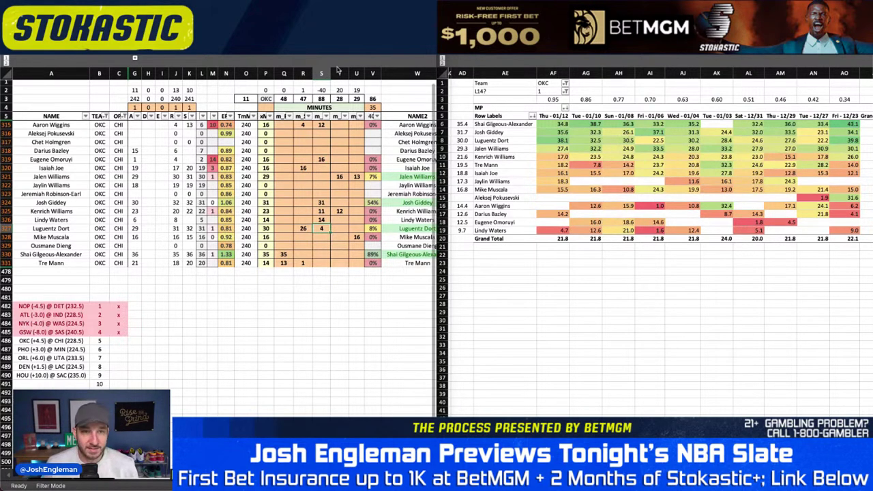
- Filter the player list's TEAM column to CHI and return to the Chicago minutes rows
left_click(105, 119)
left_click(164, 231)
type("chi")
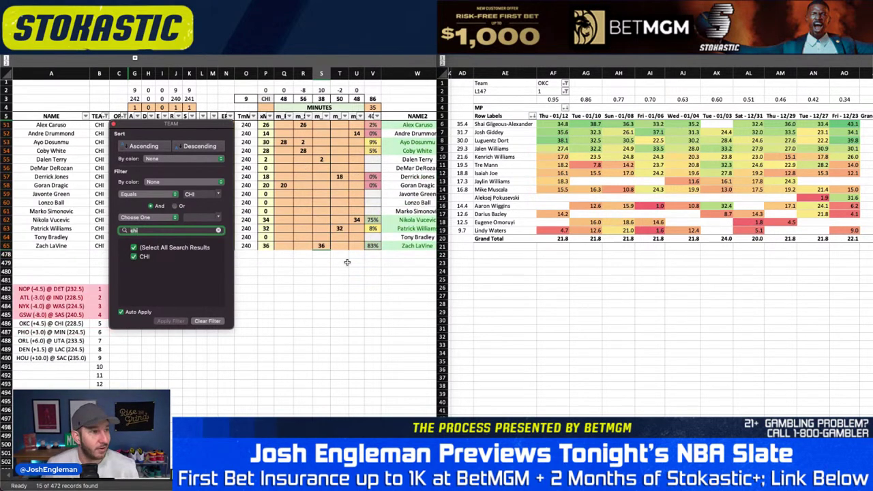
left_click(322, 244)
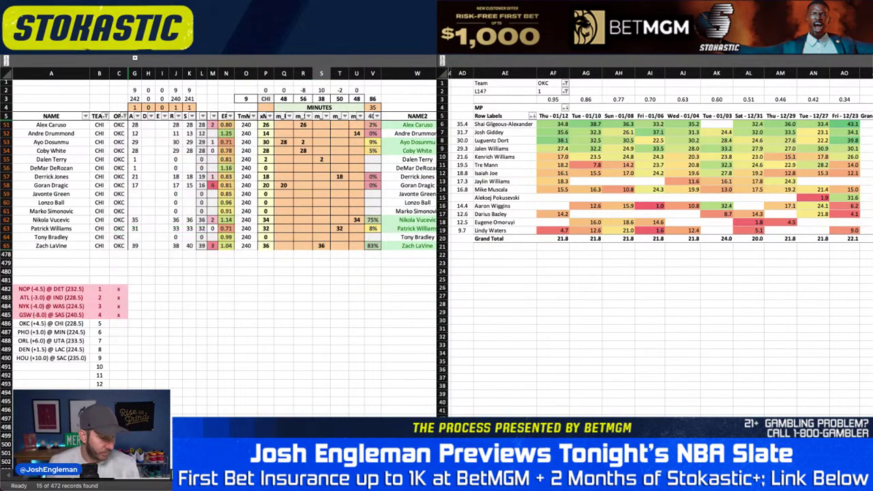